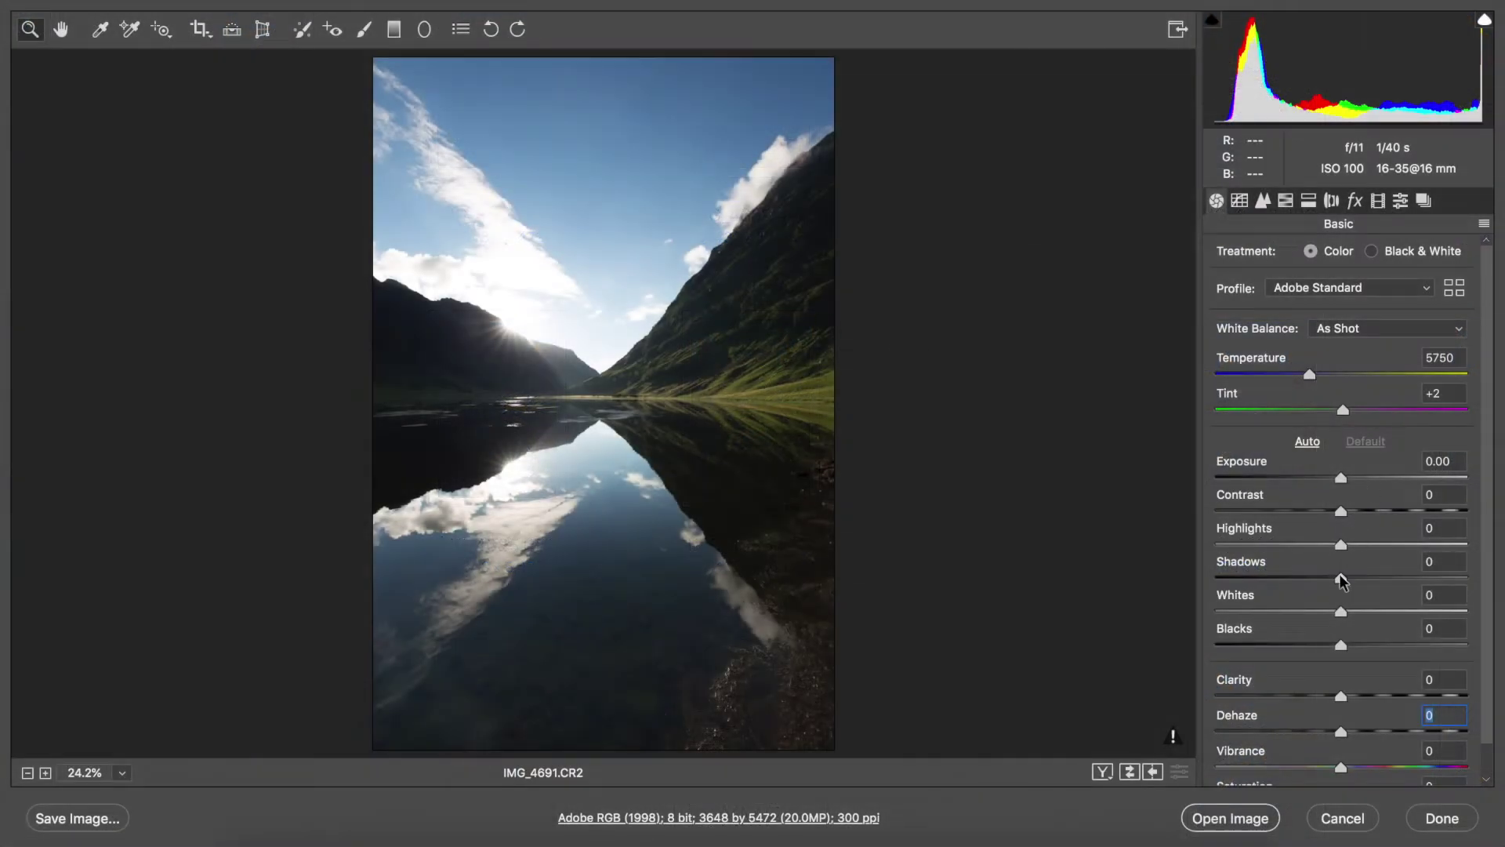
Step: Set Highlights to -100, Shadows to +58, Whites to -8 and Blacks to +20 for the raw photo, and open it in Photoshop
drag(1341, 575, 1389, 576)
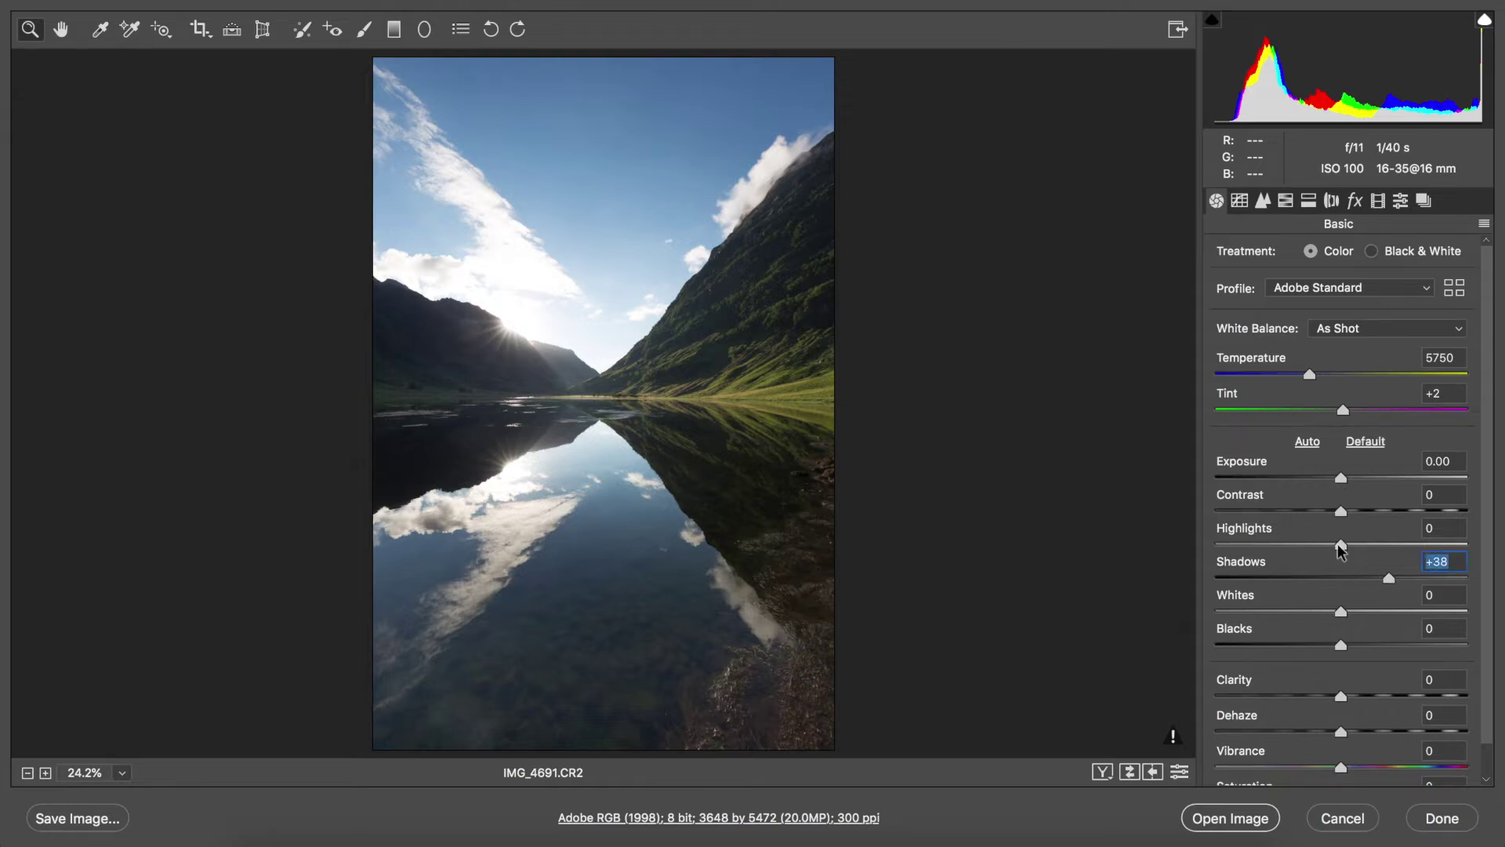
drag(1342, 545, 1247, 534)
drag(1354, 610, 1364, 644)
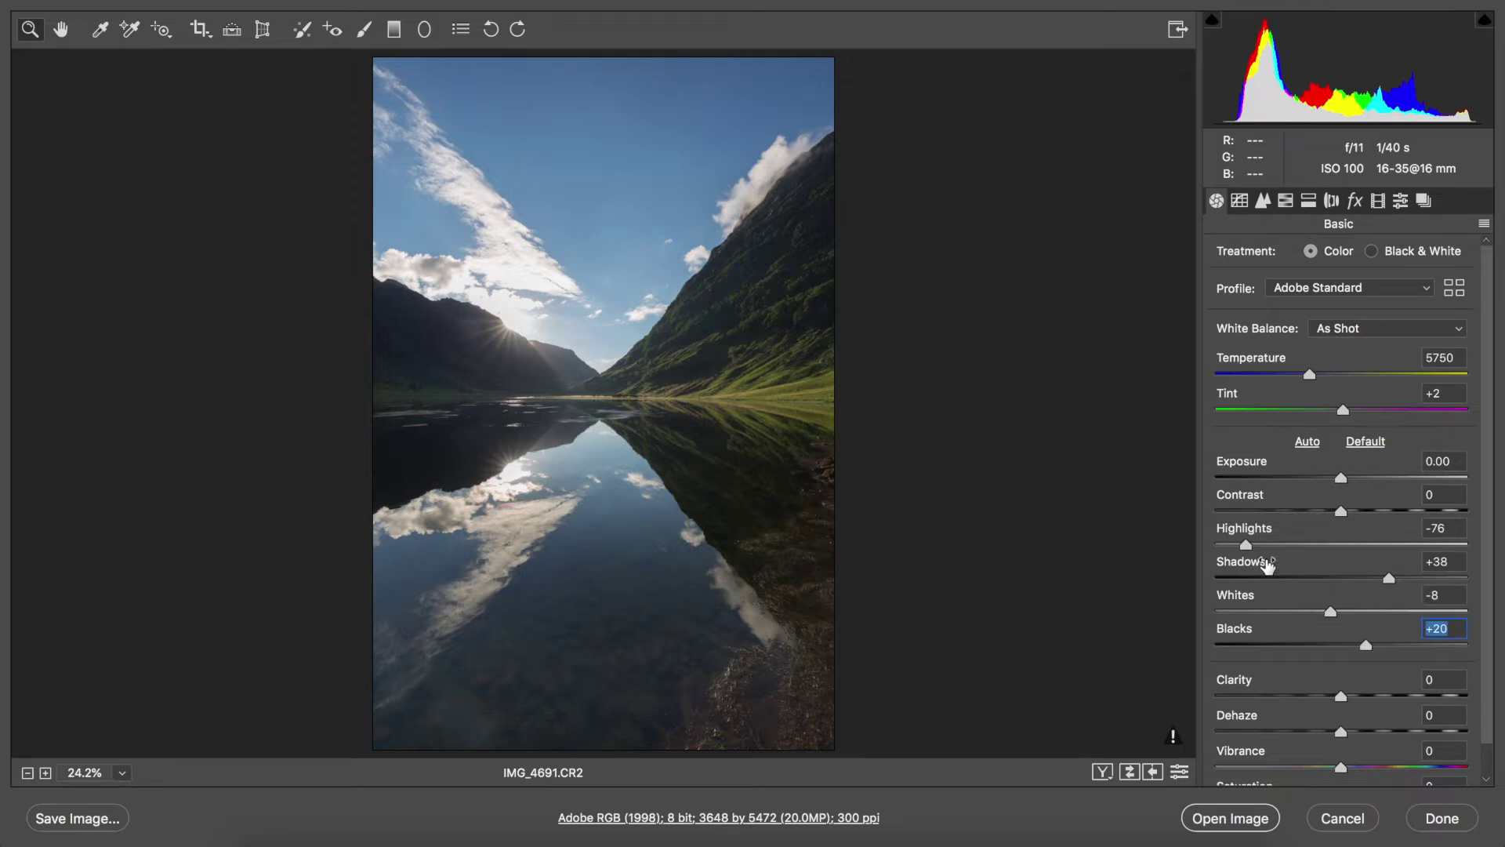
drag(1243, 544, 1213, 540)
drag(1389, 577, 1413, 575)
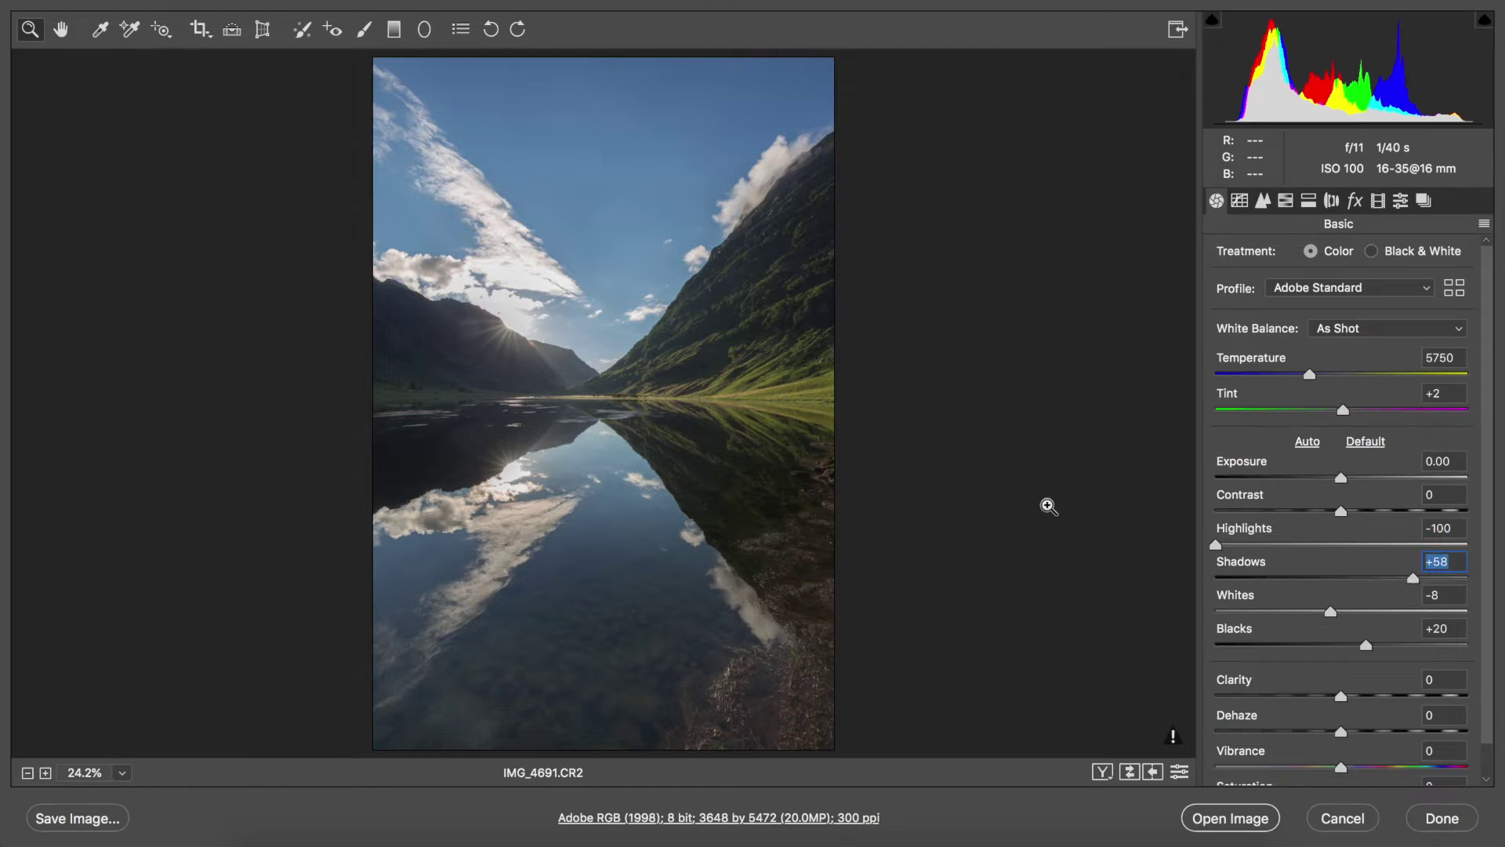
click(1235, 821)
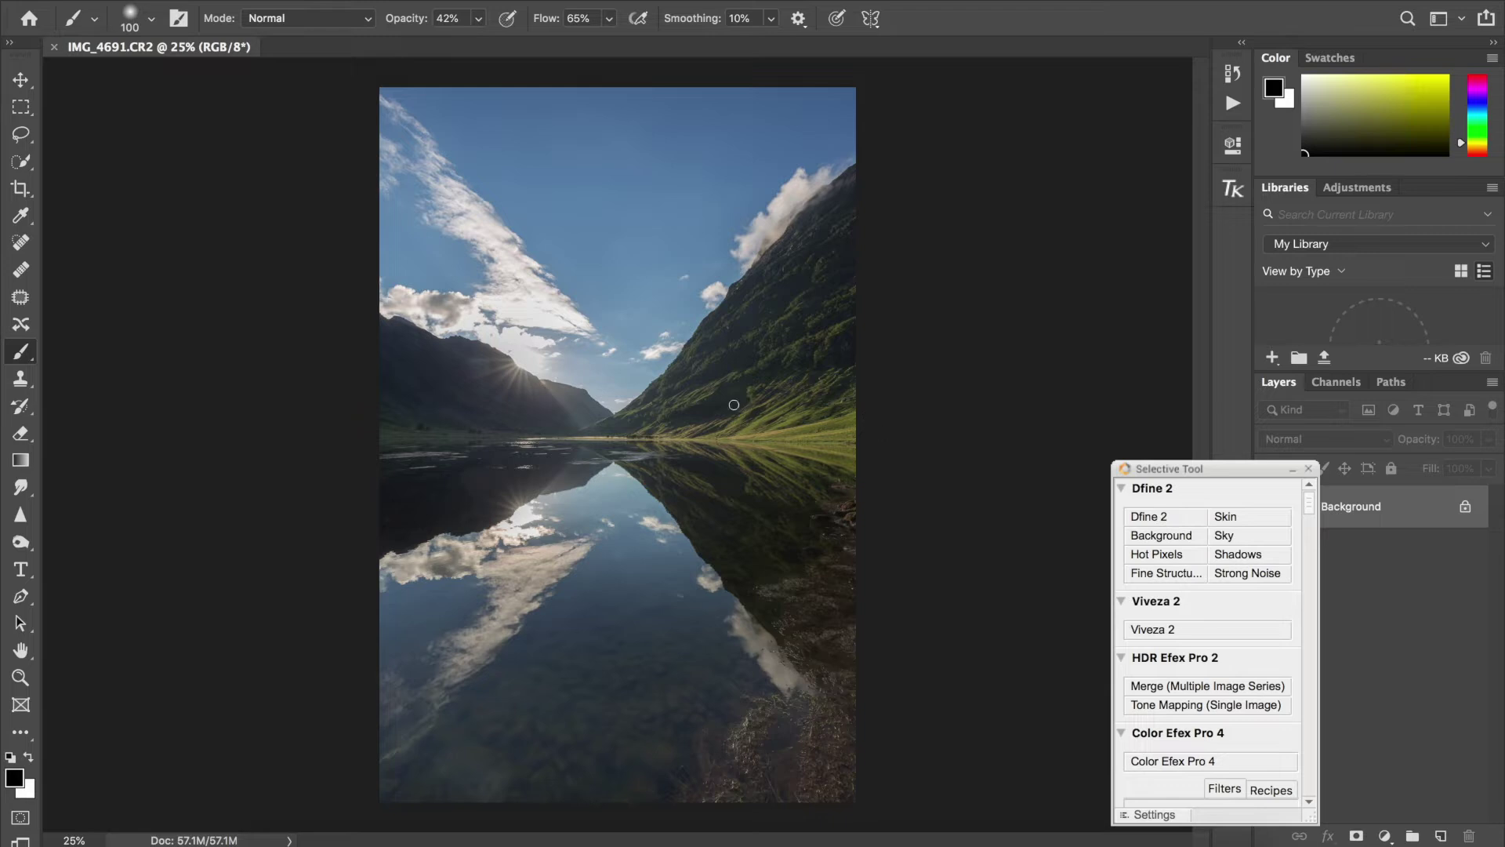
Step: Crop off the upper sky and lower foreground to a height of about 38.6 cm, and trim the sides slightly
click(21, 191)
drag(620, 92, 615, 116)
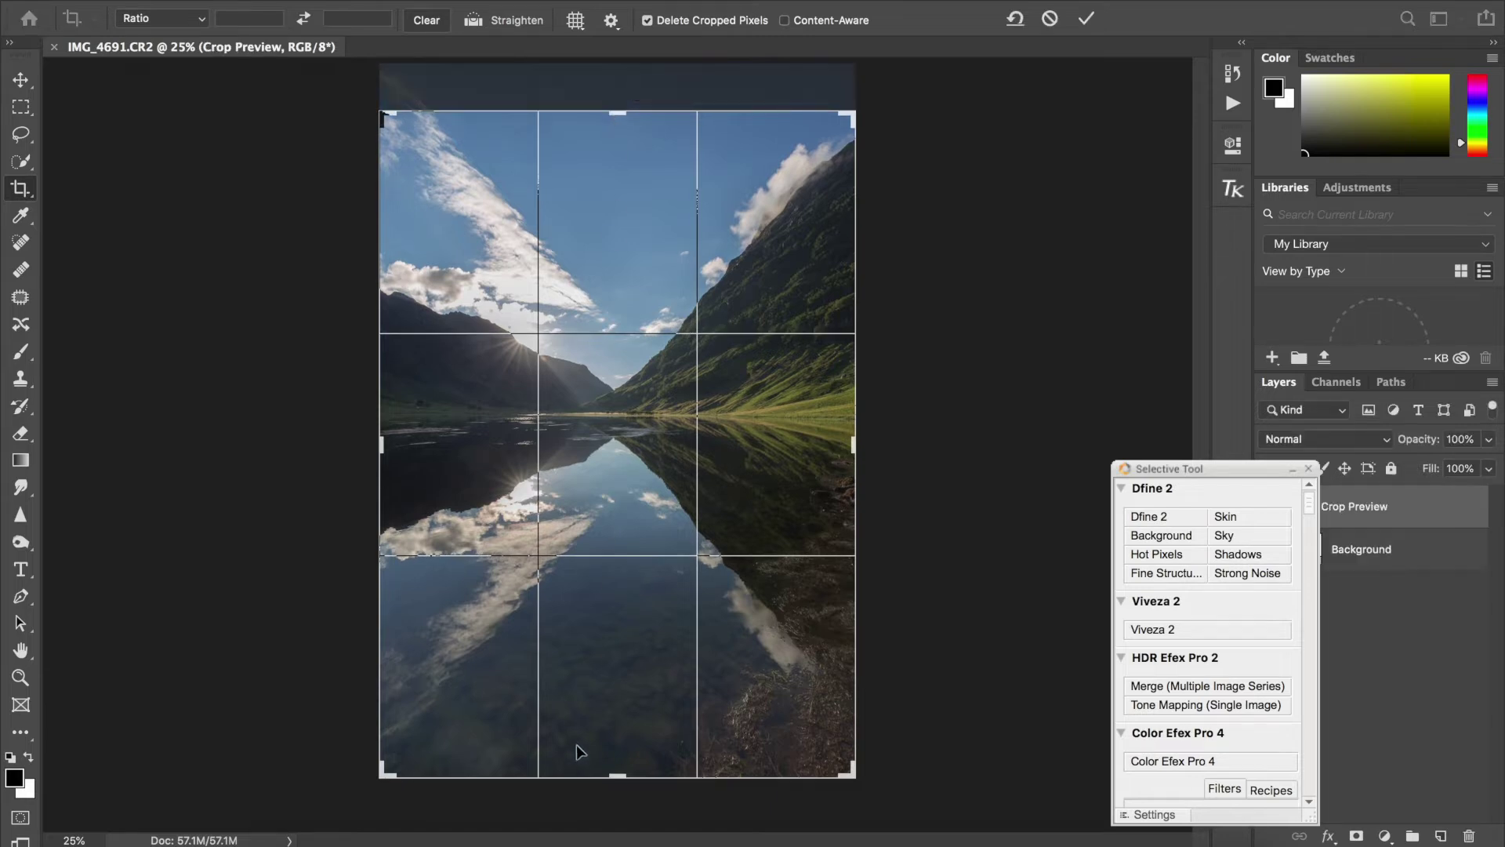
drag(616, 774, 616, 738)
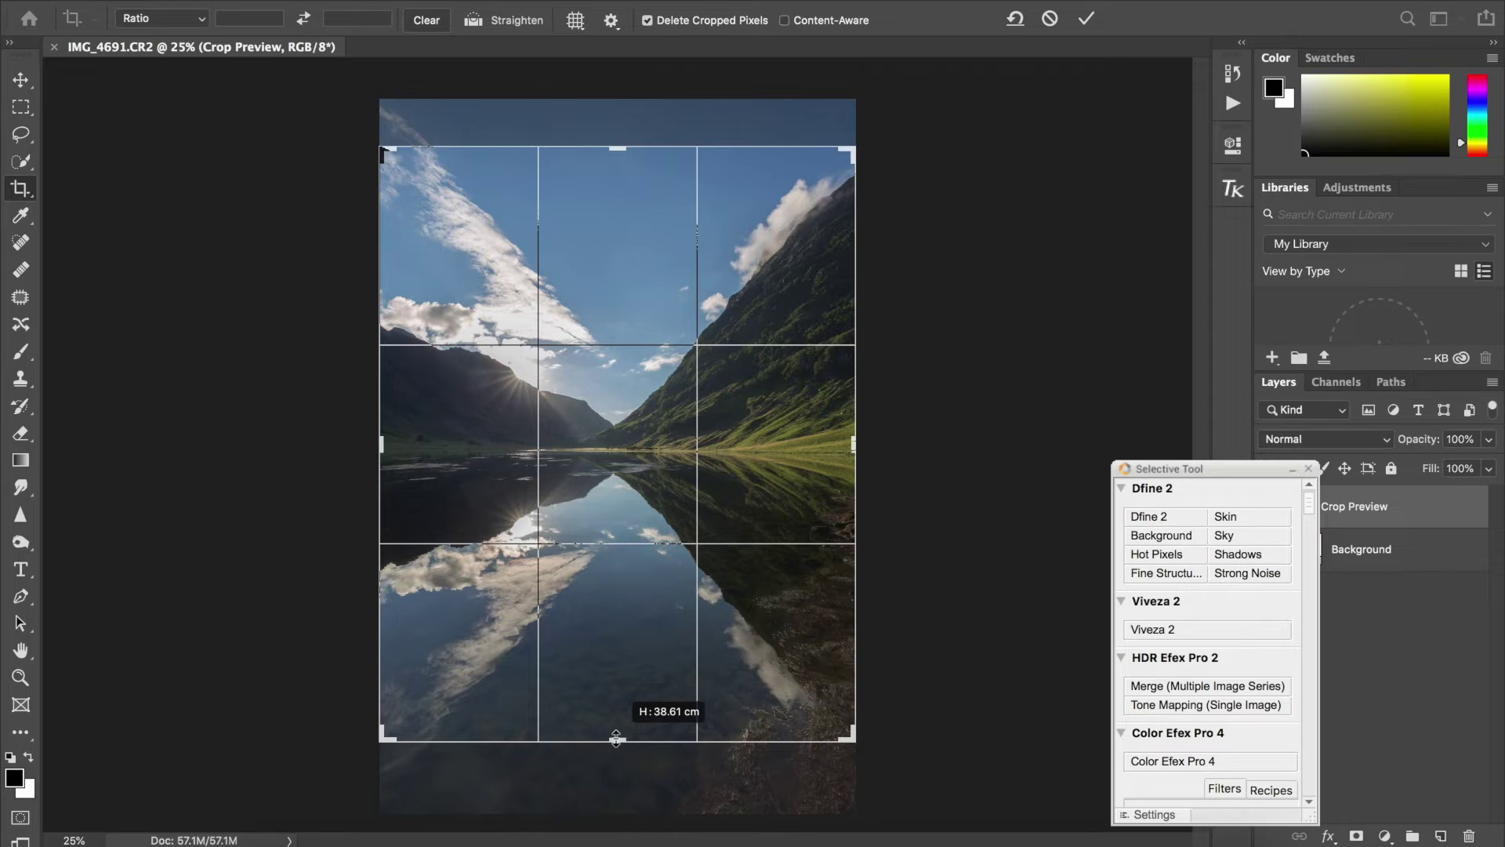
drag(616, 738, 616, 739)
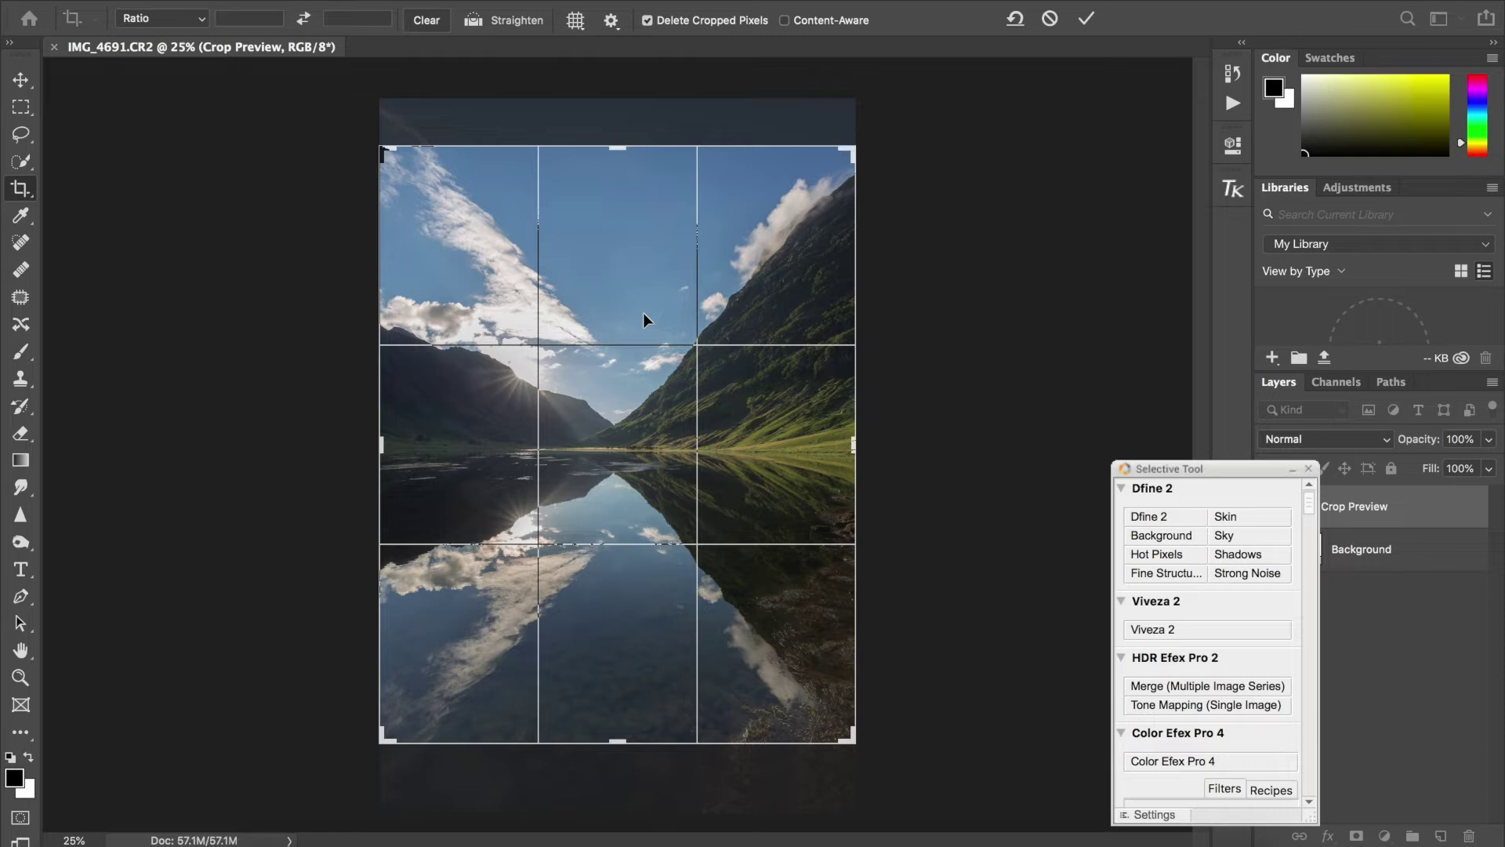
drag(387, 441, 390, 443)
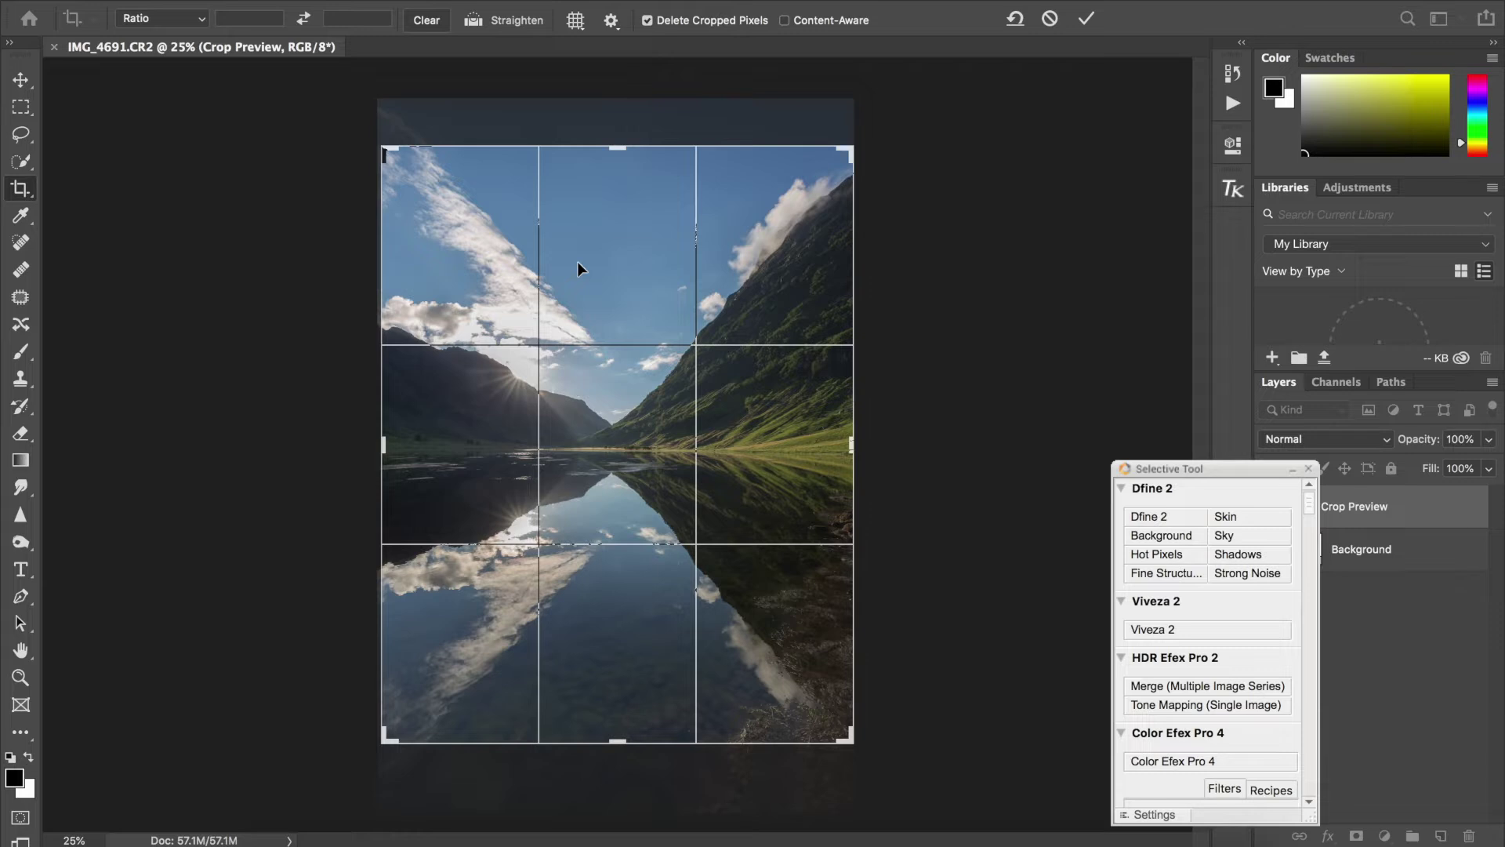
key(Return)
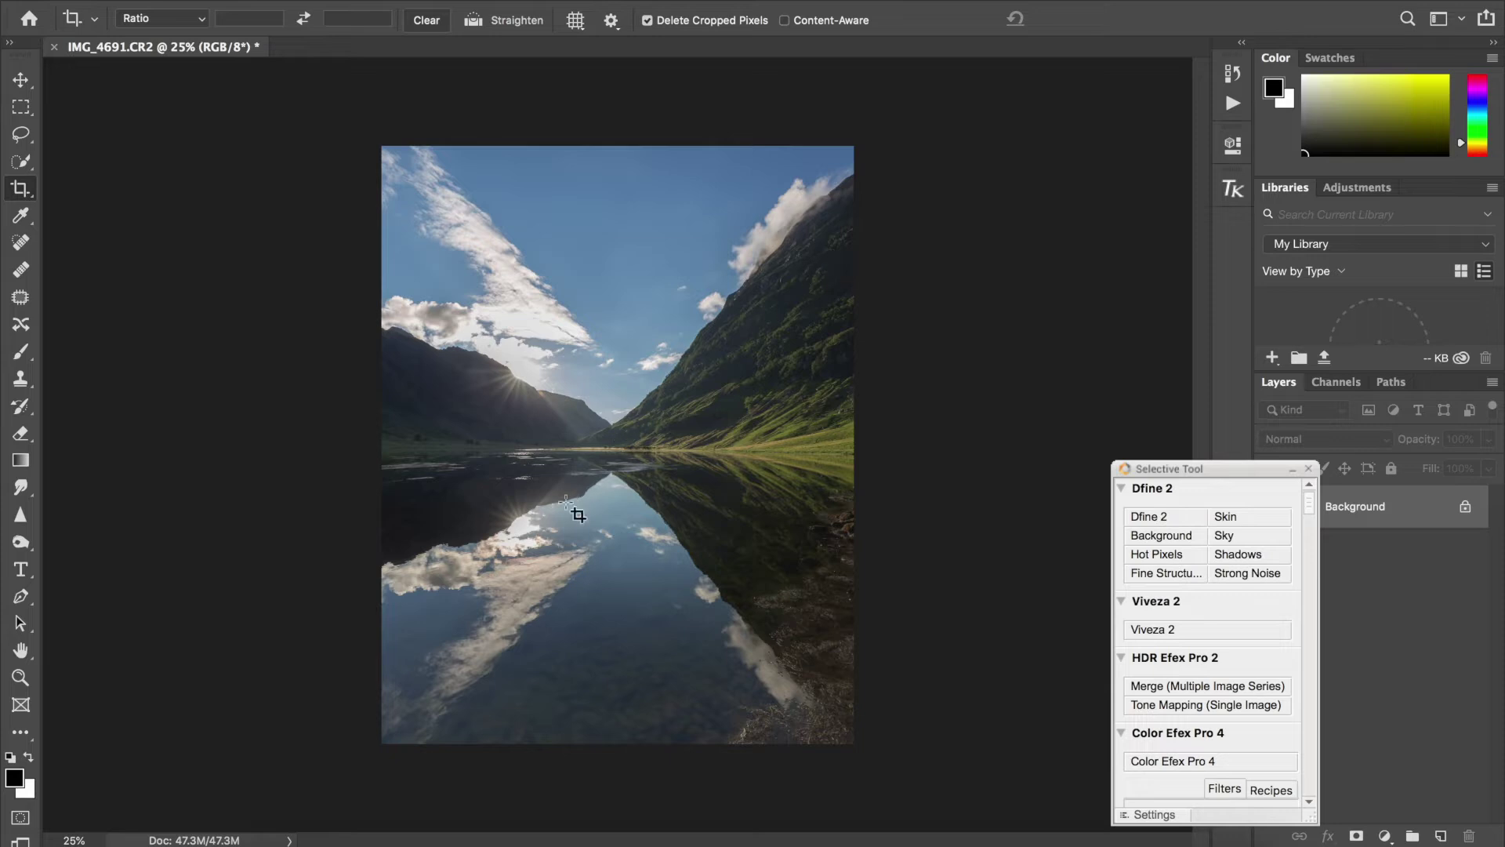
Step: Straighten the photo by about -0.5° along the far shoreline of the lake and apply the crop
click(20, 677)
right_click(595, 432)
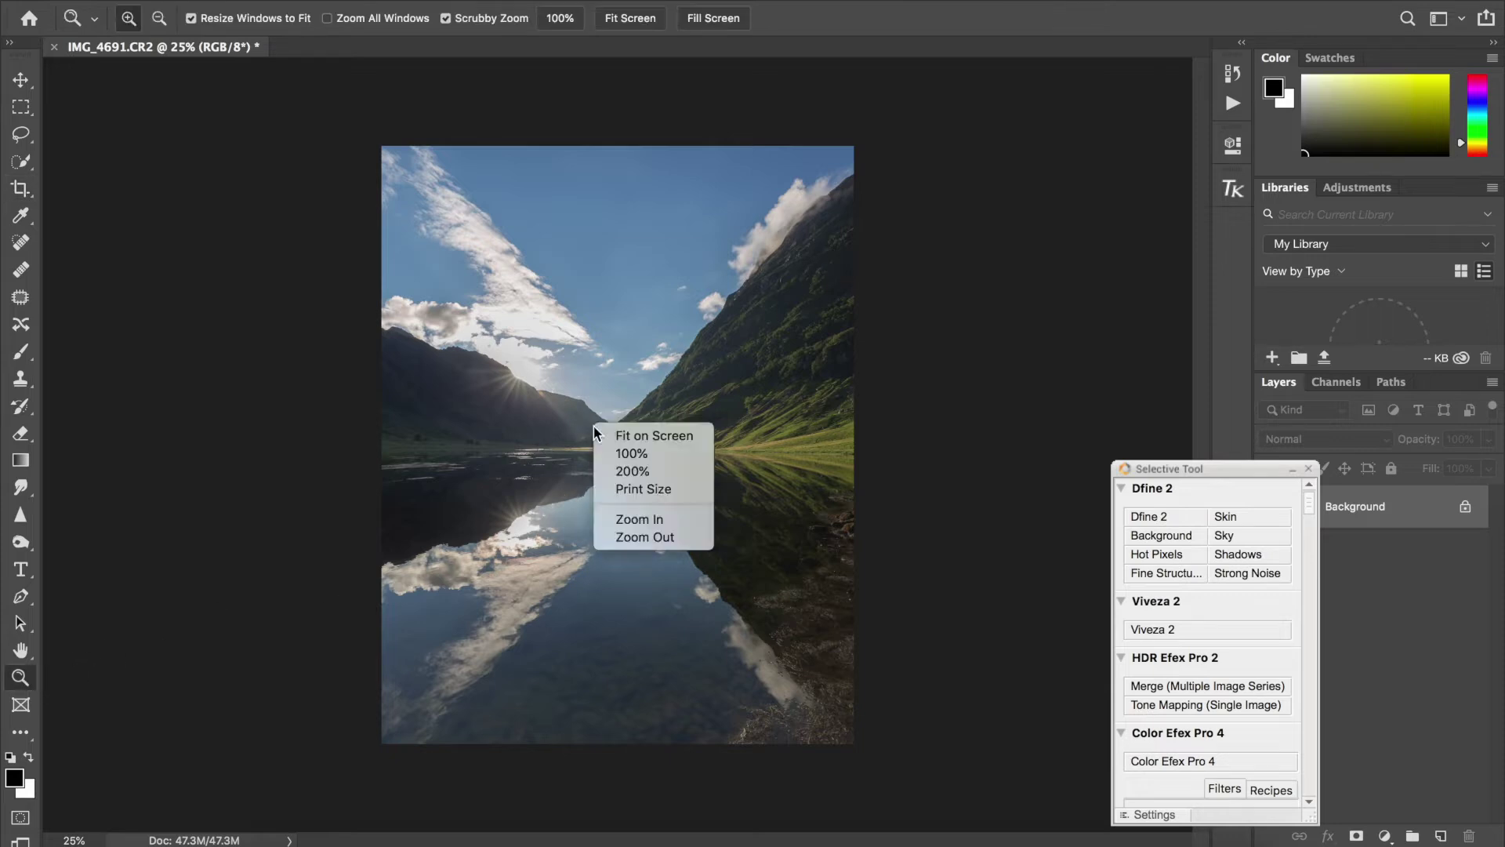
click(632, 453)
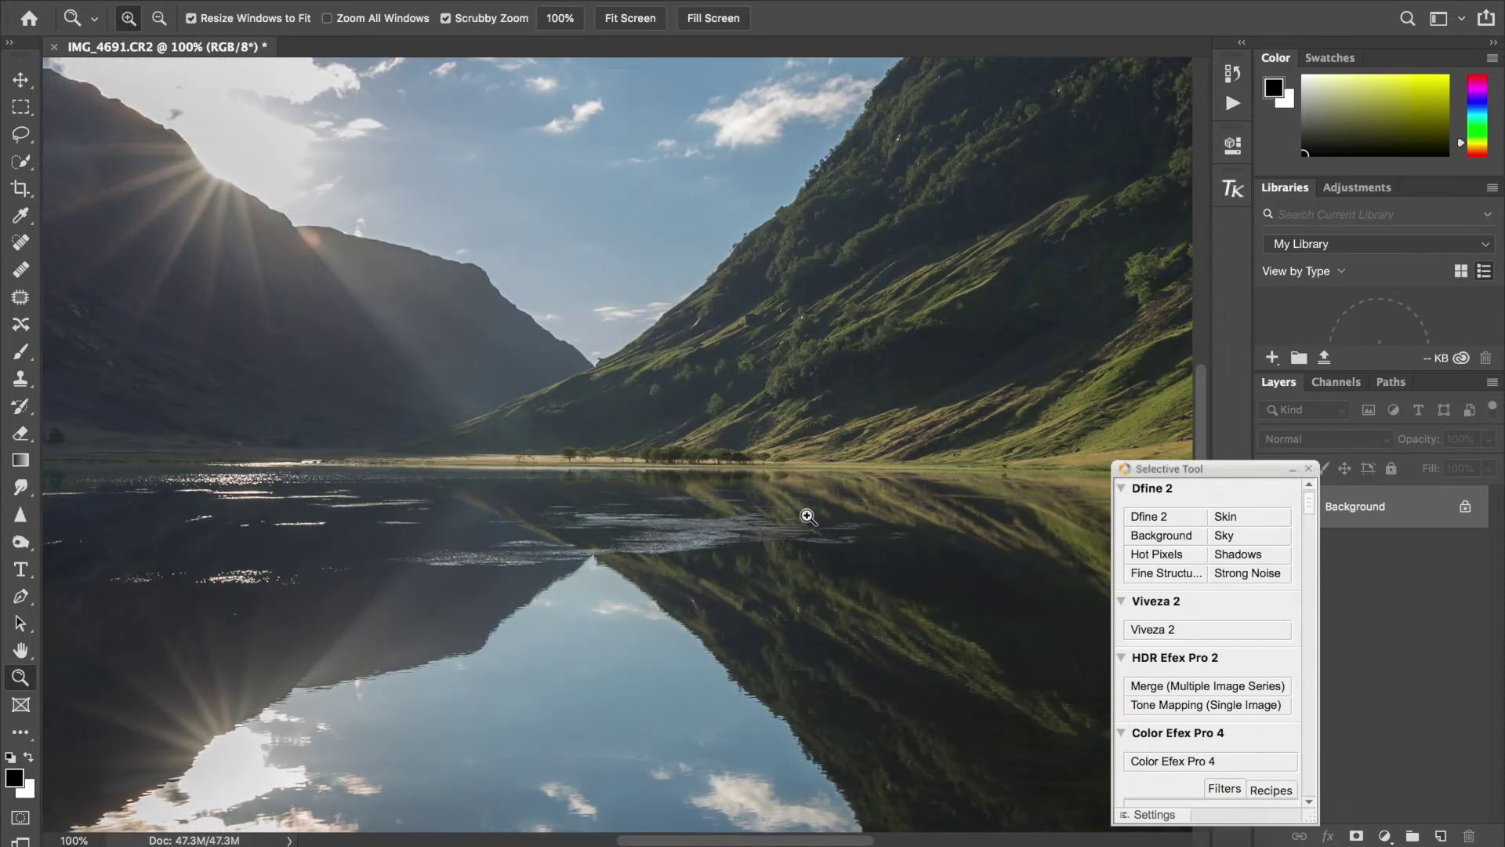
click(21, 192)
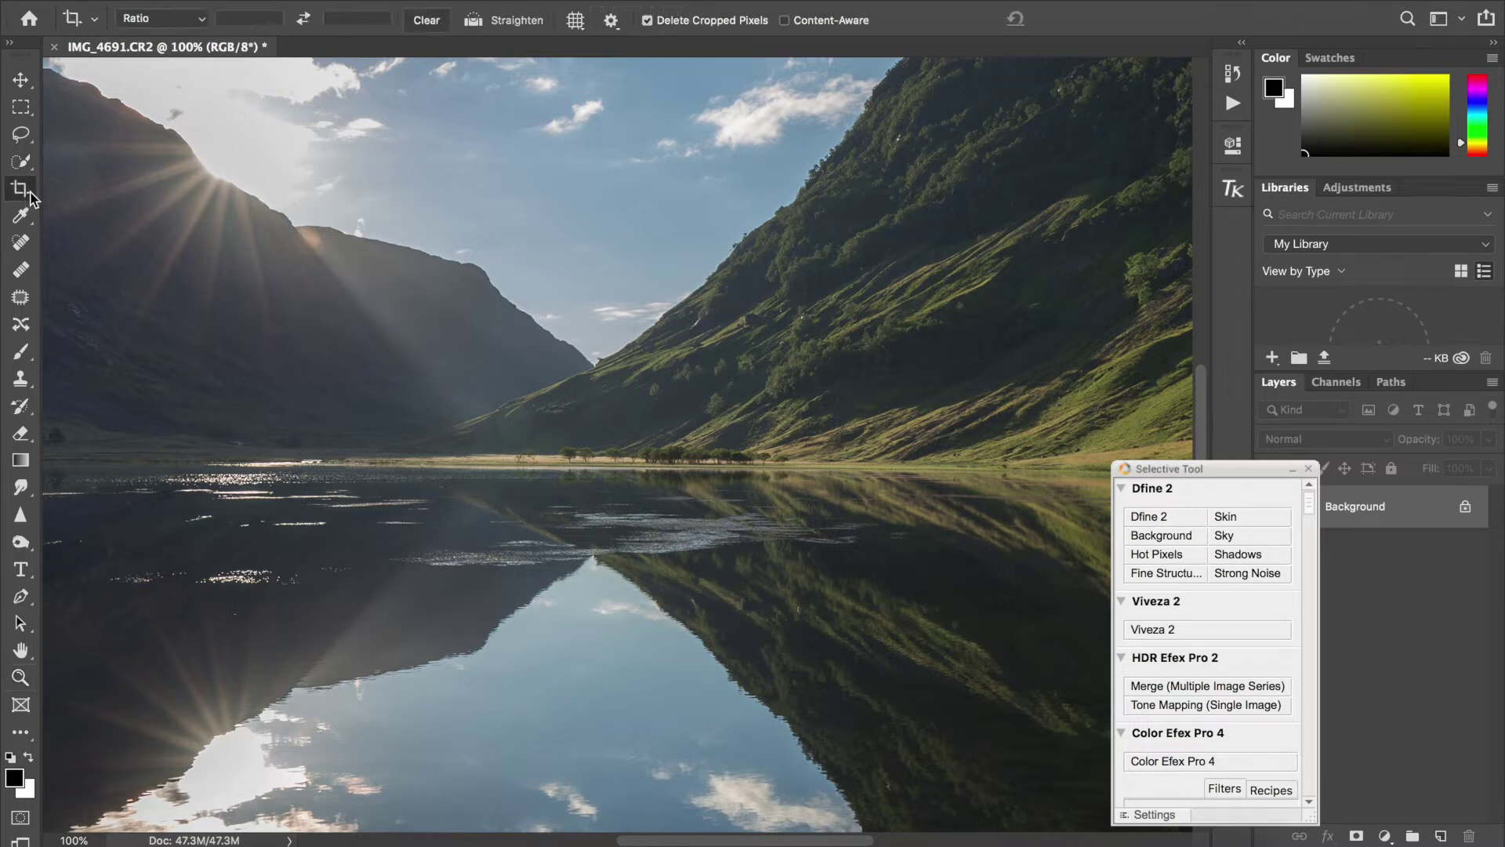
click(514, 24)
drag(908, 469, 326, 463)
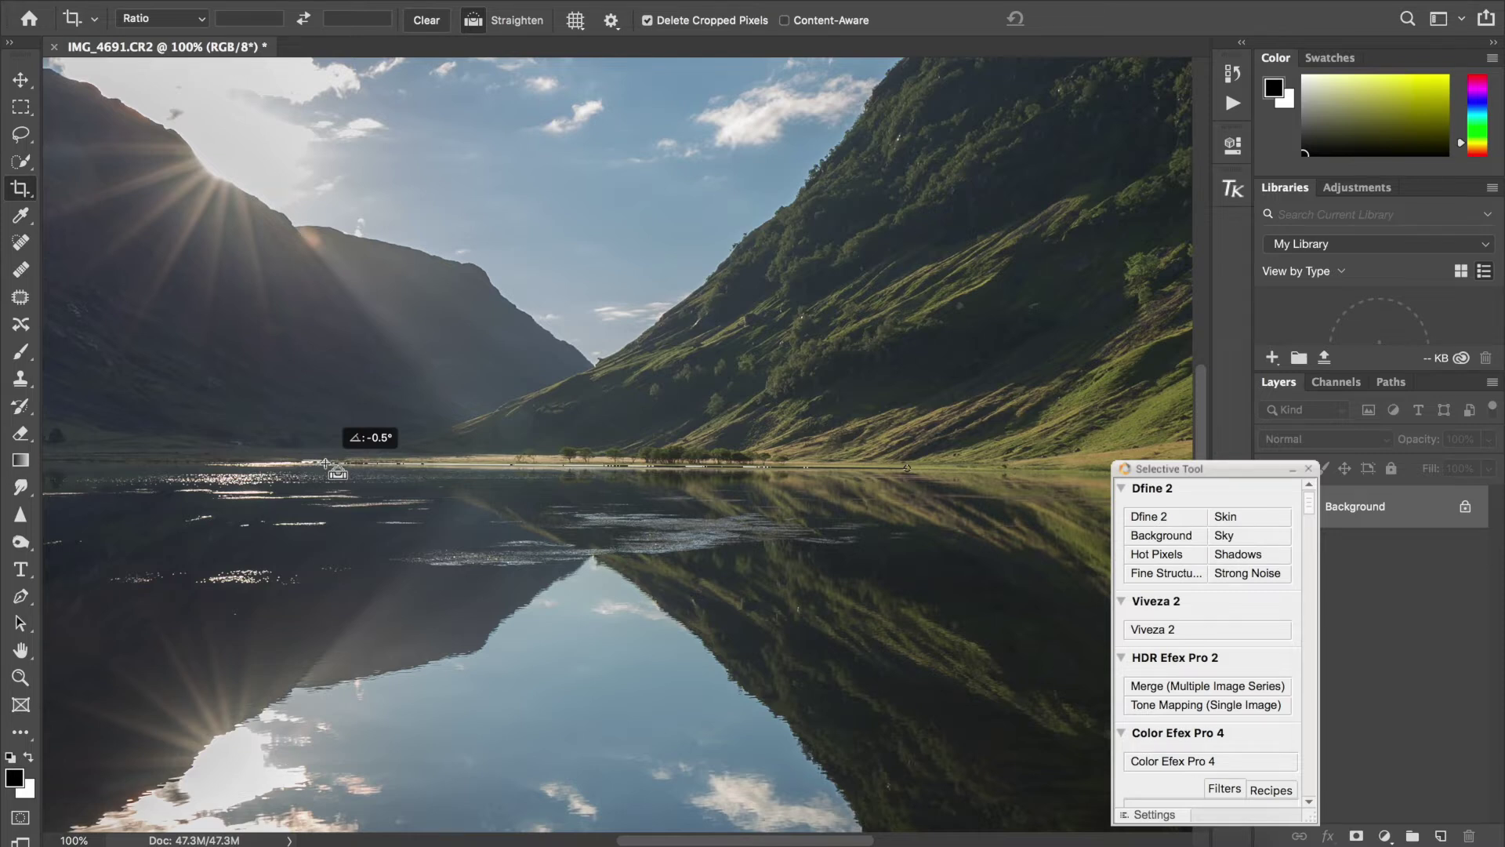
drag(325, 463, 326, 464)
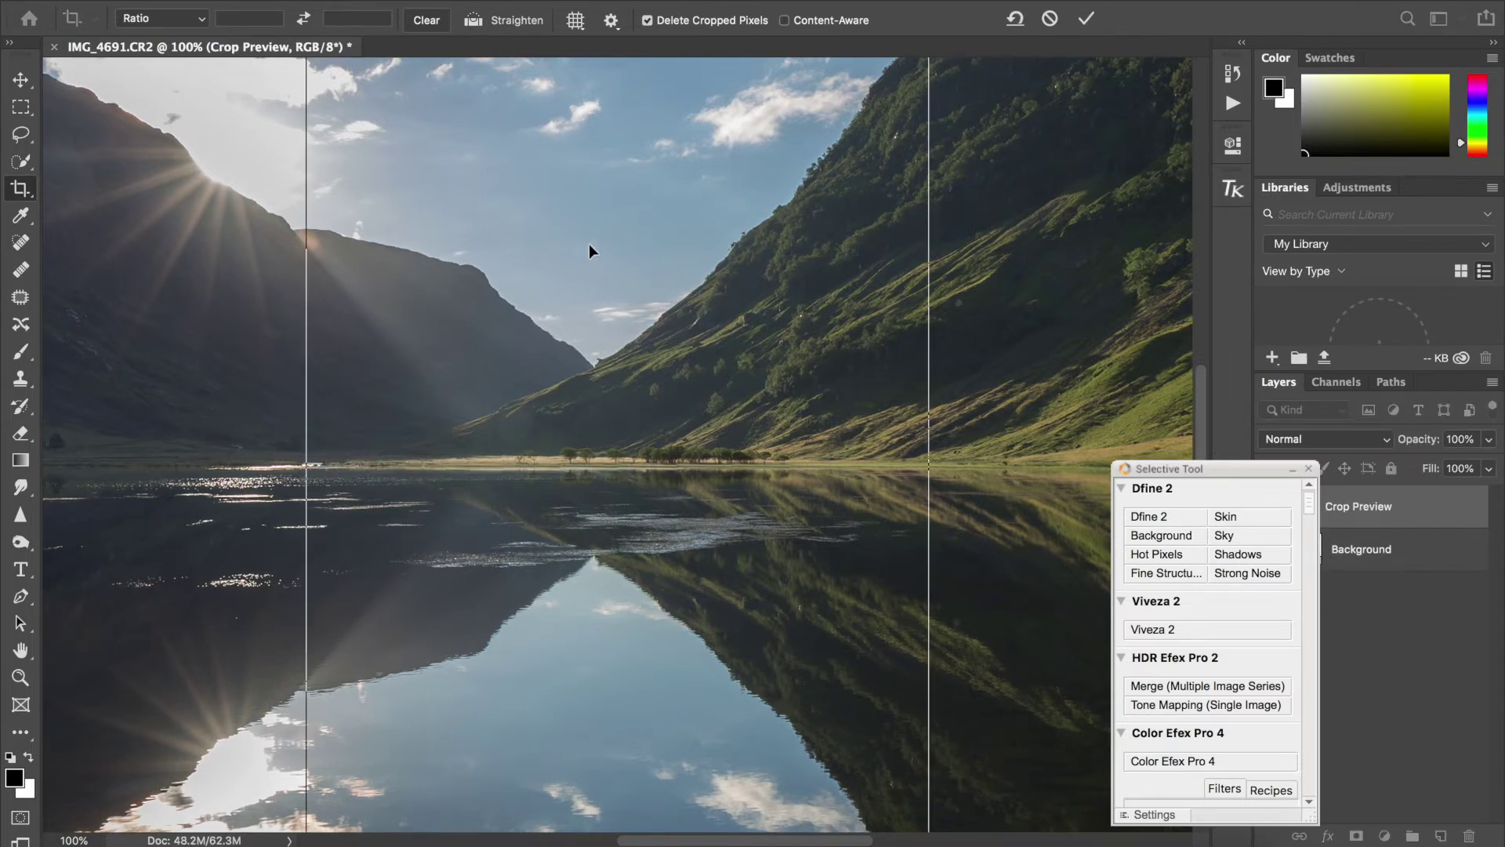
click(20, 678)
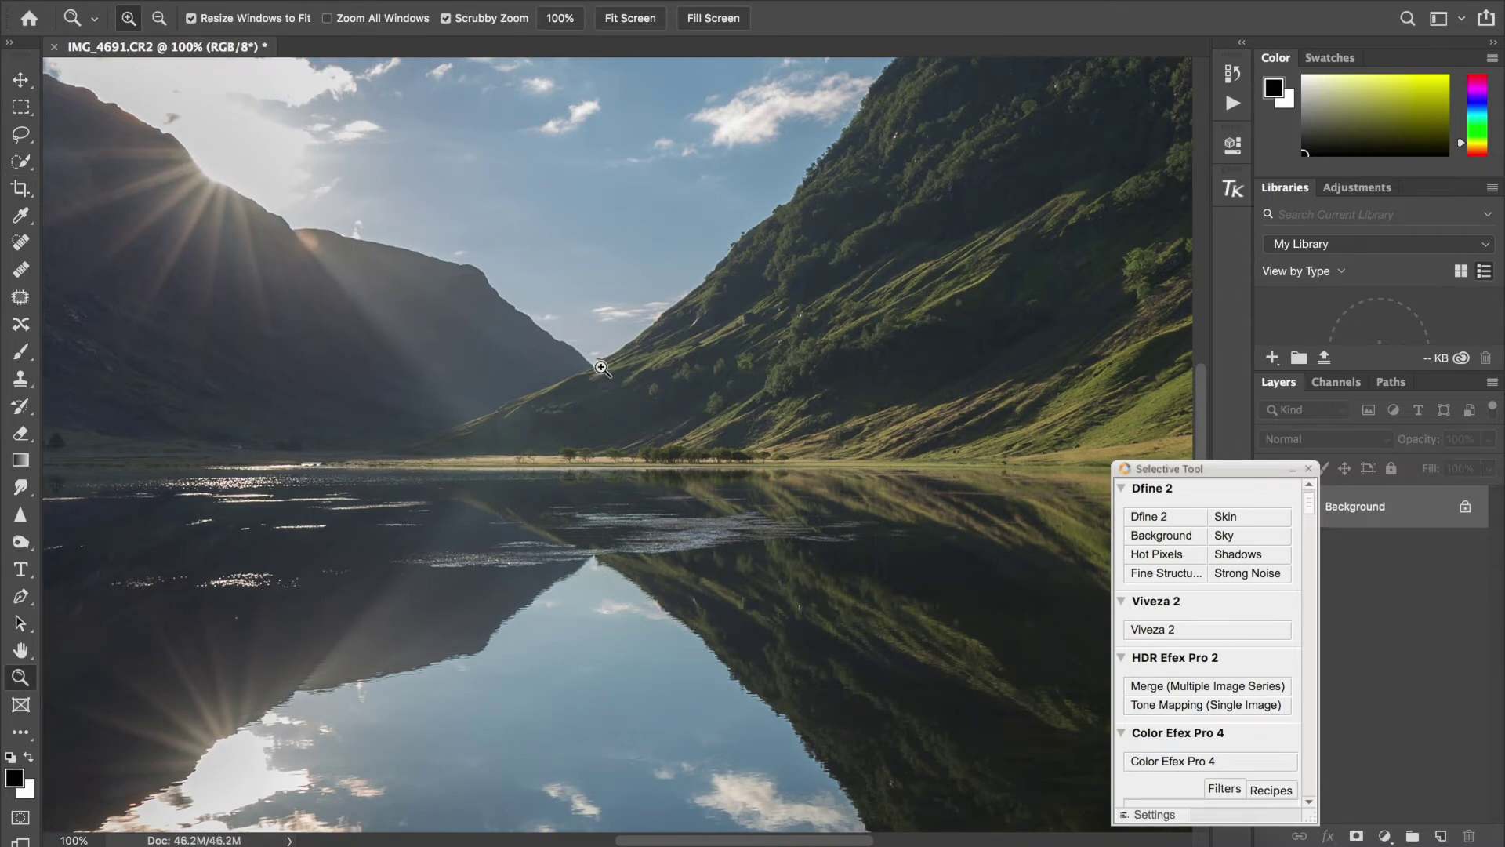
Step: Apply a Black & White adjustment with Blues -19, Cyans 9, Greens 106 and Yellows about 119
right_click(630, 337)
click(674, 358)
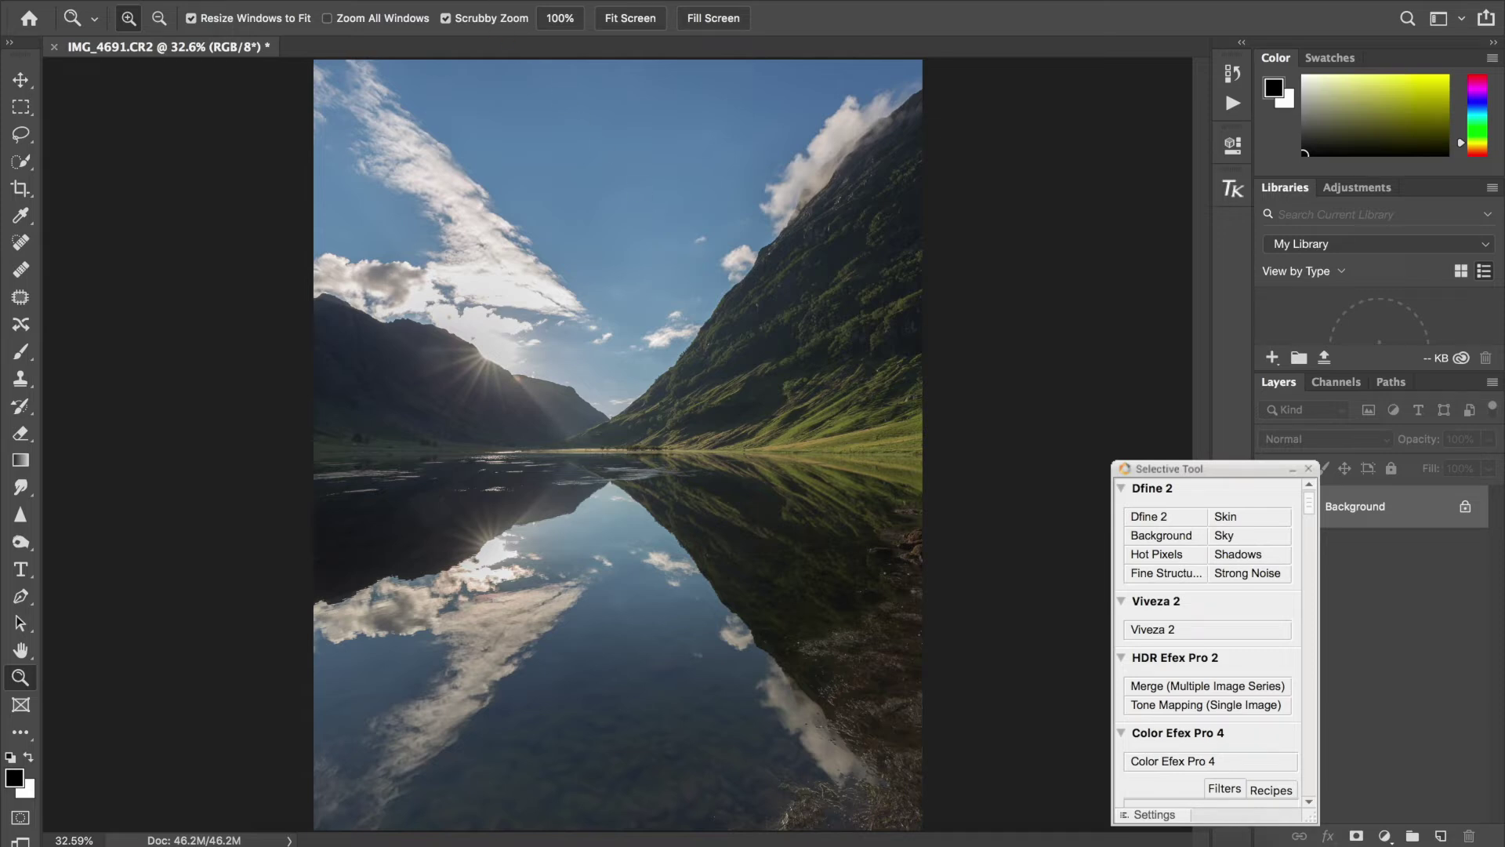
click(302, 0)
mouse_move(309, 2)
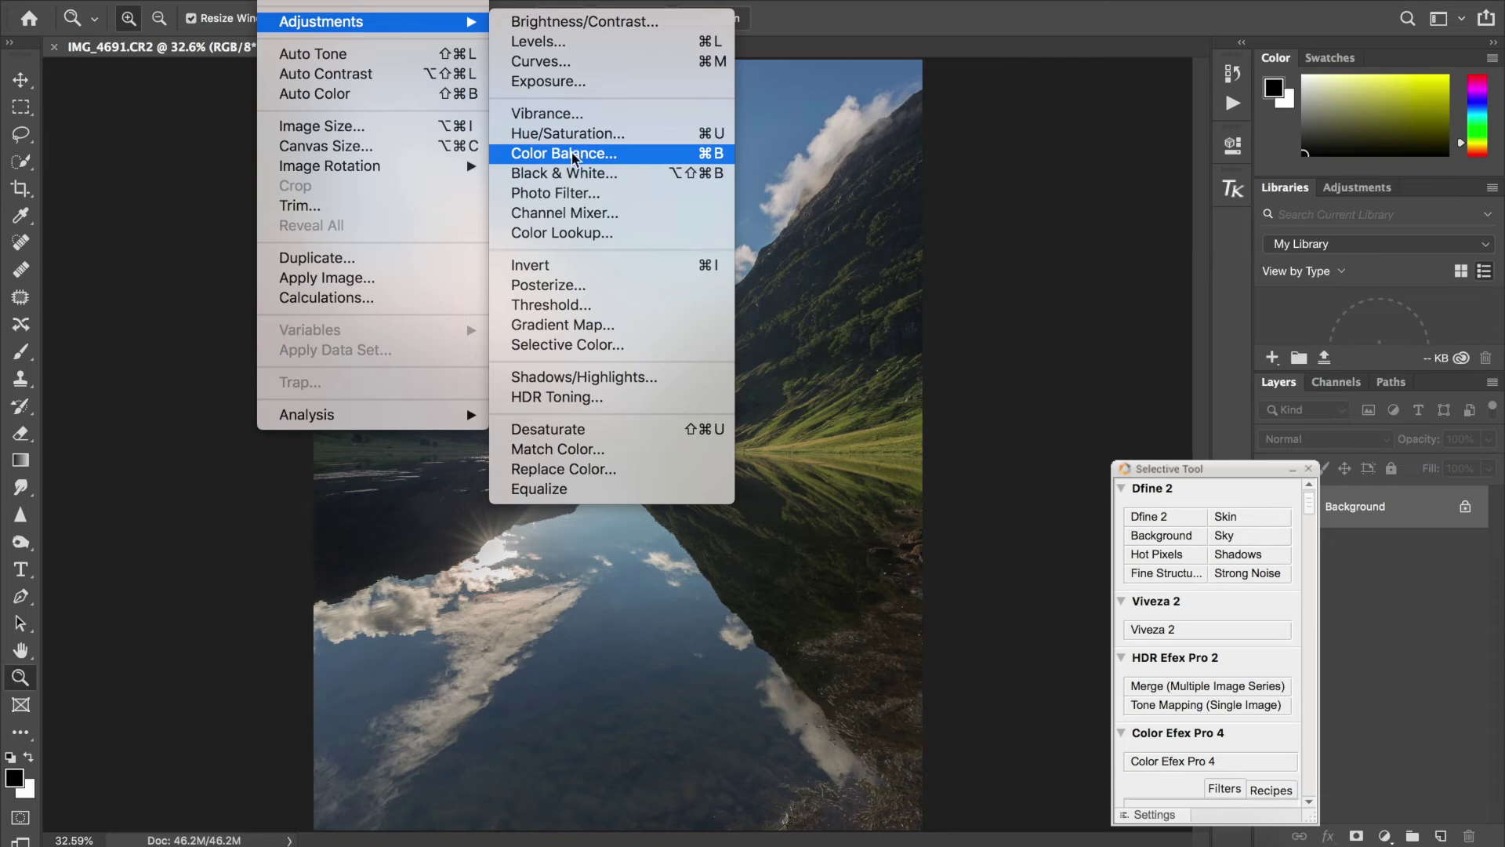
click(571, 173)
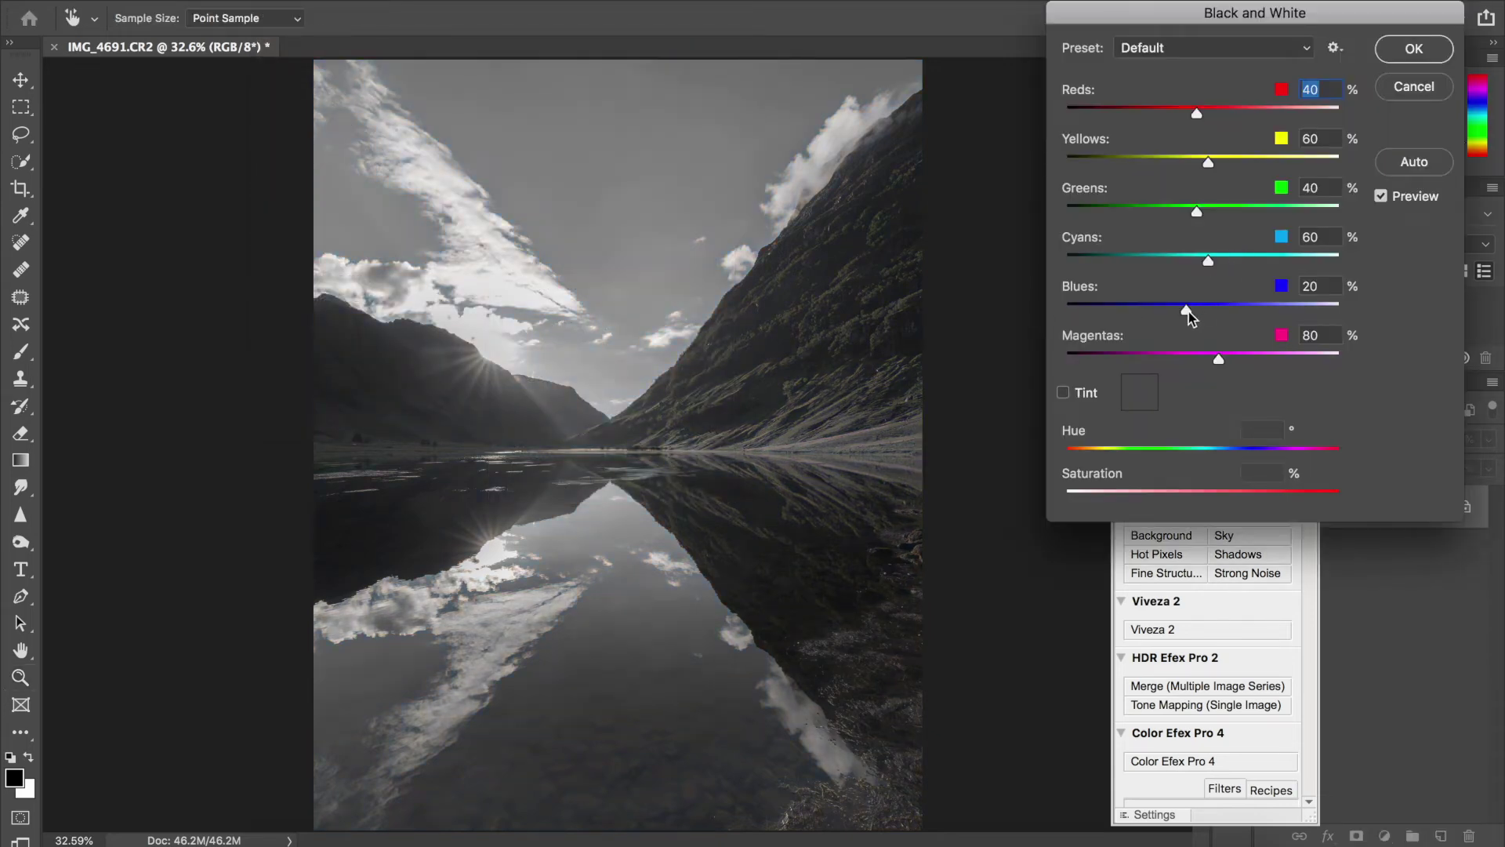
drag(1187, 312, 1168, 312)
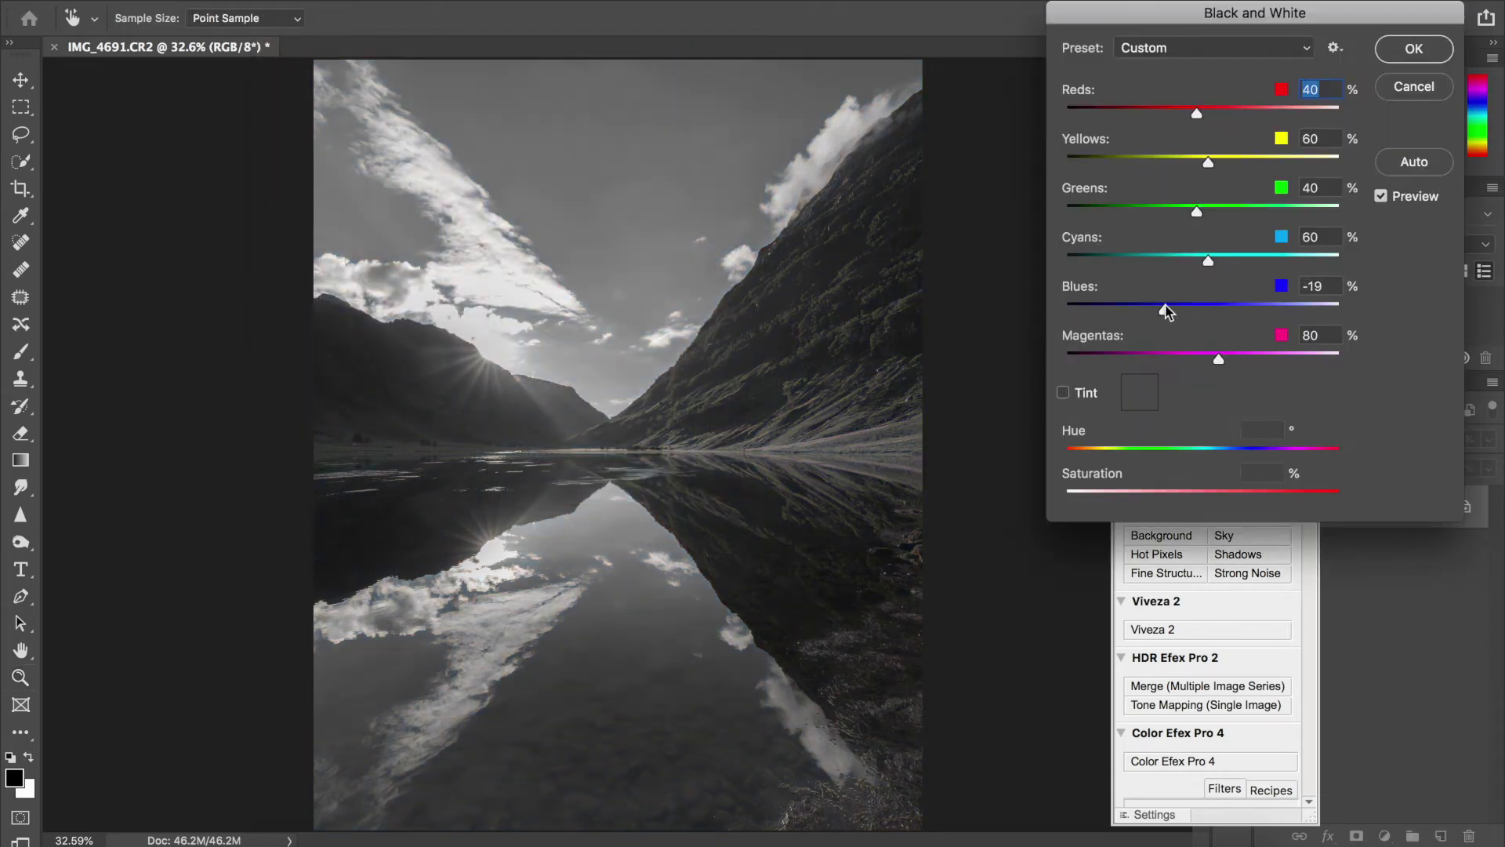
drag(1208, 260, 1243, 170)
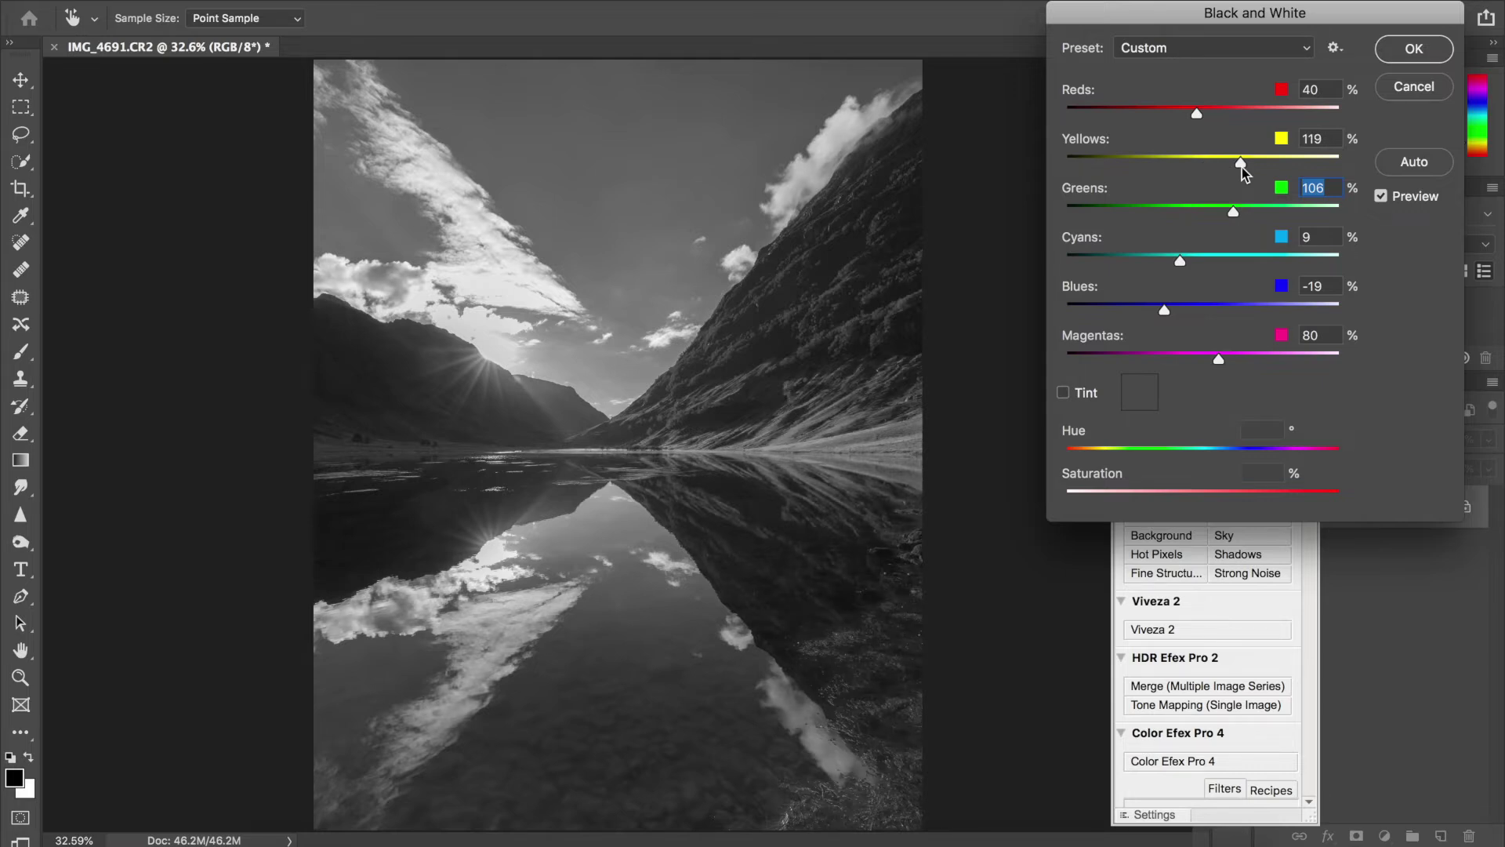
drag(1245, 173, 1244, 173)
click(1409, 61)
Step: Open the photo in Silver Efex Pro 2, choose the 006 High Structure preset, and set Structure to -2% and Brightness to 5%
drag(1310, 510, 1305, 797)
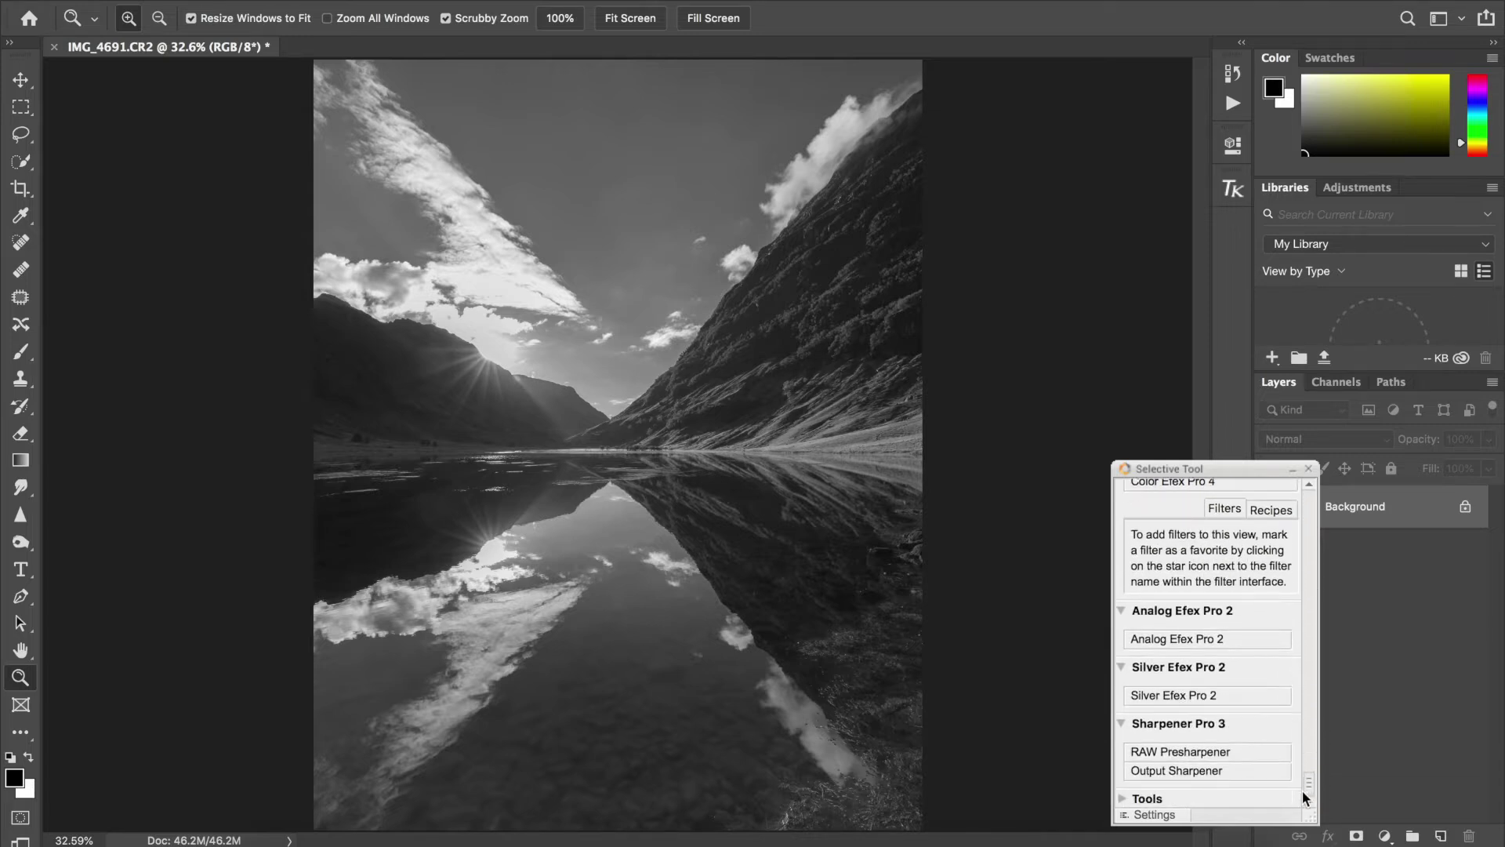
click(1174, 697)
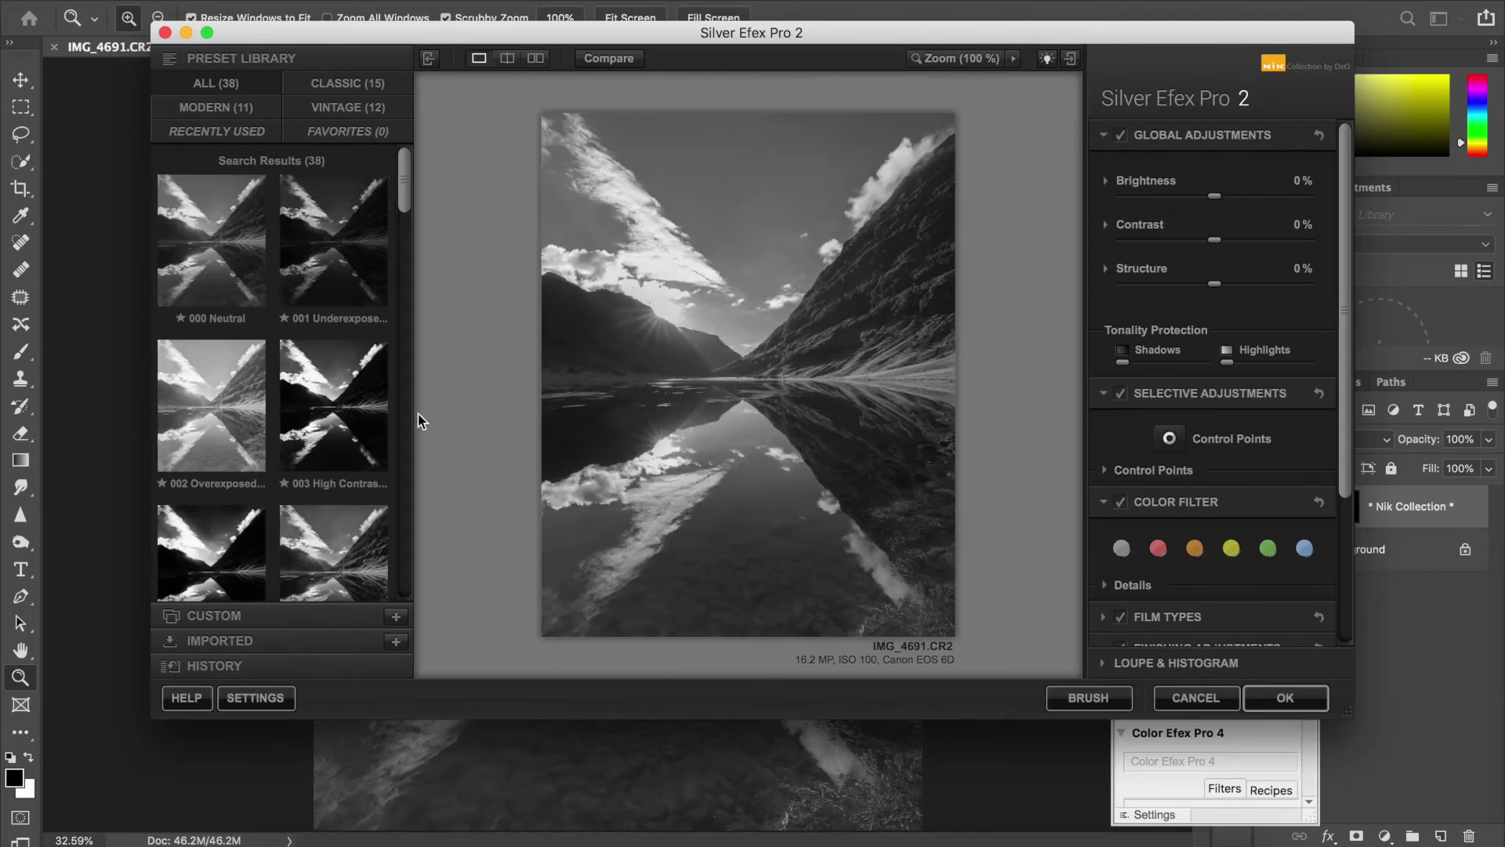
drag(408, 207, 413, 261)
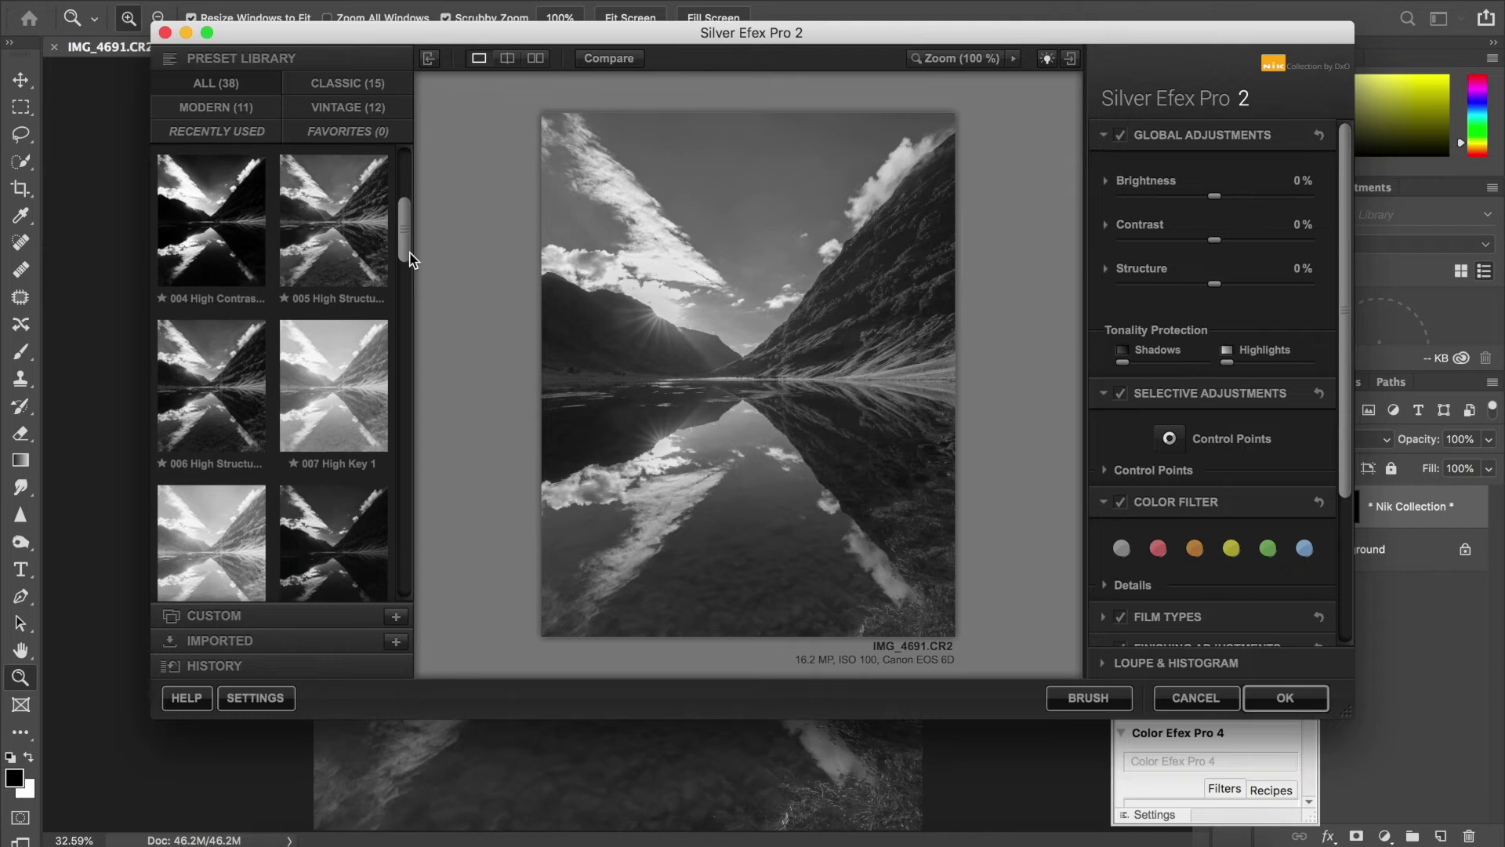
click(230, 389)
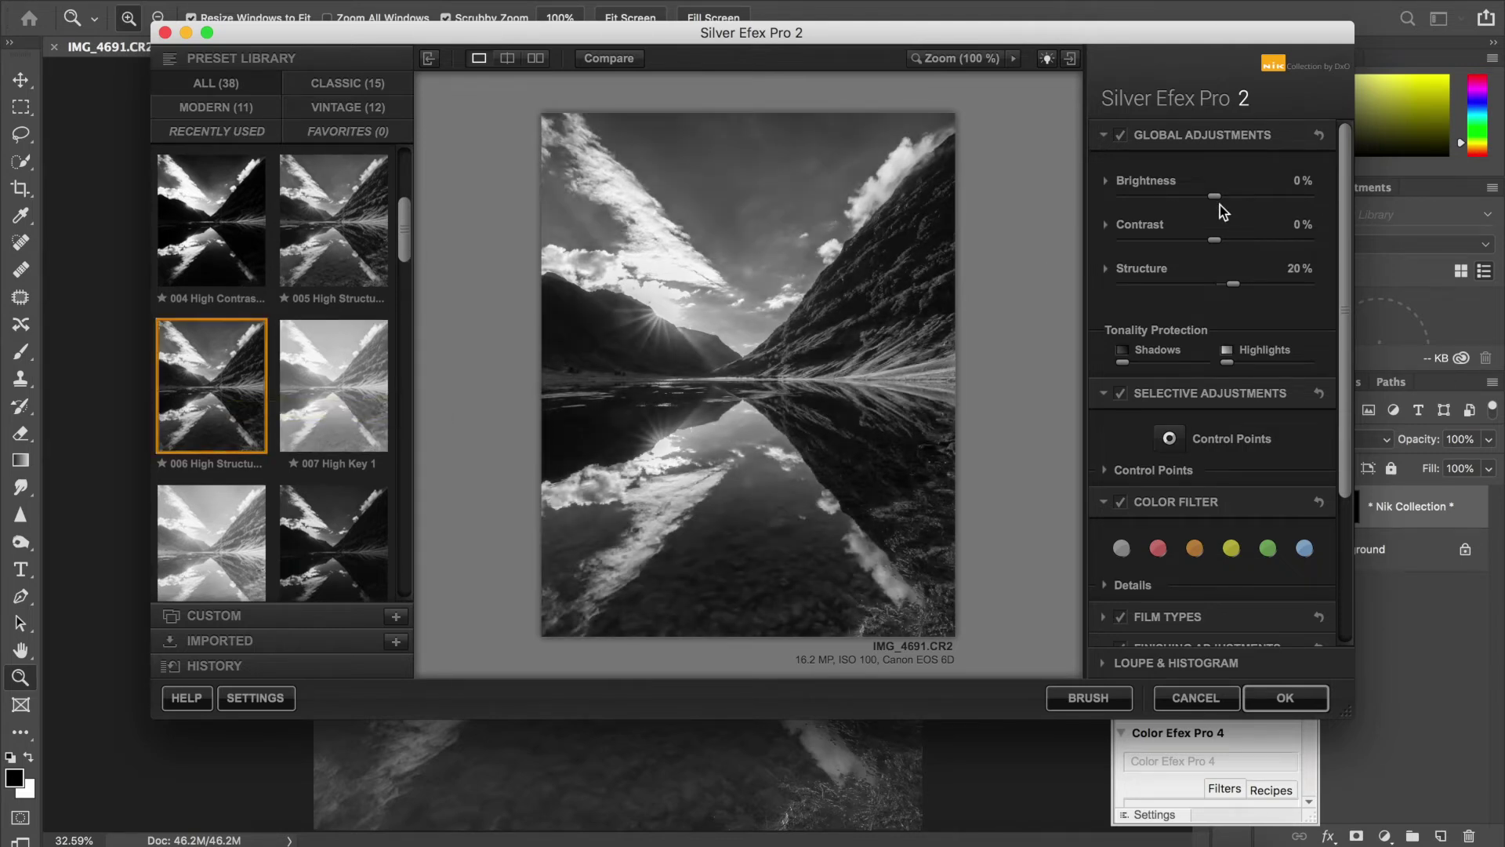
drag(1231, 285, 1211, 289)
drag(1215, 196, 1219, 196)
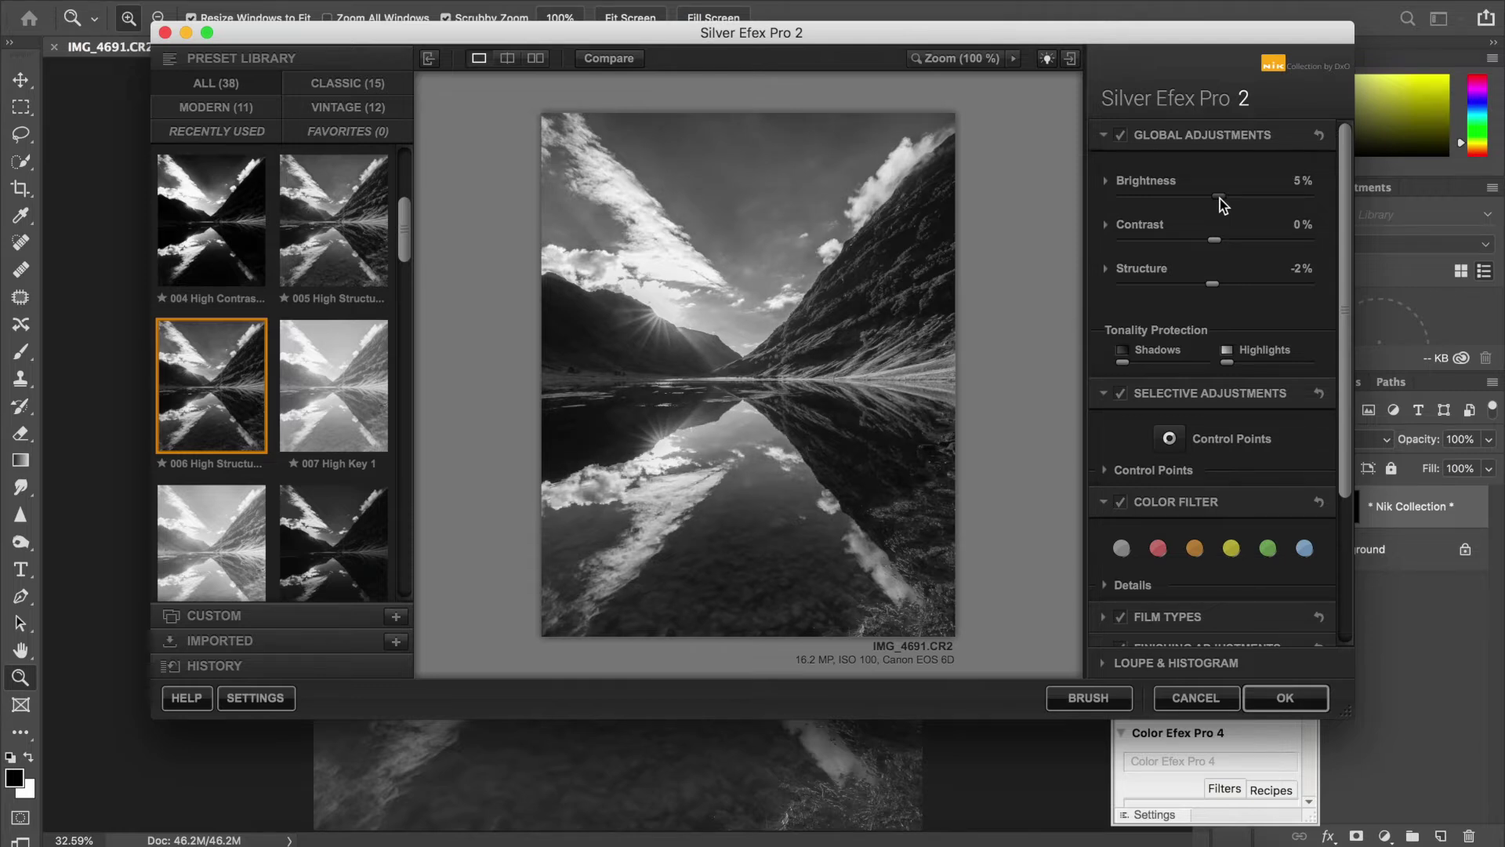
Step: Set the toning to Cyanotype 11 and apply the Silver Efex filter, then move the Selective Tool palette clear of the layer list
drag(1347, 436, 1339, 555)
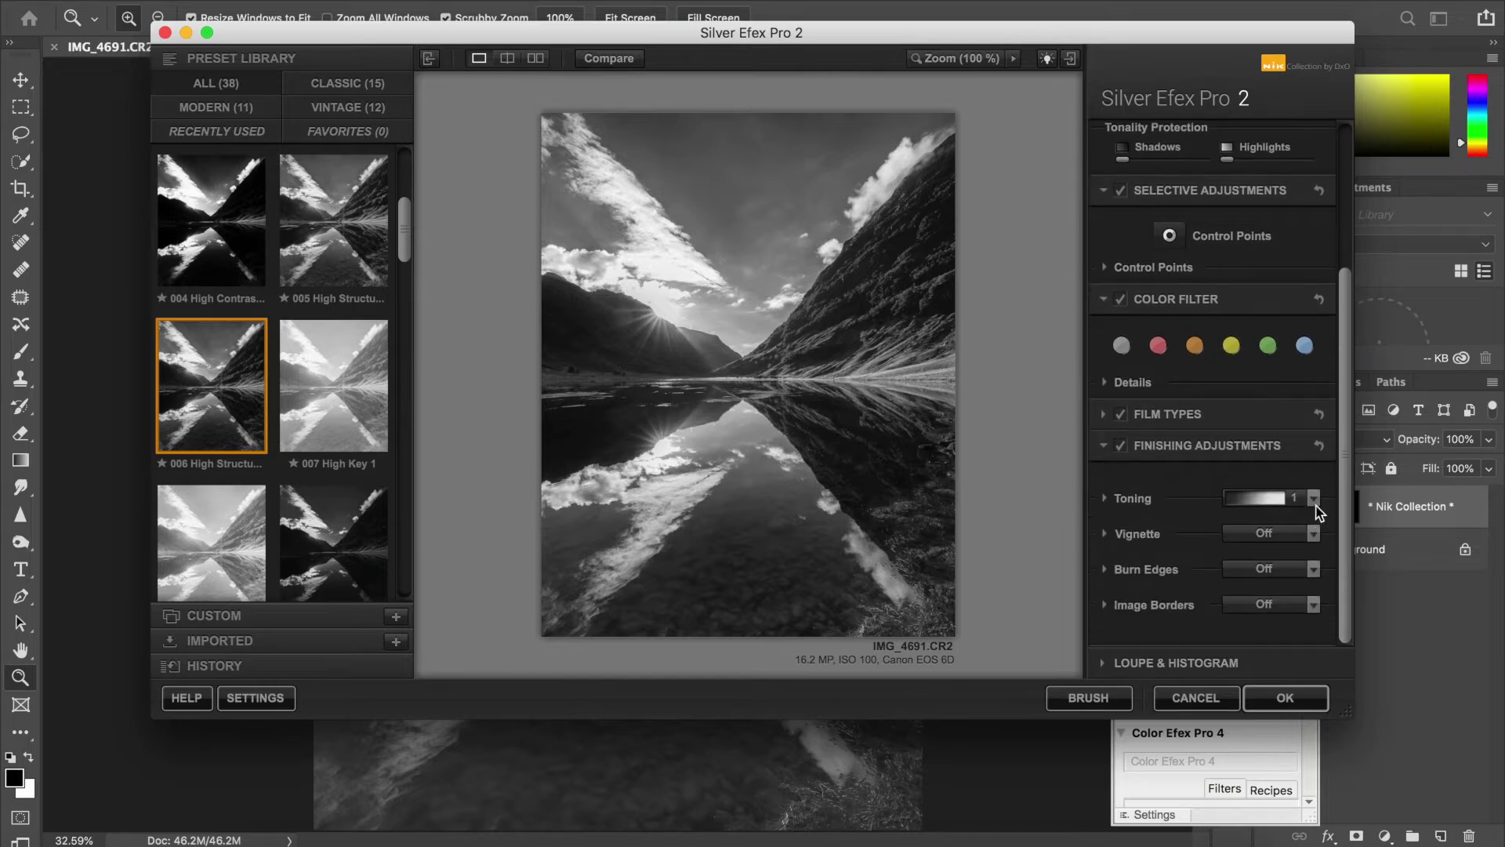
click(1314, 499)
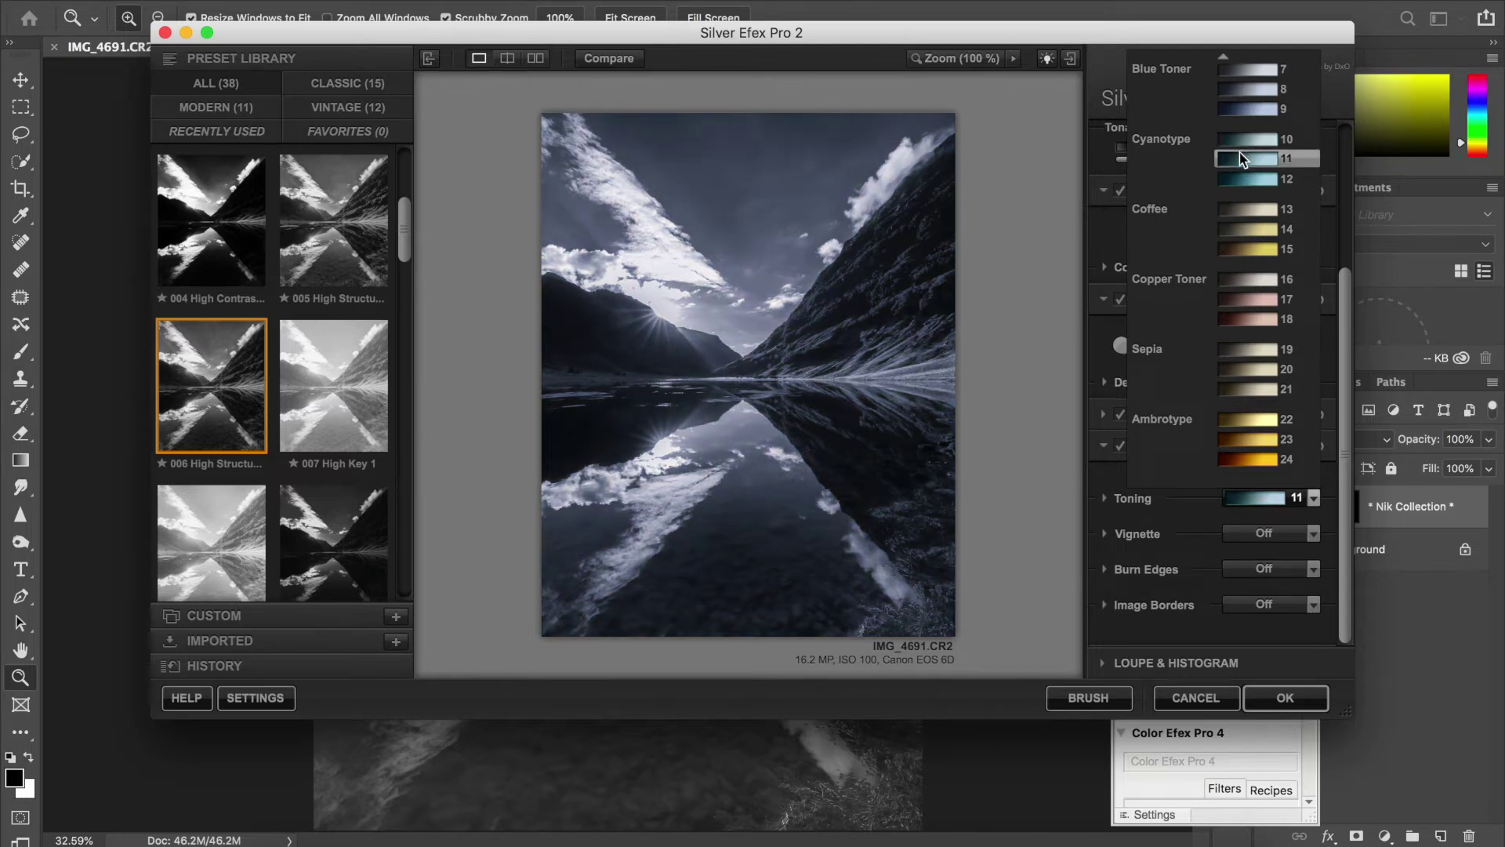
click(1240, 158)
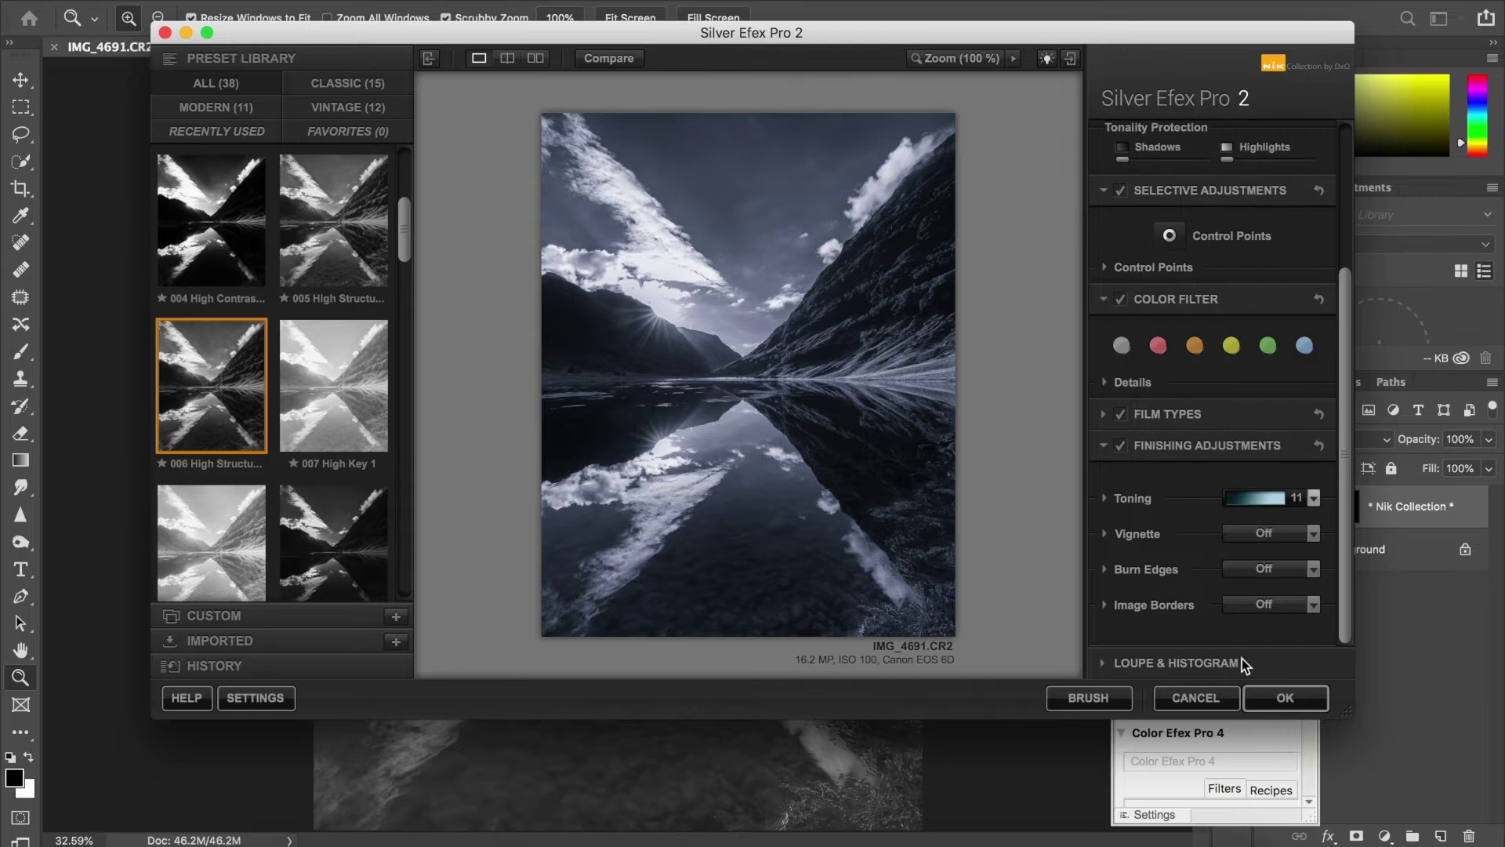
click(1267, 696)
drag(1218, 469, 1381, 590)
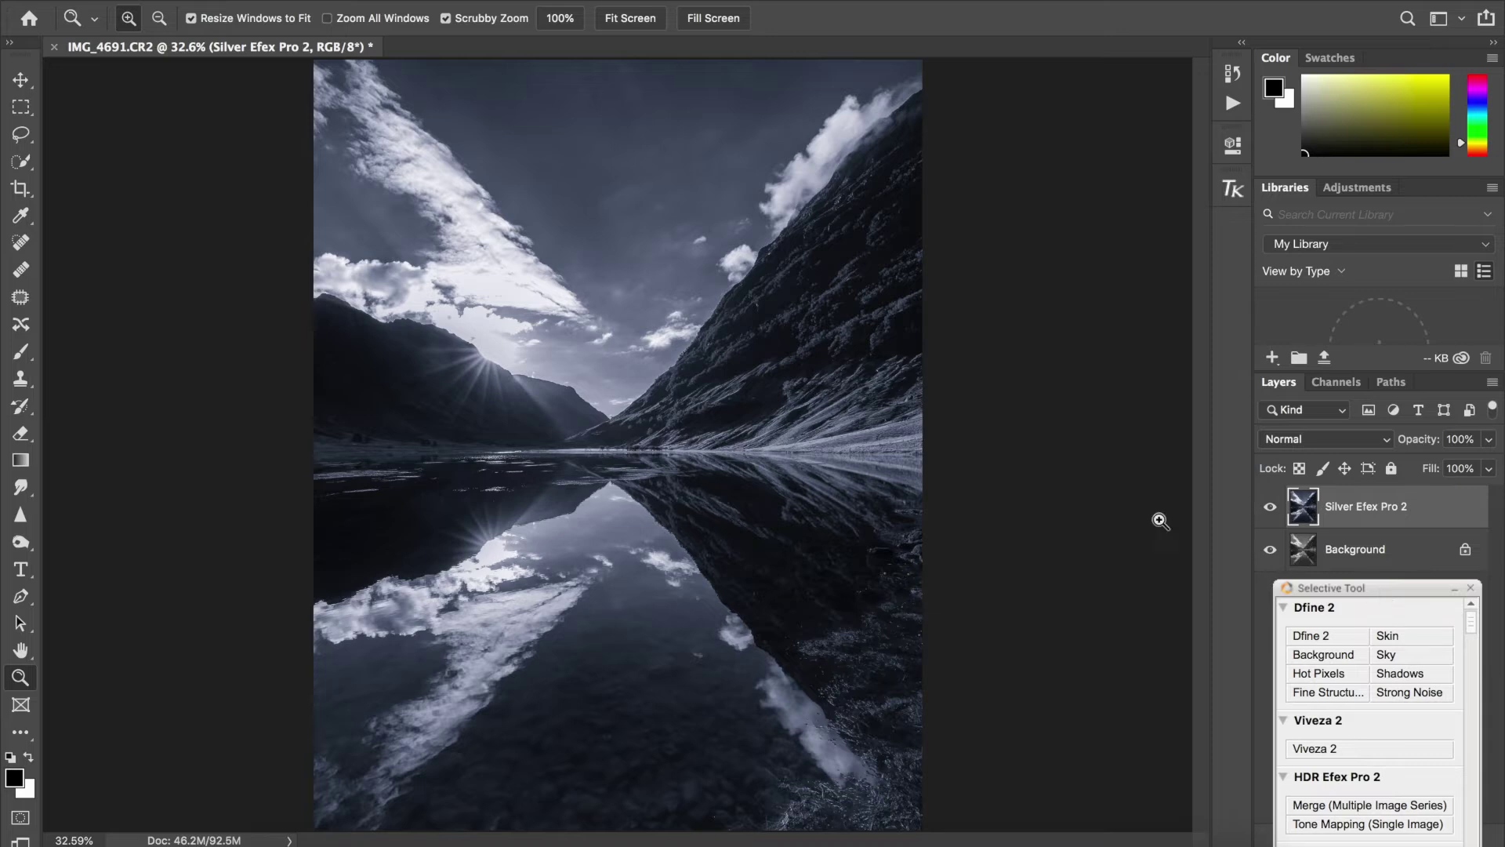
Step: Remove the blemishes on the dark hillside beside the sunburst with the content-aware Spot Healing Brush
key(super+1)
key(v)
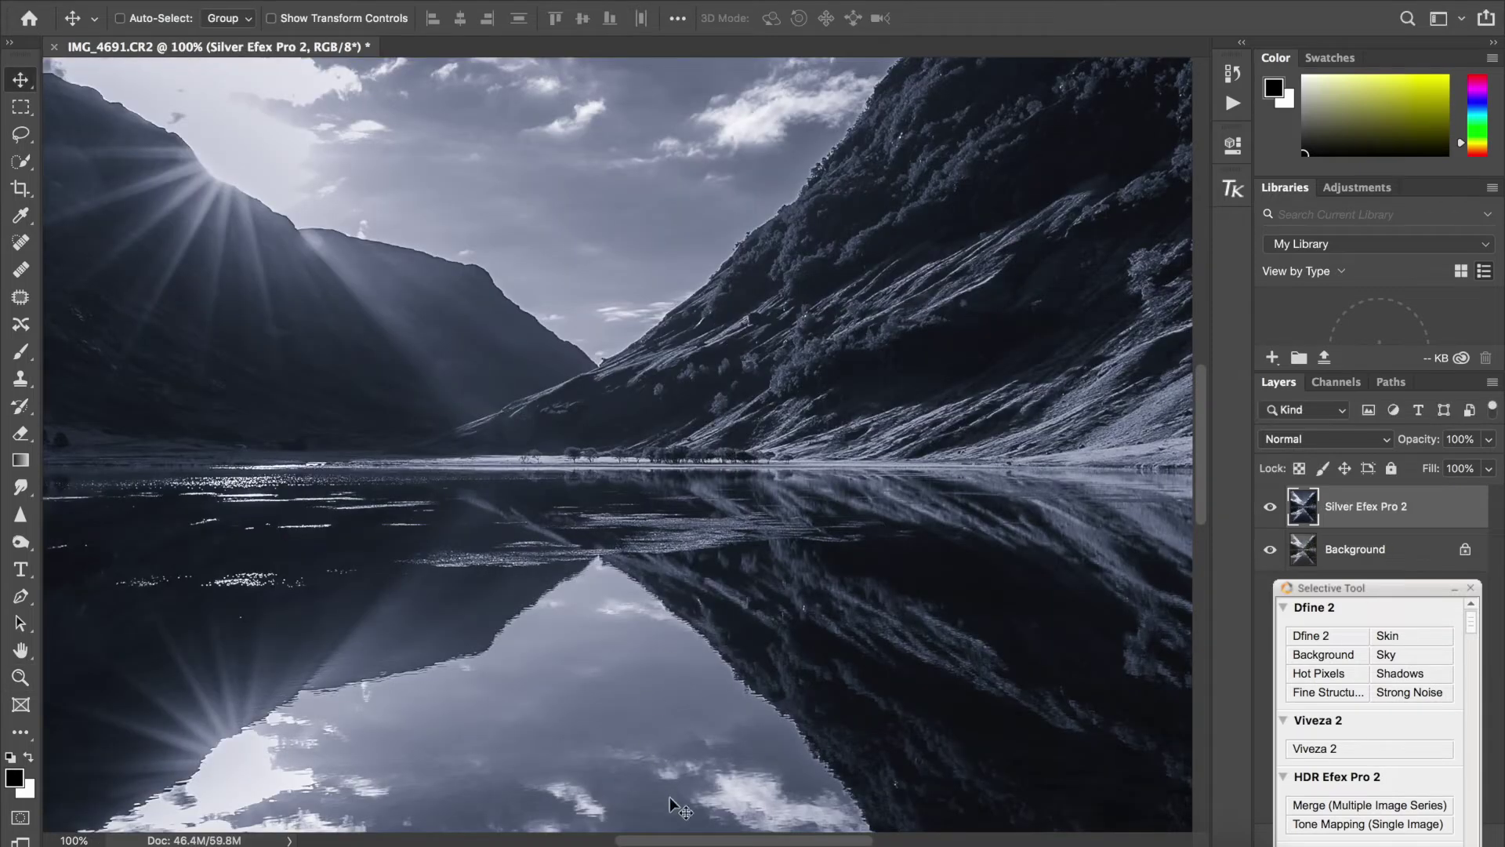
drag(713, 839, 620, 822)
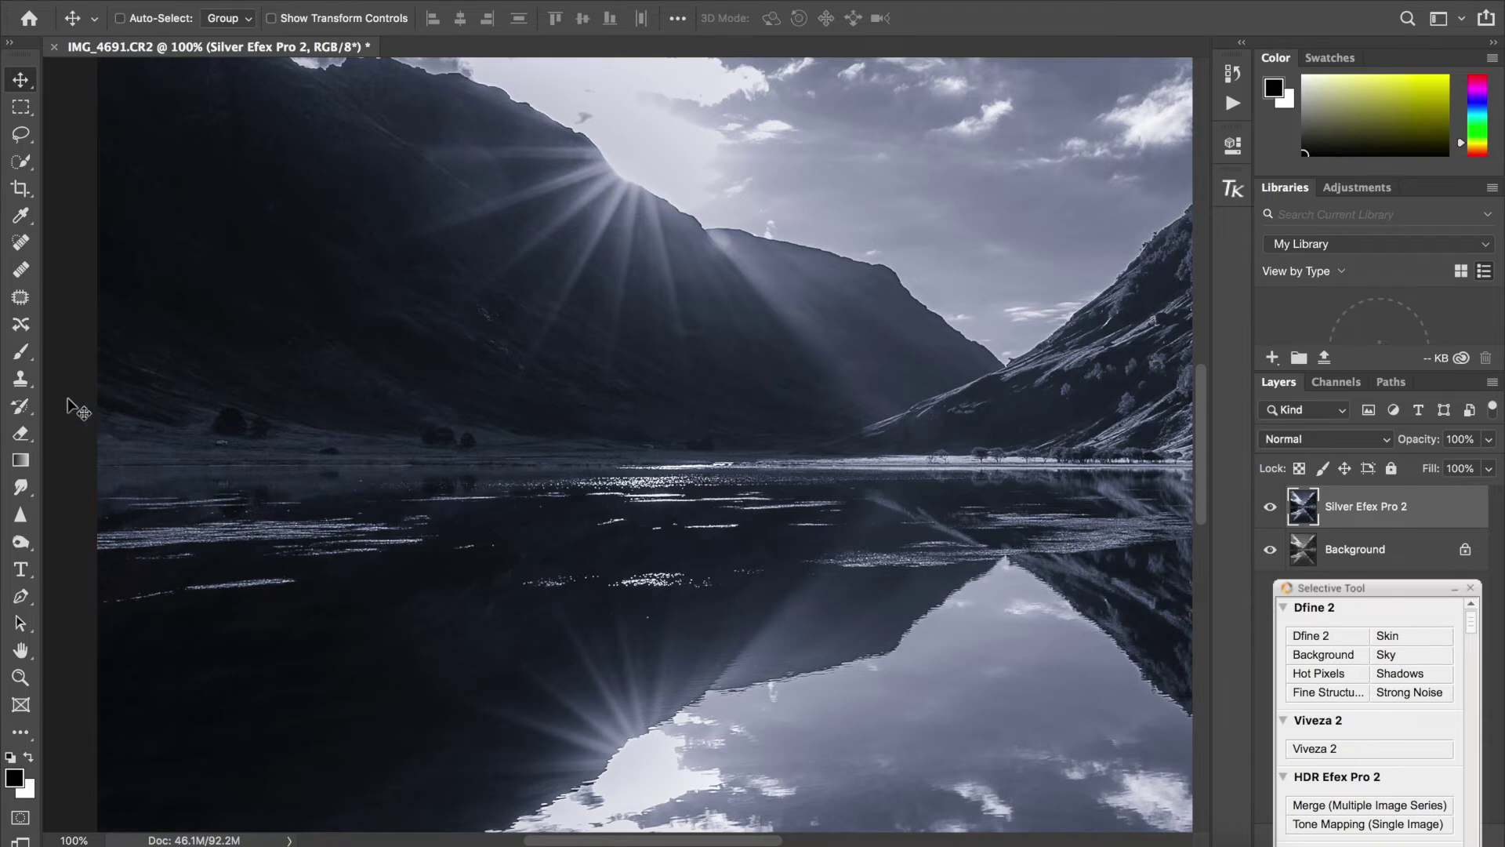
click(20, 242)
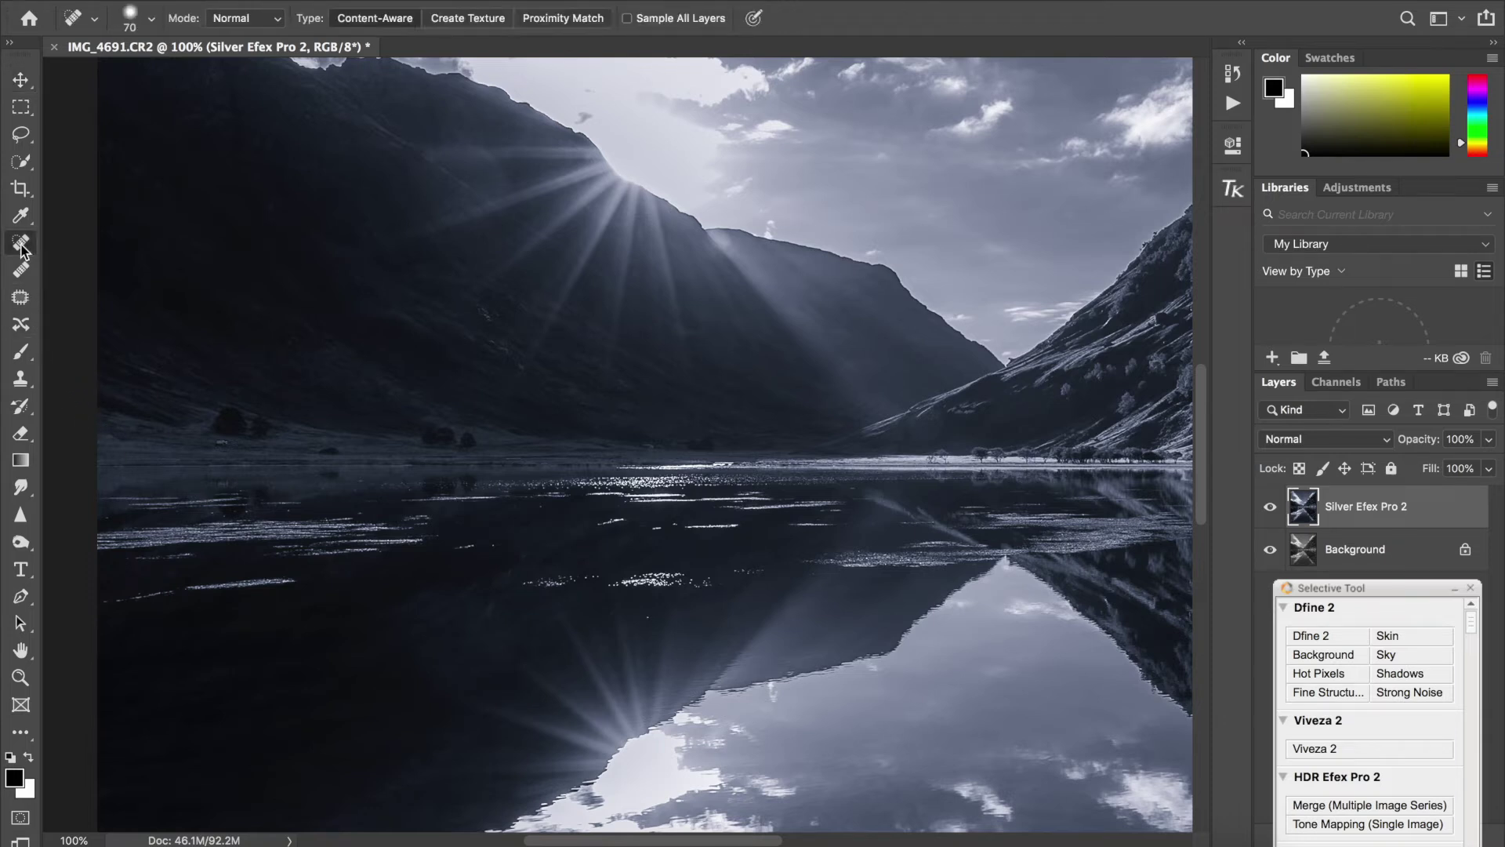
click(499, 176)
drag(497, 168, 515, 173)
click(487, 160)
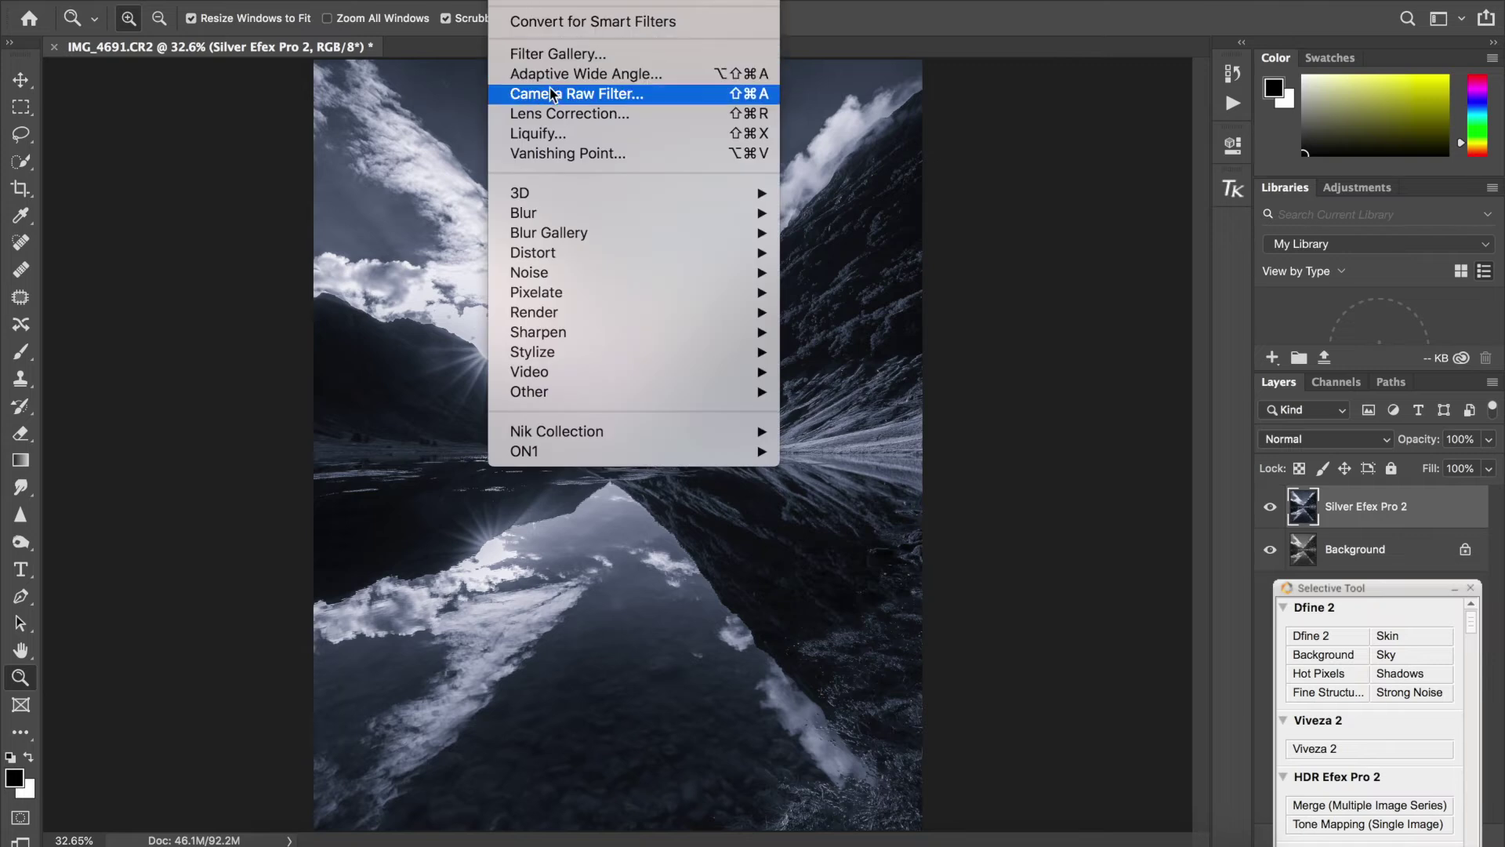
Step: Brighten the far shoreline and the foot of the hillside below the sunburst with a Camera Raw Adjustment Brush at Exposure +0.25, and apply the filter
click(552, 97)
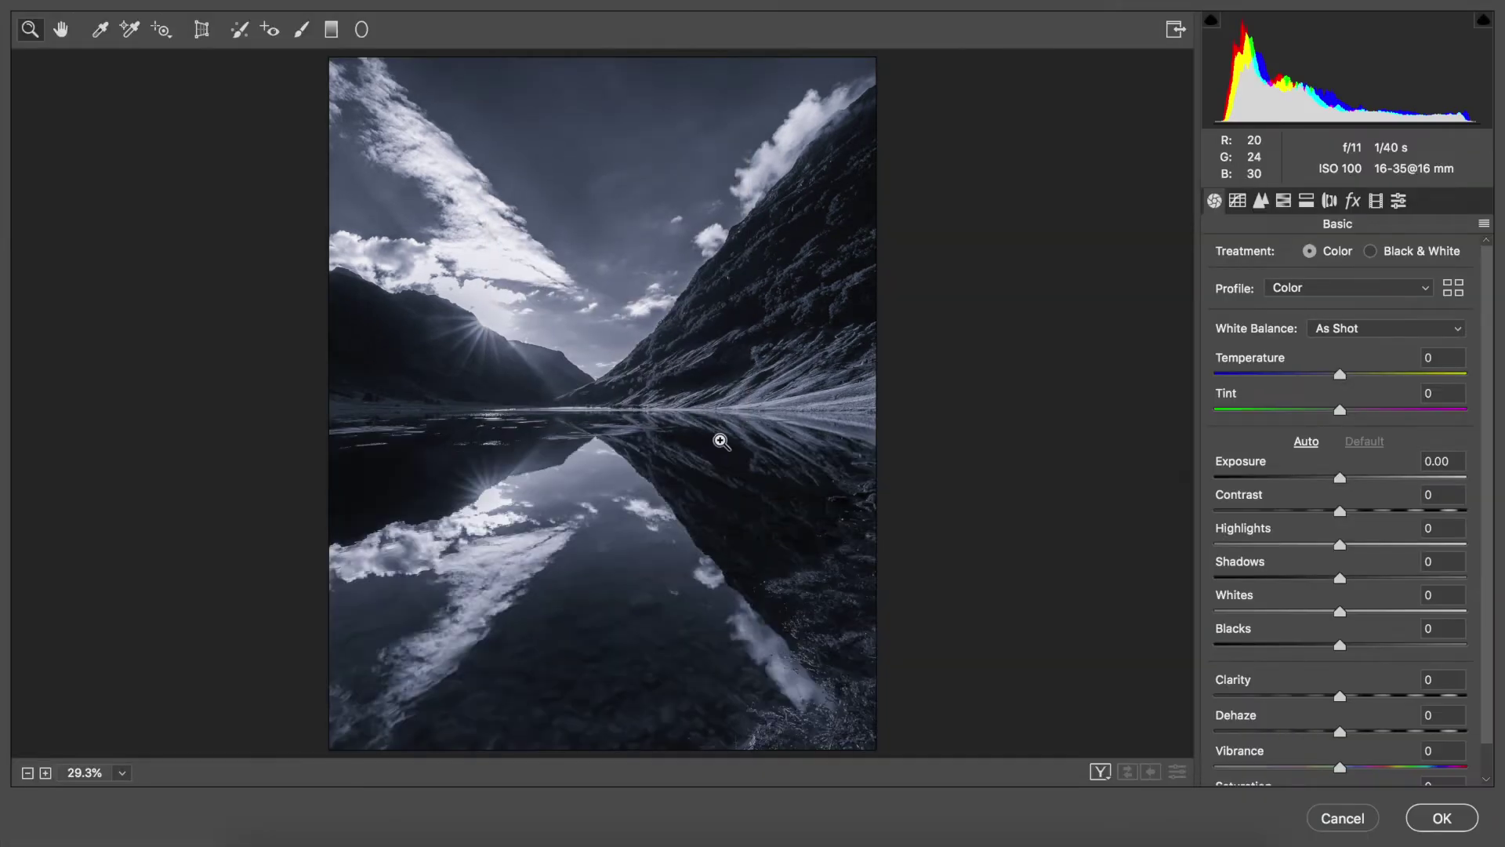
right_click(517, 425)
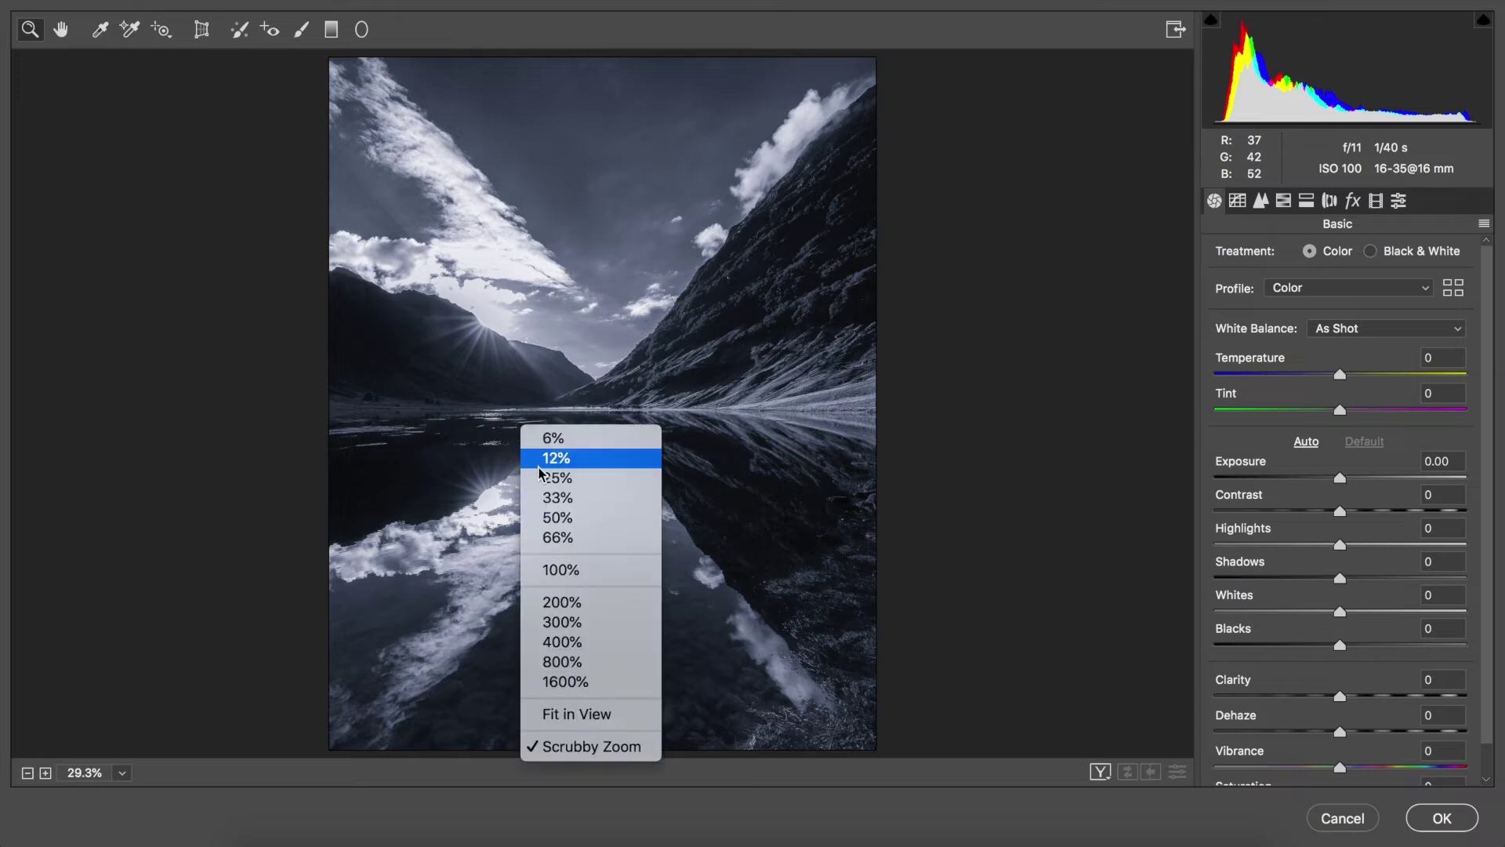
click(553, 517)
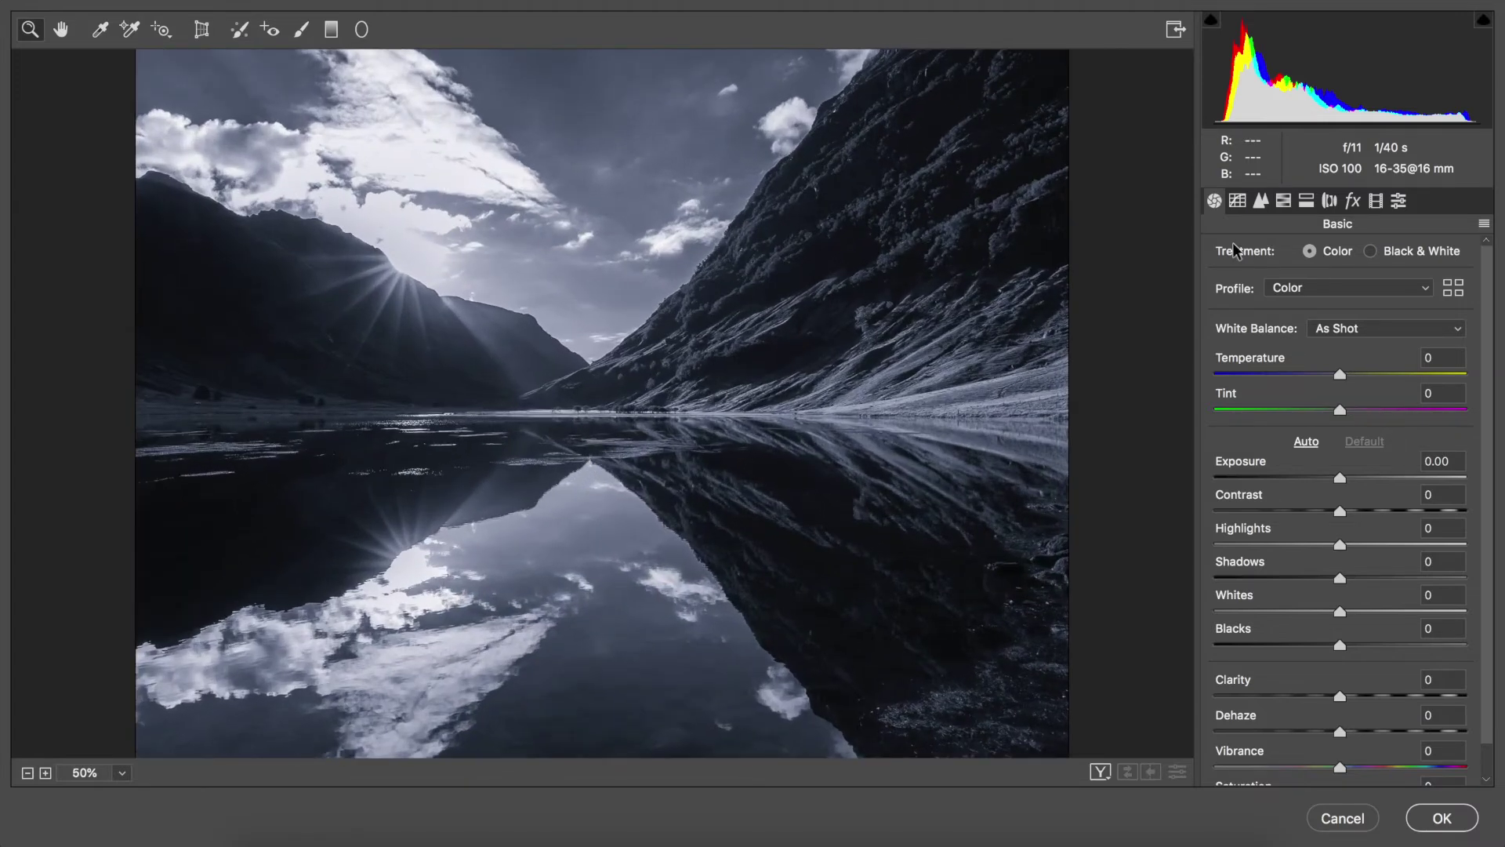
click(304, 30)
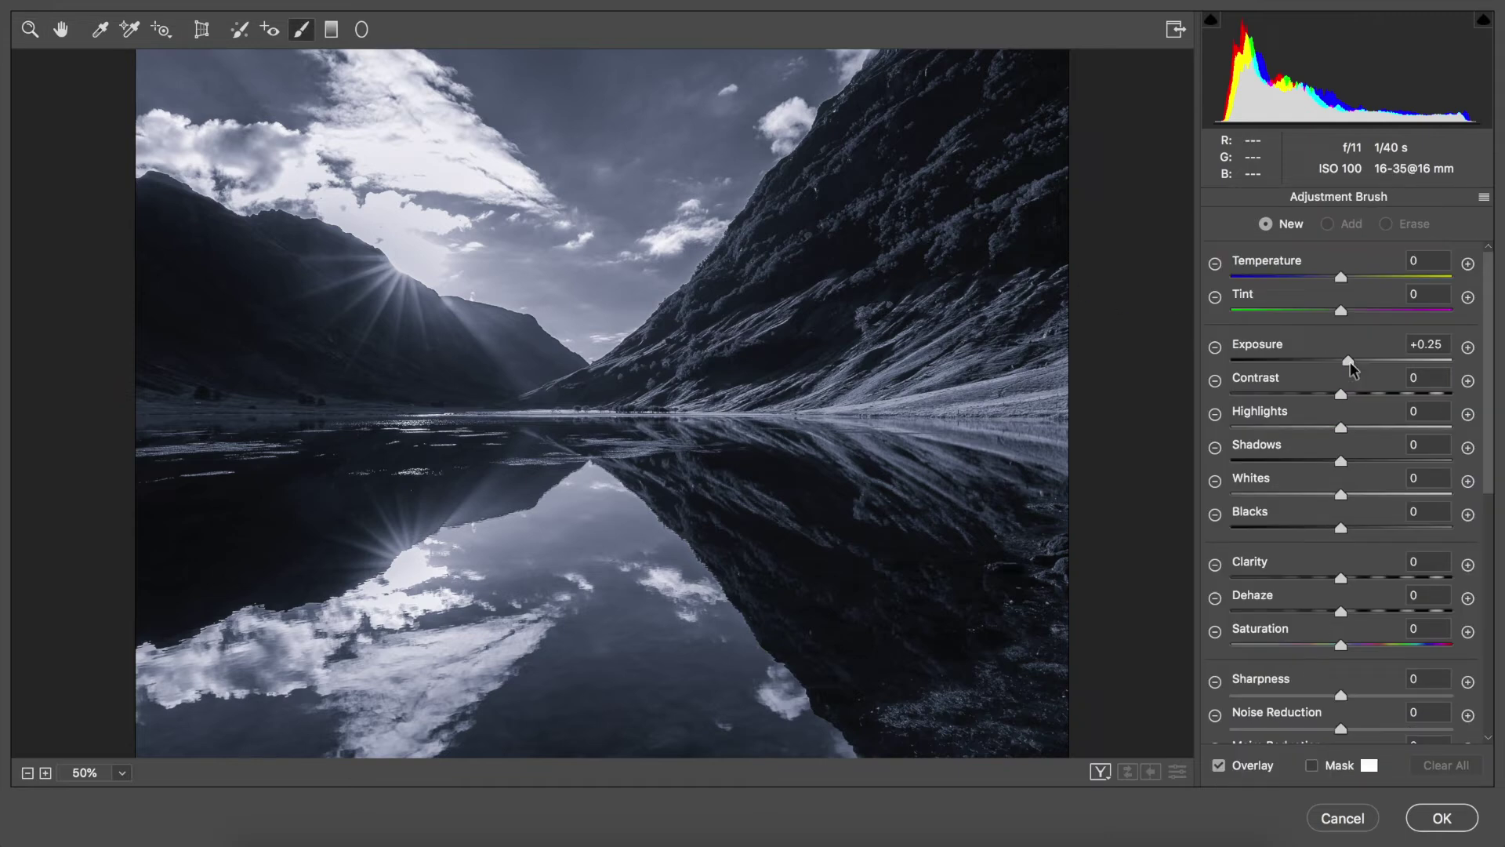
click(1425, 344)
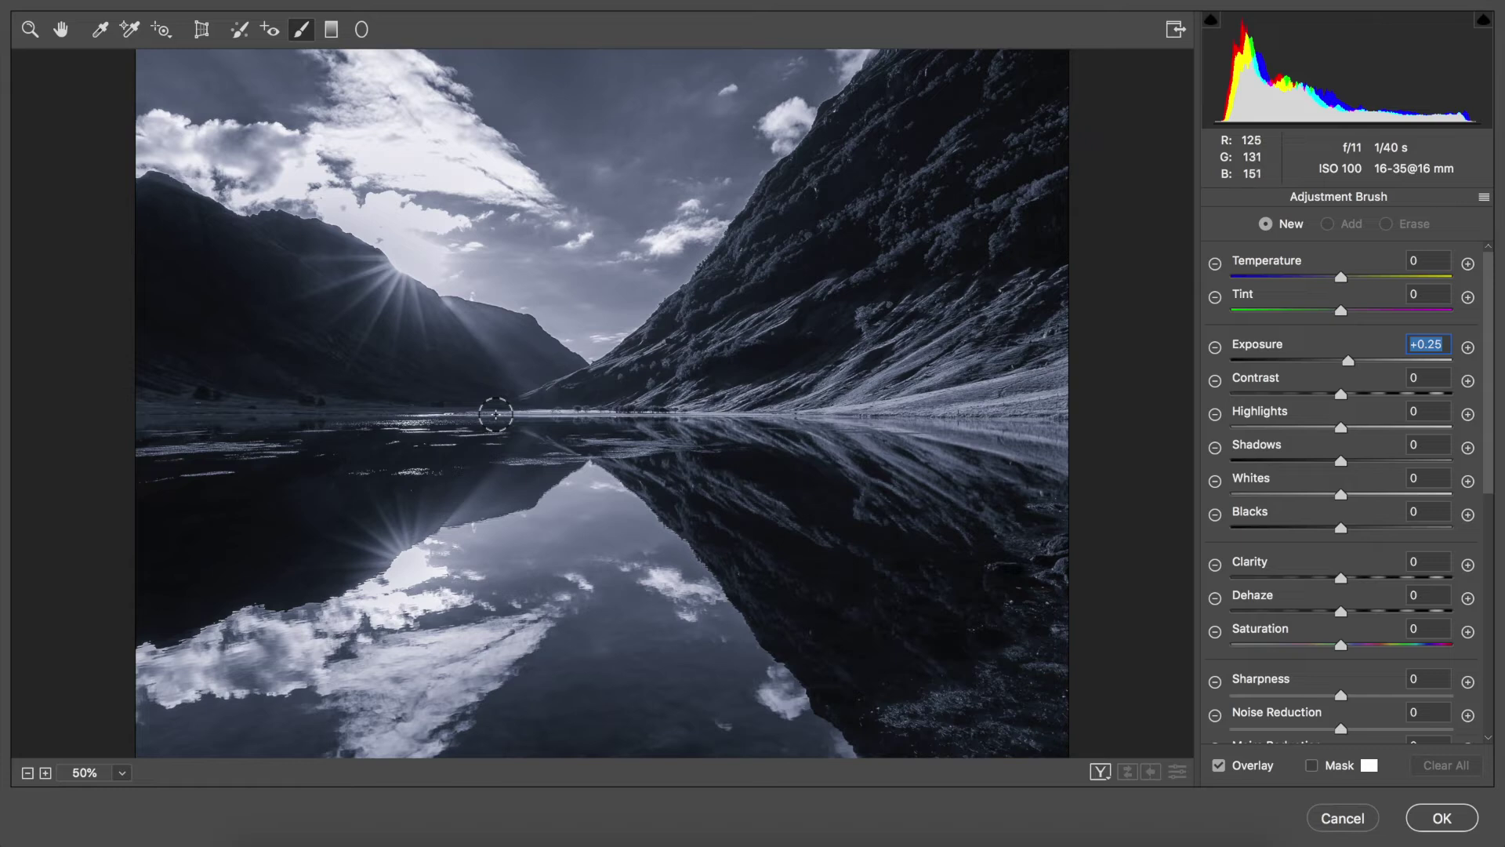
click(445, 412)
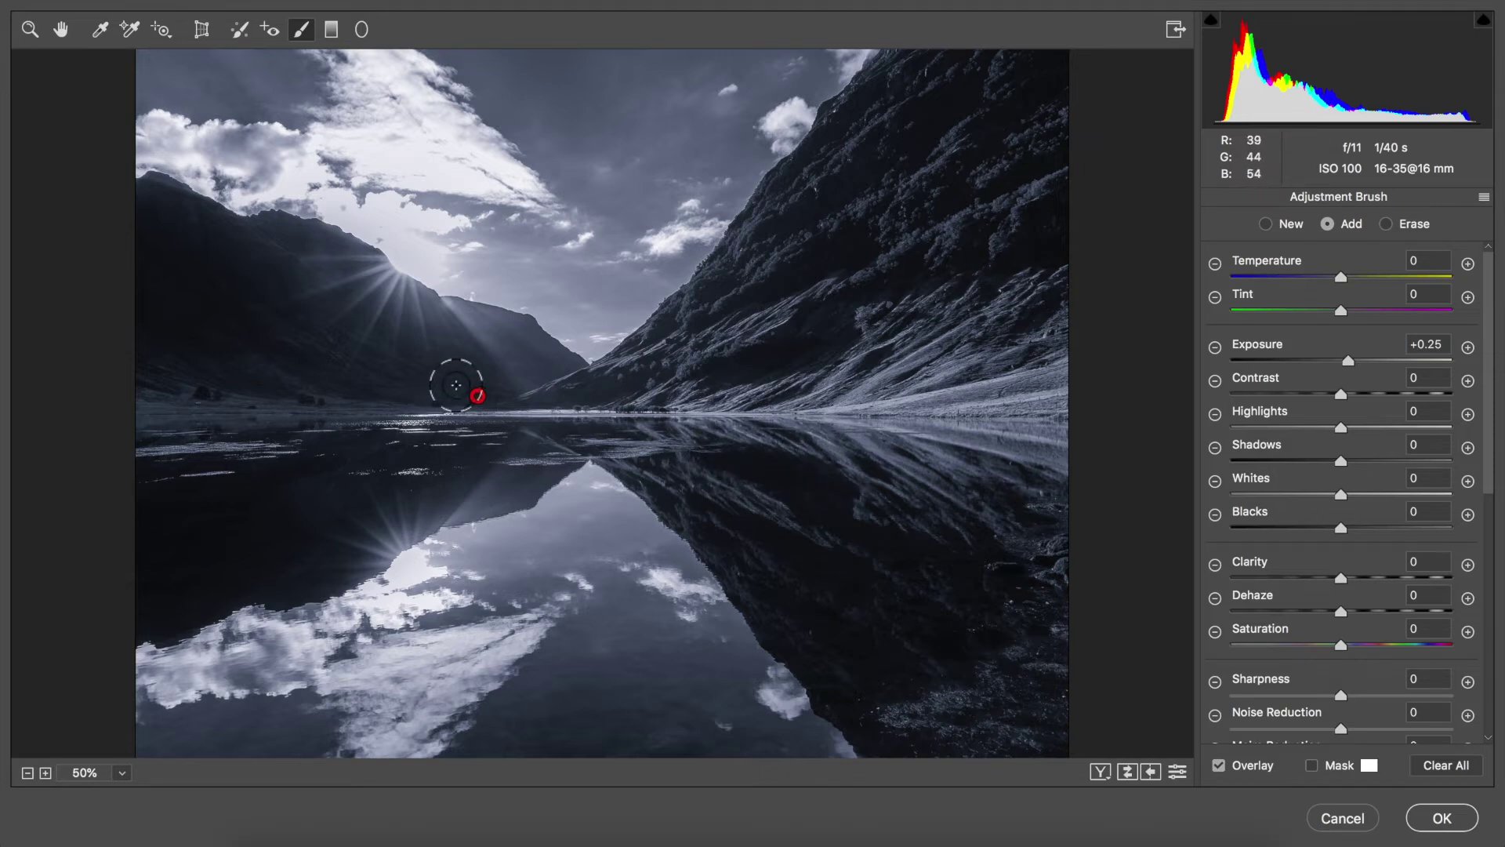
key([)
key([)
key([)
click(1442, 817)
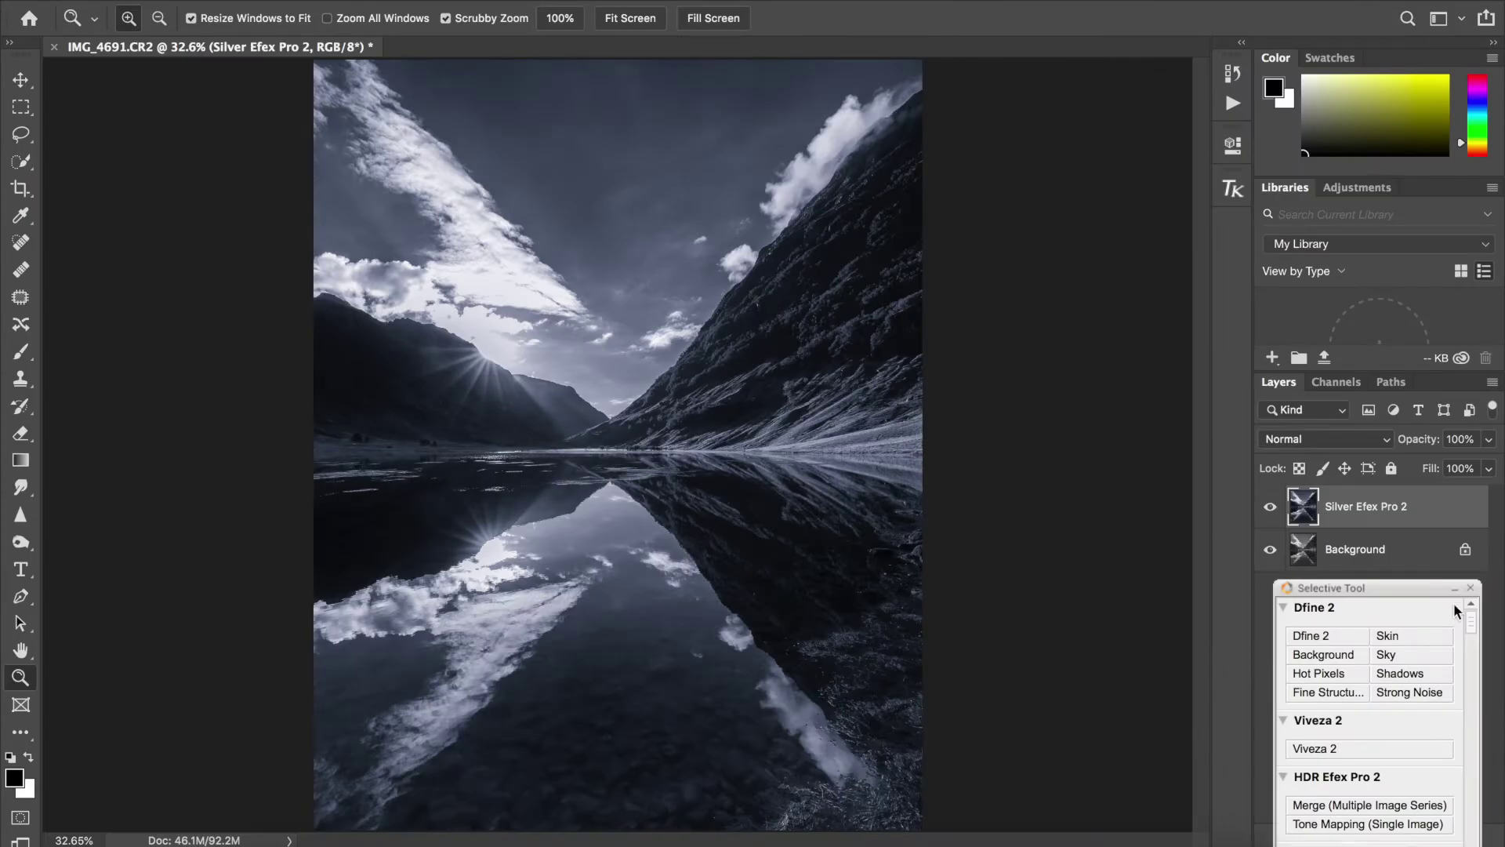
Step: Open the photo in Color Efex Pro 4 with the Tonal Contrast filter and move the preview split line to the photo's left edge
drag(1476, 628, 1461, 765)
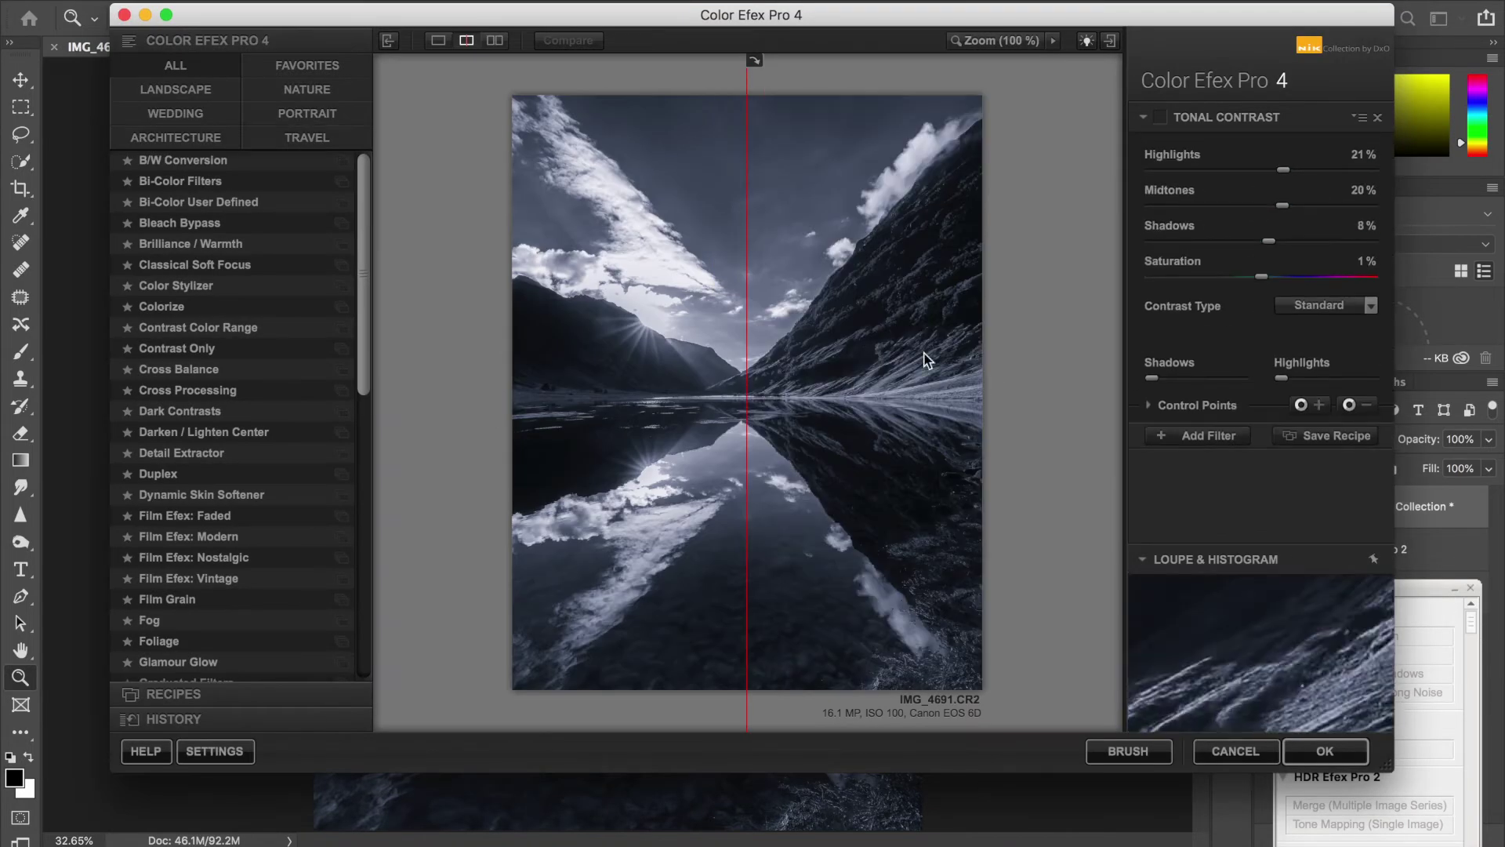
drag(746, 149, 476, 157)
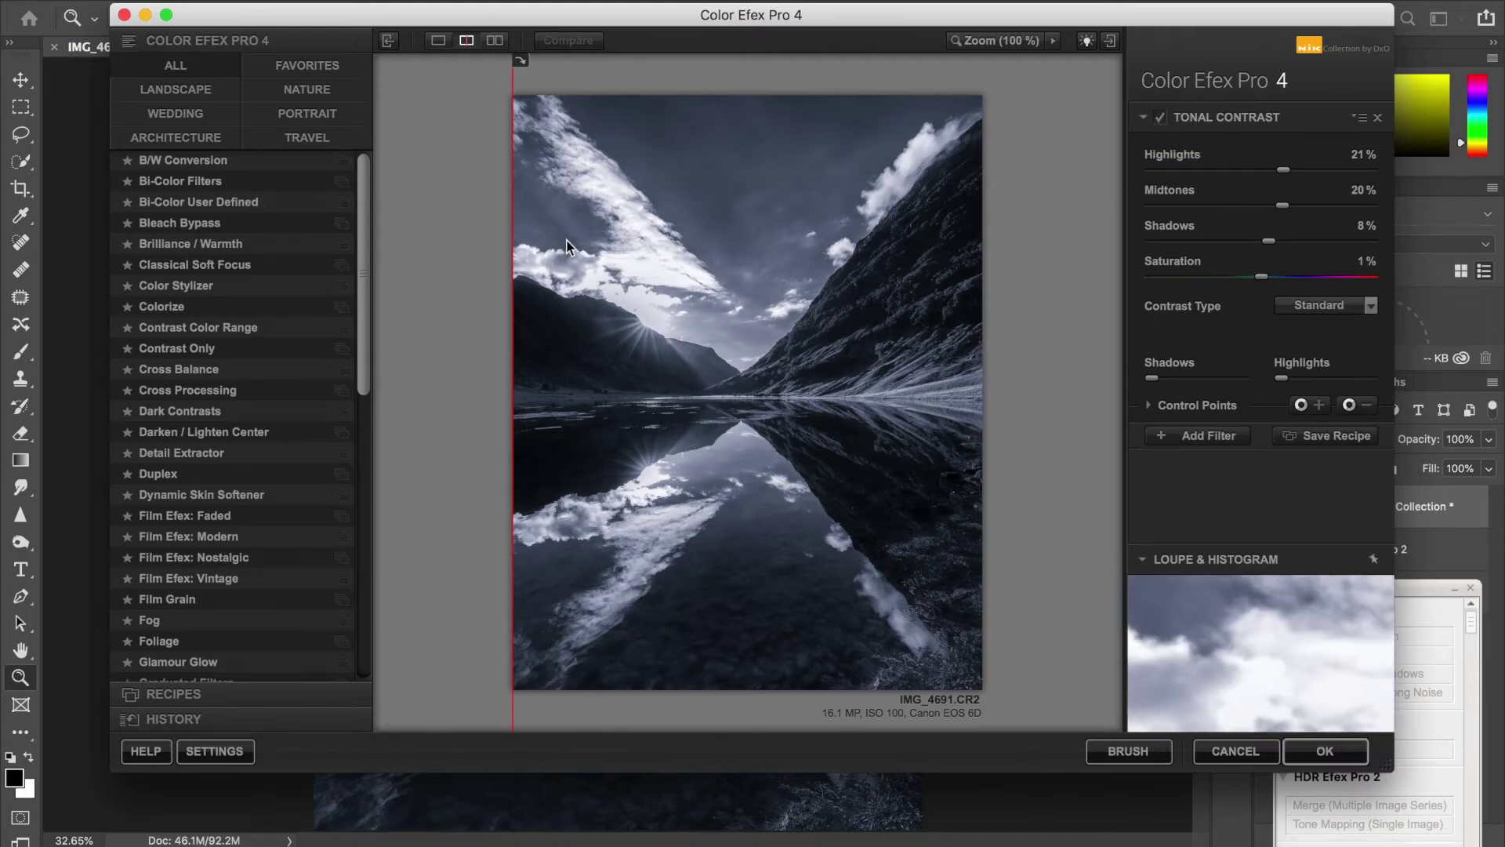
mouse_move(515, 228)
mouse_down()
mouse_move(981, 244)
mouse_move(500, 243)
mouse_up()
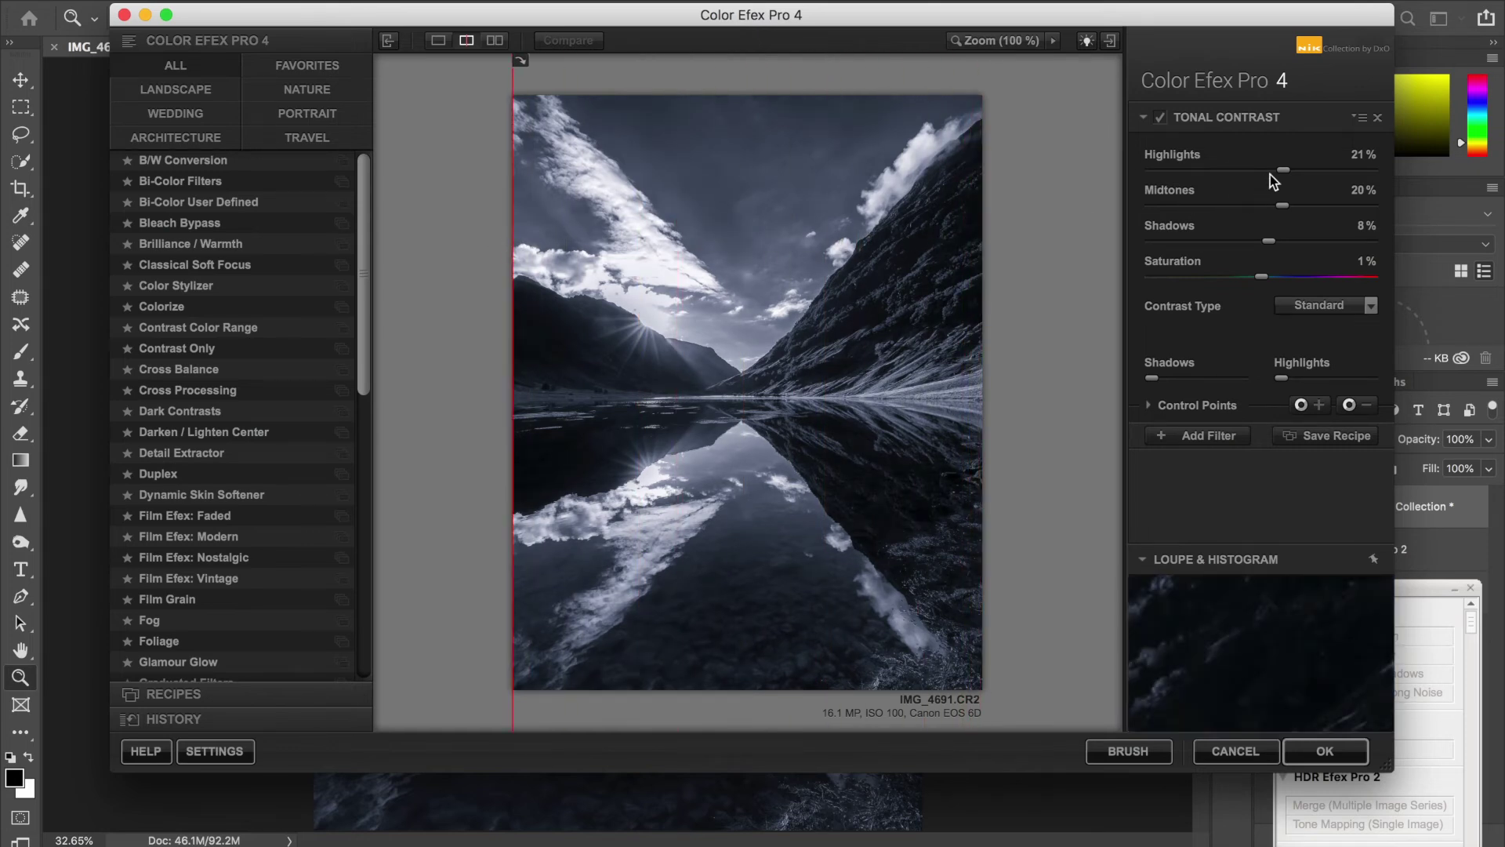
drag(1285, 176, 1272, 207)
Step: Add a Graduated Neutral Density filter with Upper Tonality 1% and Lower Tonality 12%
click(1198, 437)
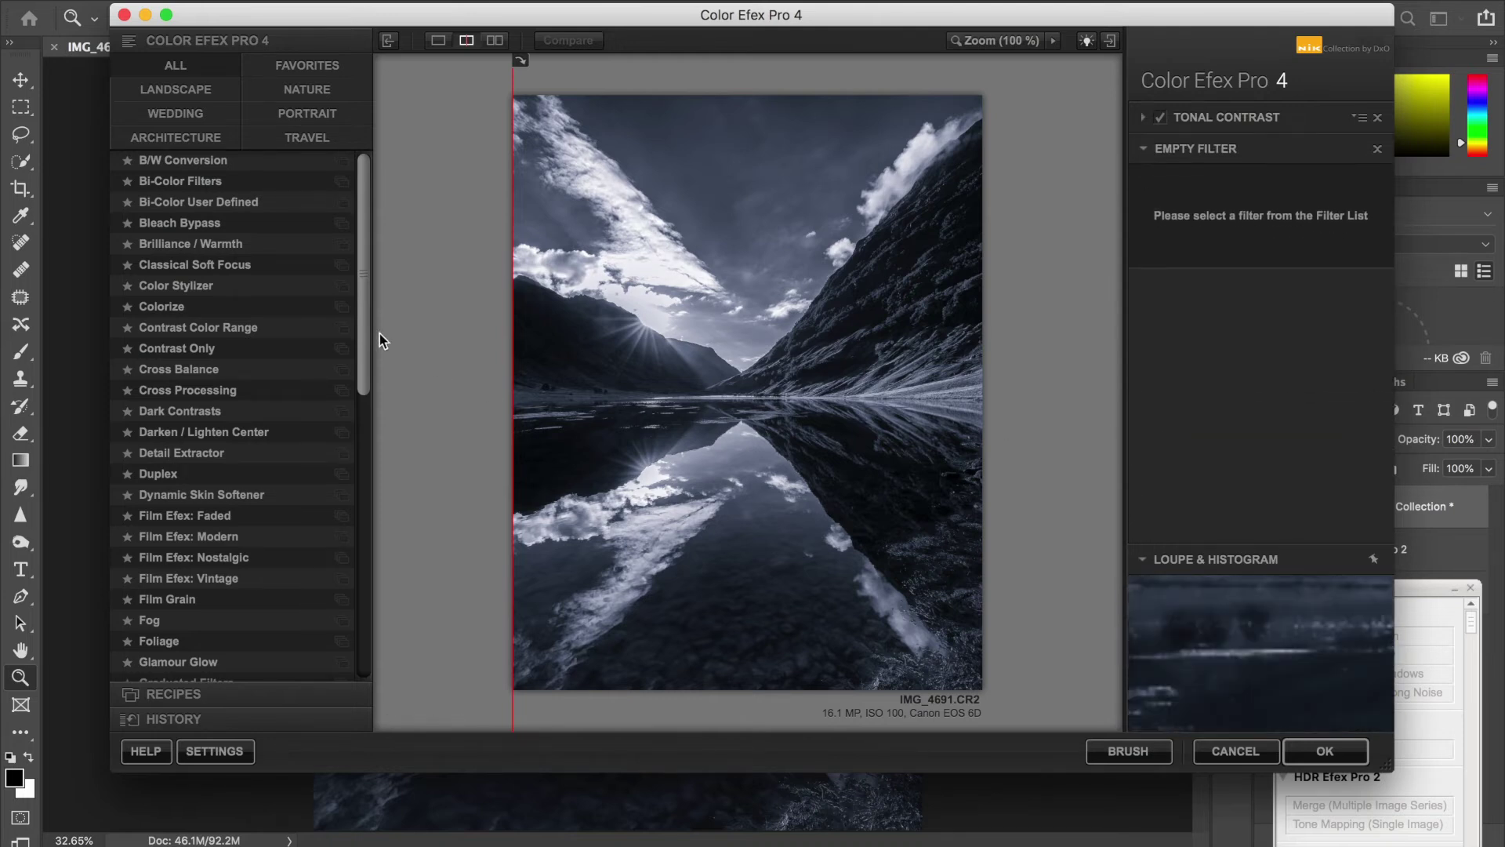
drag(365, 326, 360, 397)
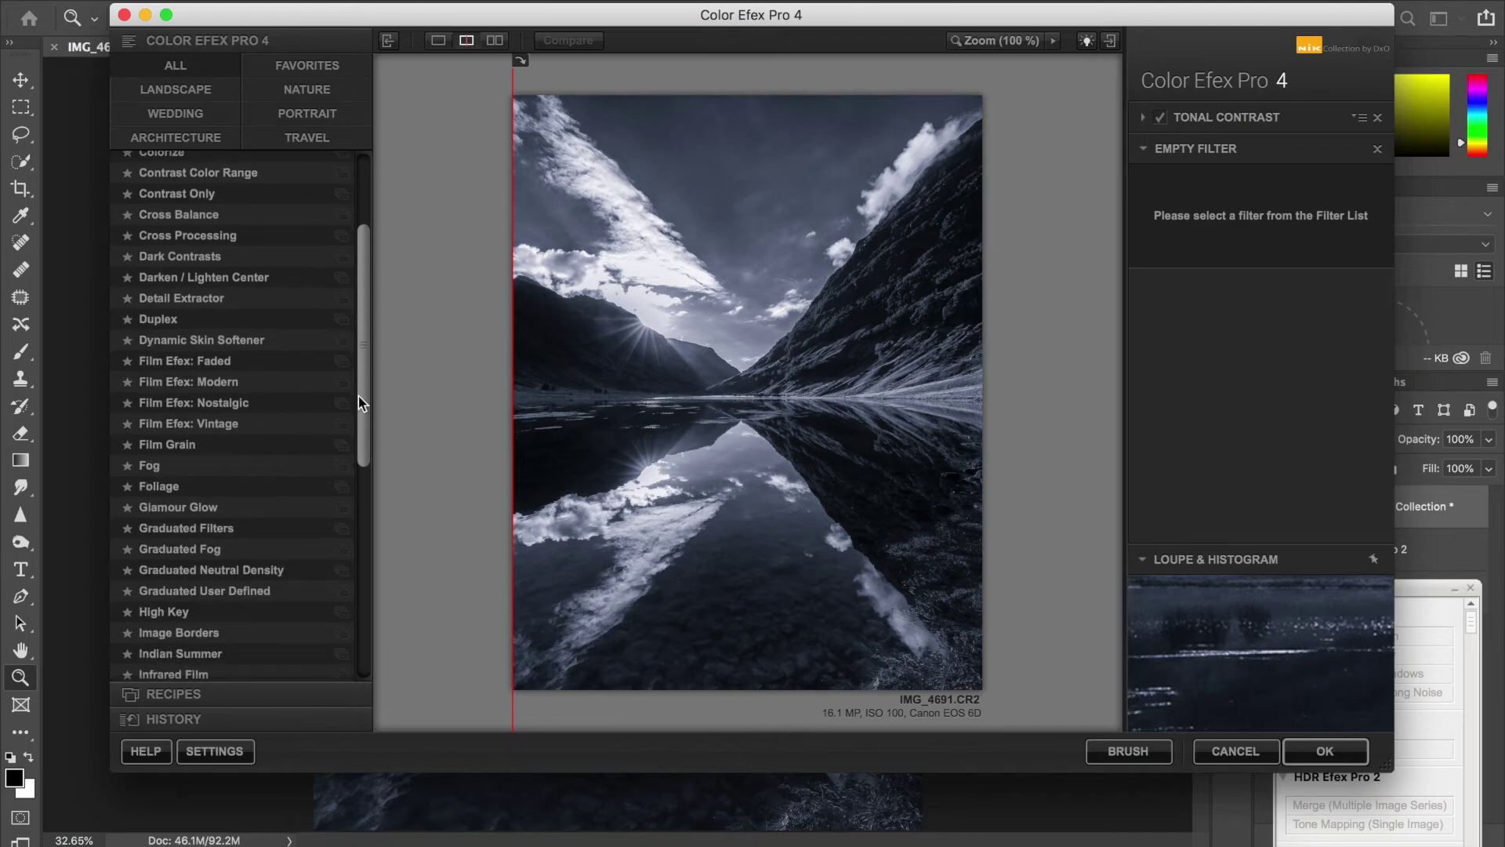
click(241, 572)
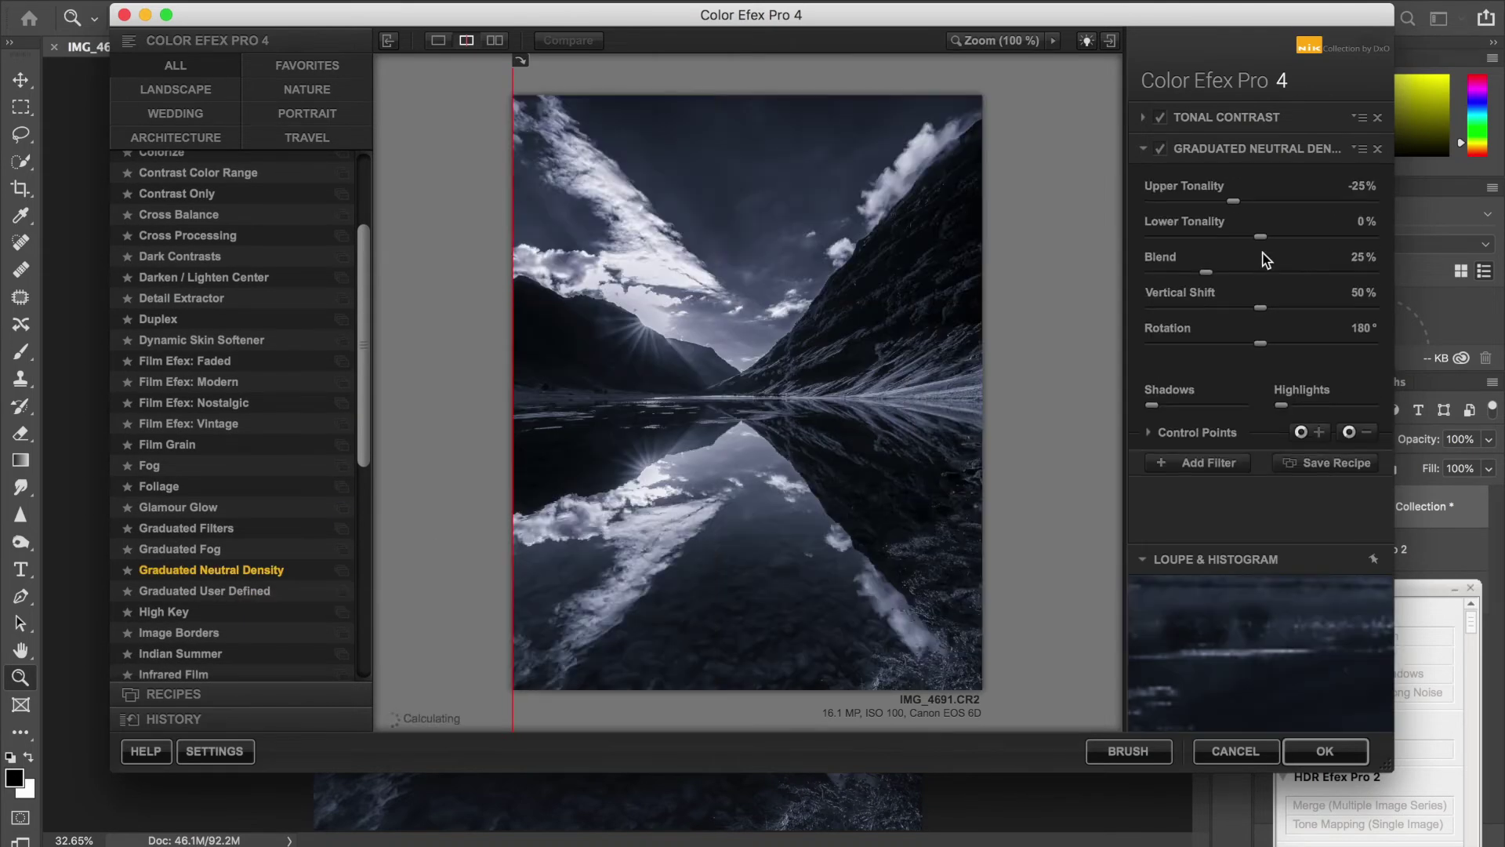
drag(1238, 202, 1266, 204)
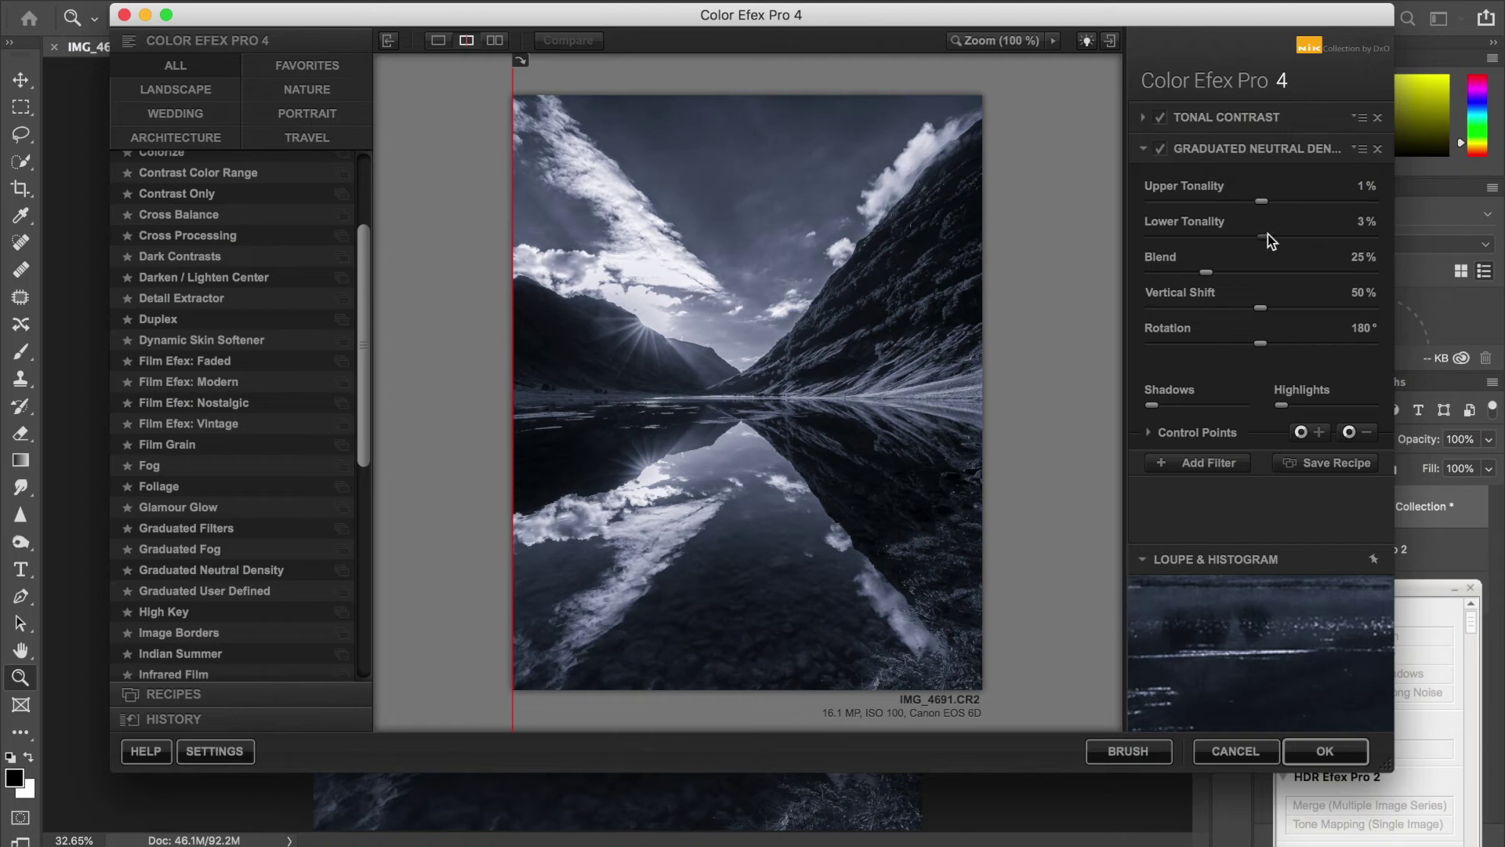
drag(1272, 235, 1275, 235)
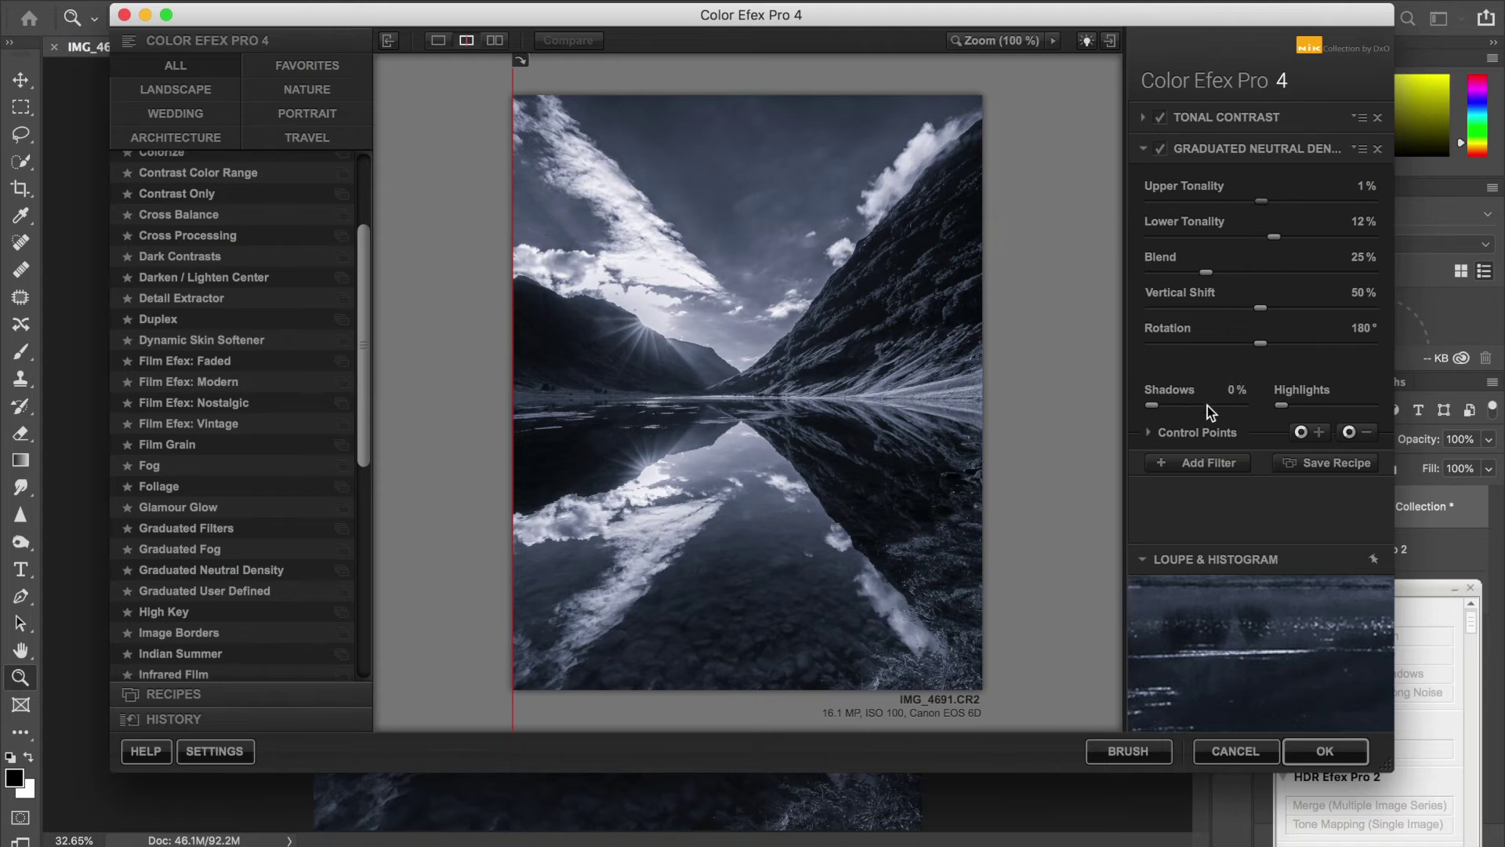
Step: Add a White Neutralizer filter to the Color Efex filter stack
click(1193, 464)
drag(366, 323, 364, 529)
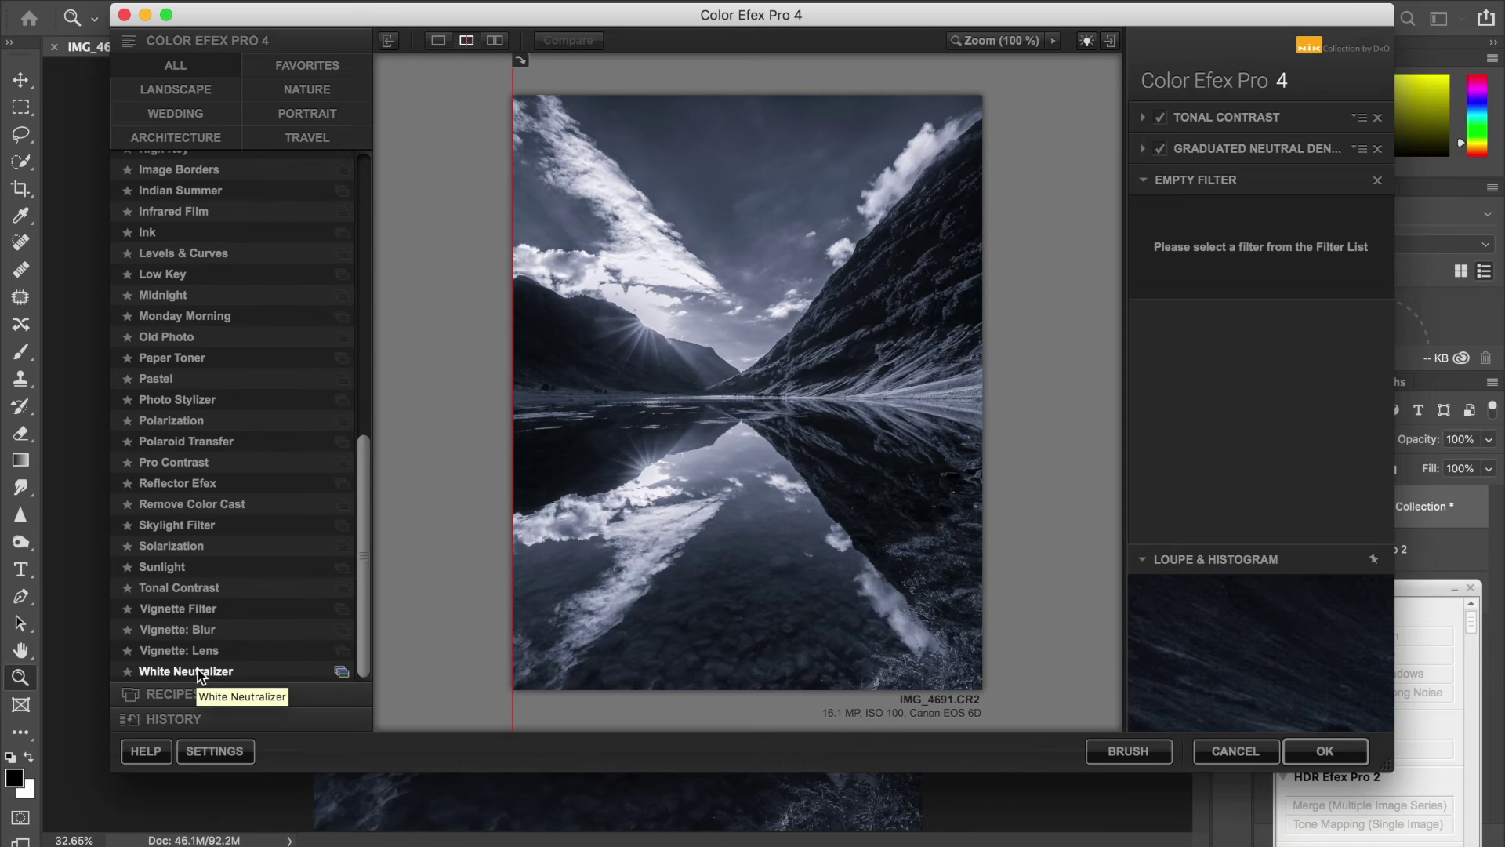
click(265, 671)
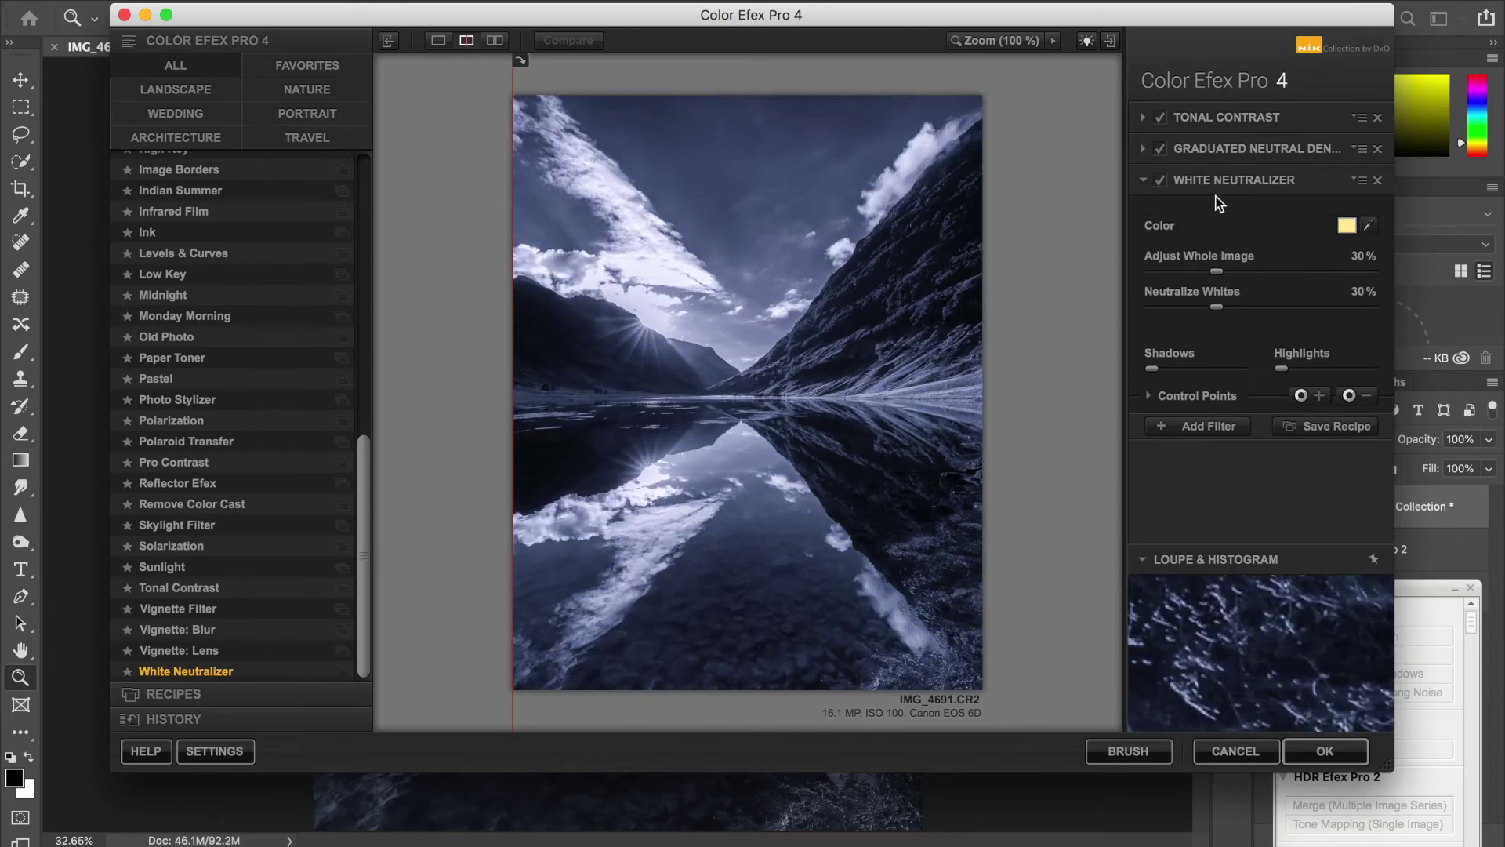
Step: Set the Graduated Neutral Density filter to Lower Tonality 24% and Upper Tonality 5%, and apply the Color Efex filters
click(1144, 149)
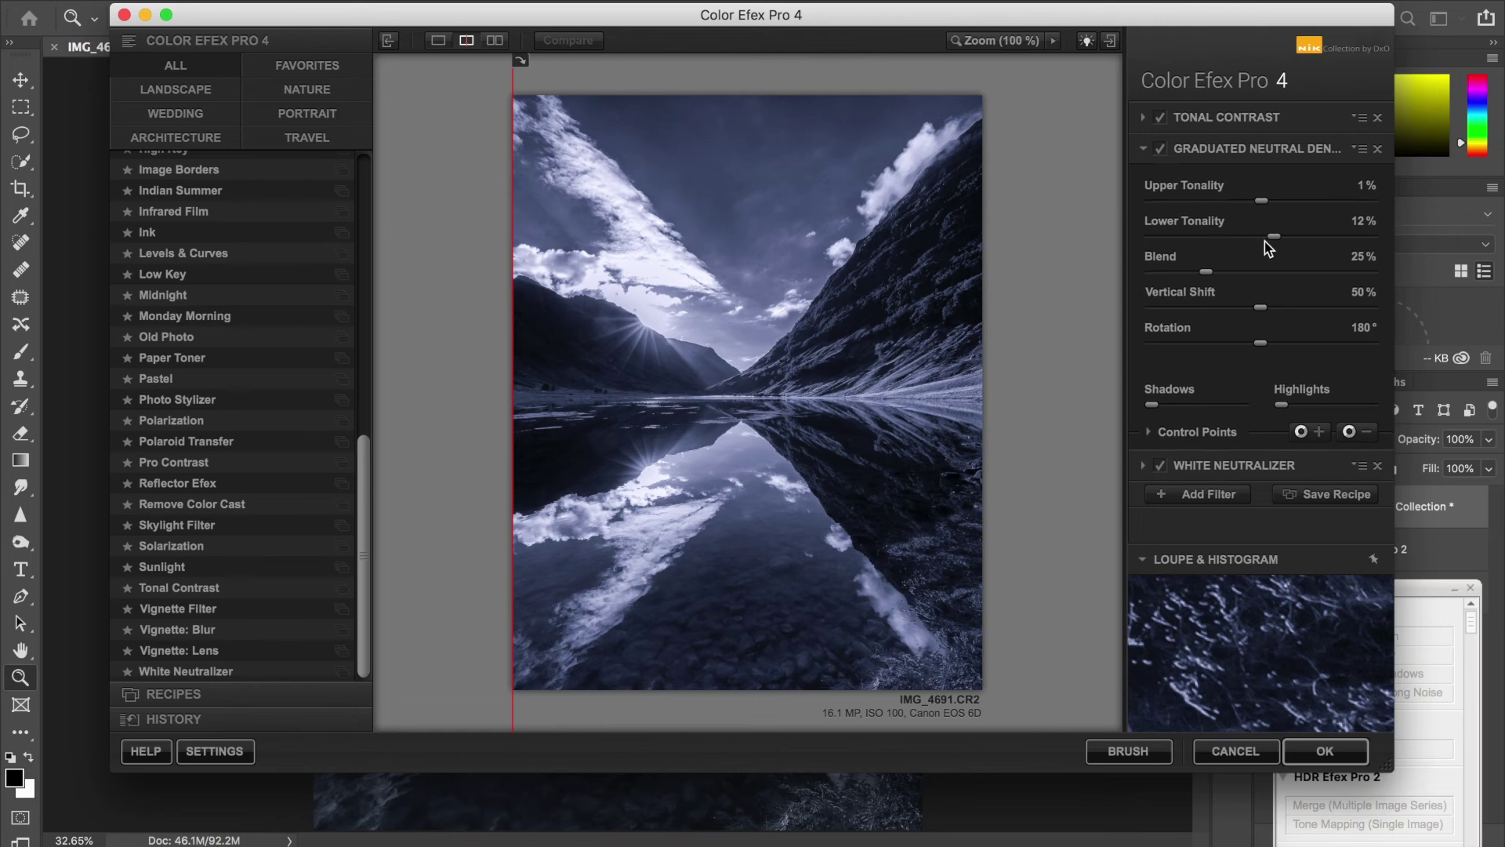
drag(1275, 238, 1286, 237)
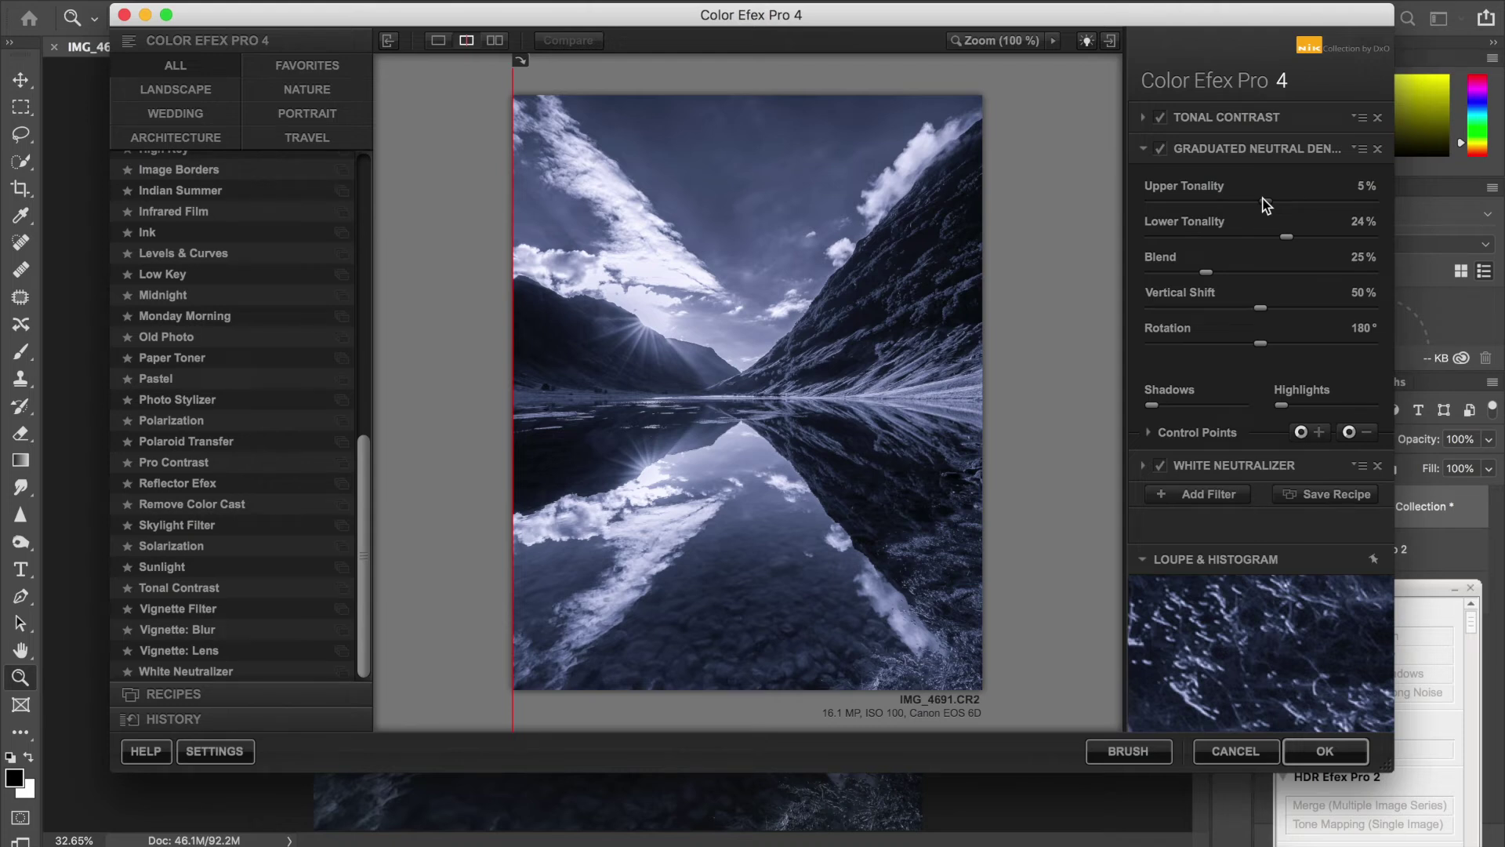
click(1324, 751)
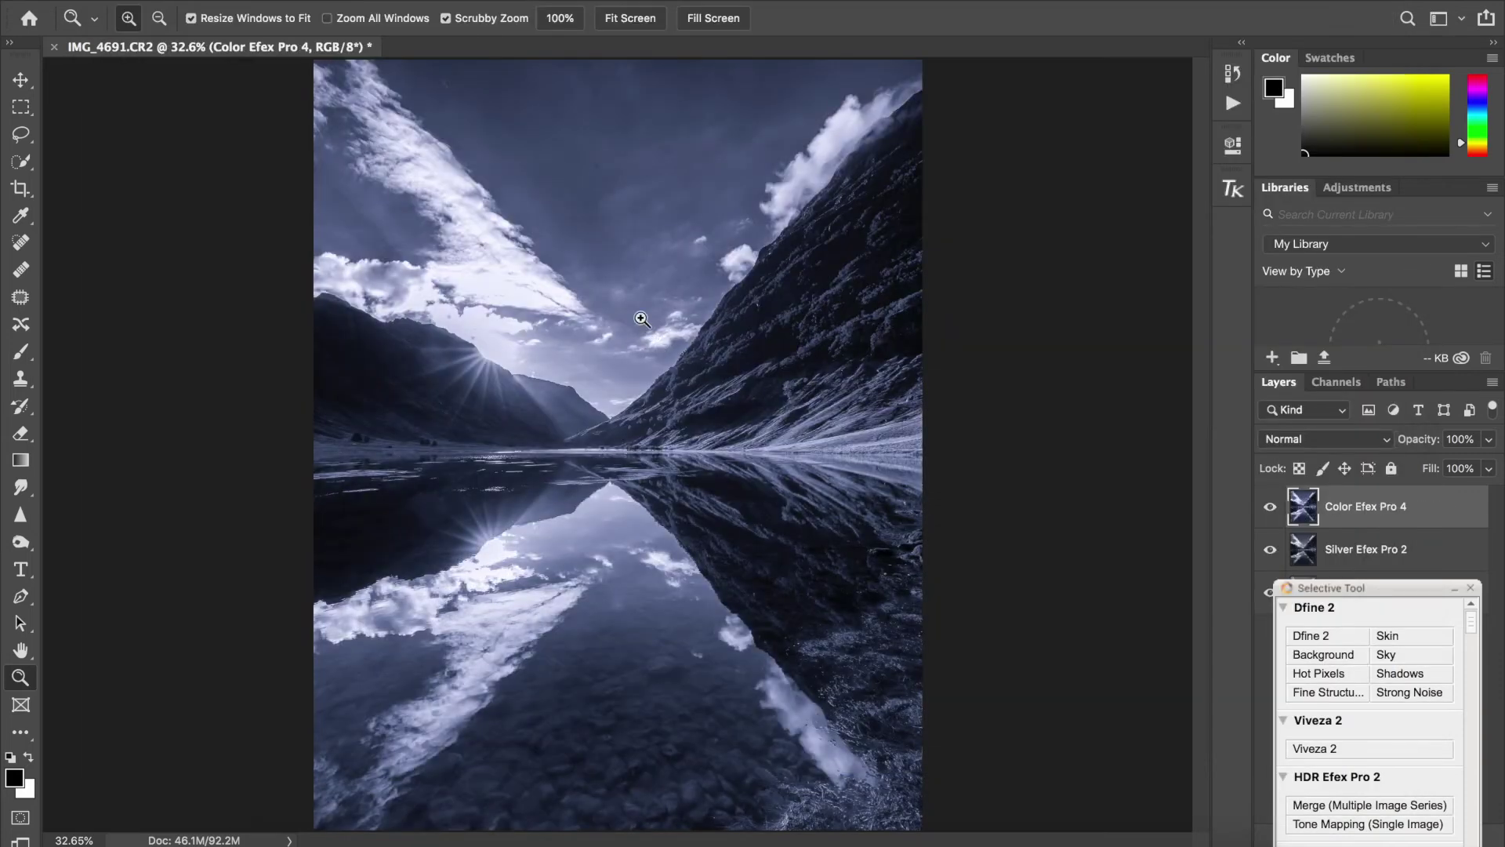
Step: Remove the dust spots in the central sky at 100% zoom with the content-aware Spot Healing Brush
right_click(631, 255)
click(663, 284)
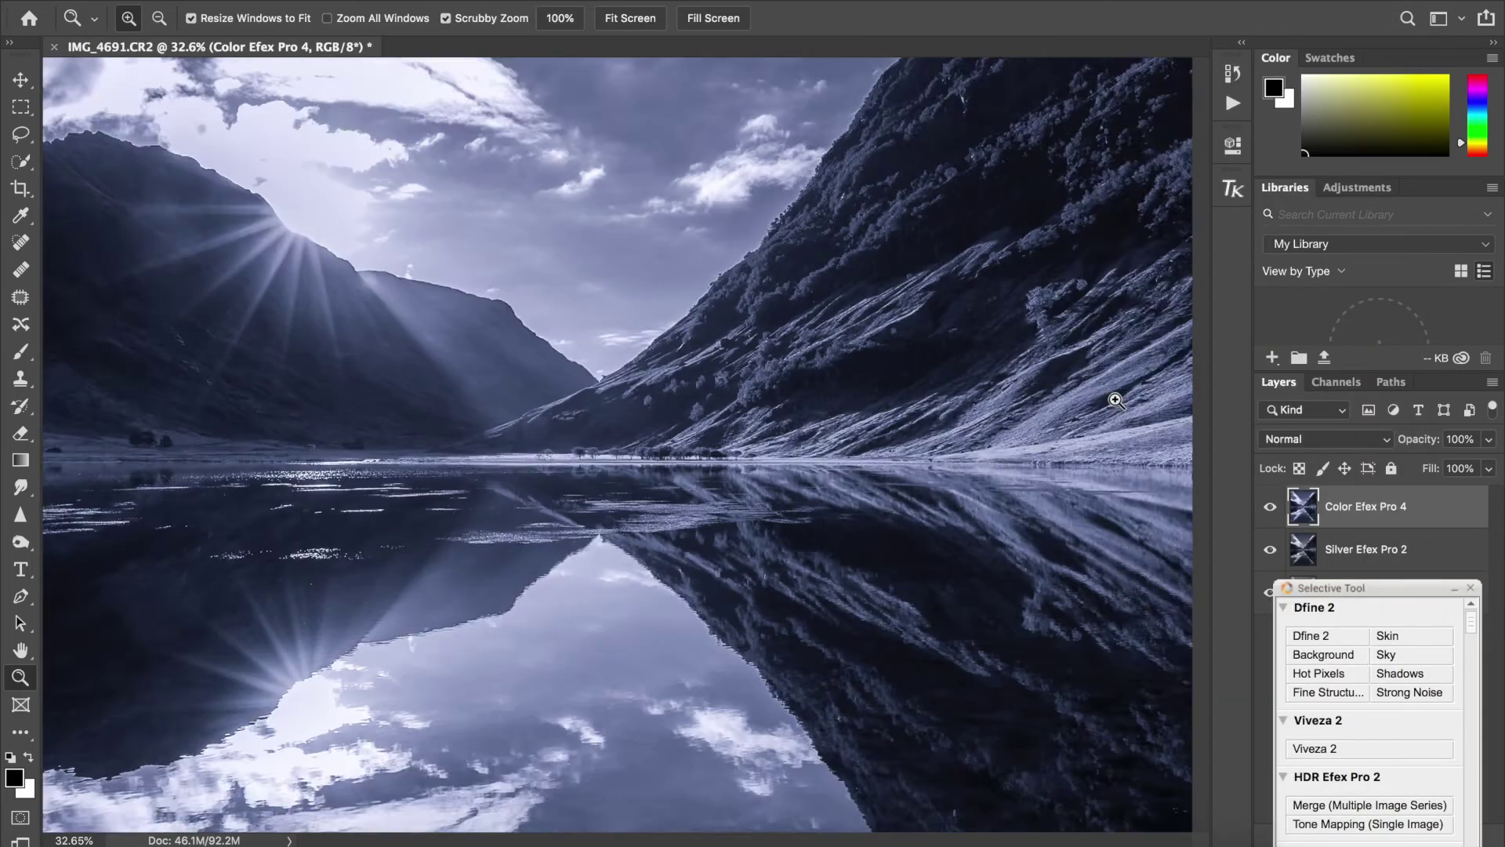
scroll(1184, 439, up, 2)
scroll(1189, 397, up, 10)
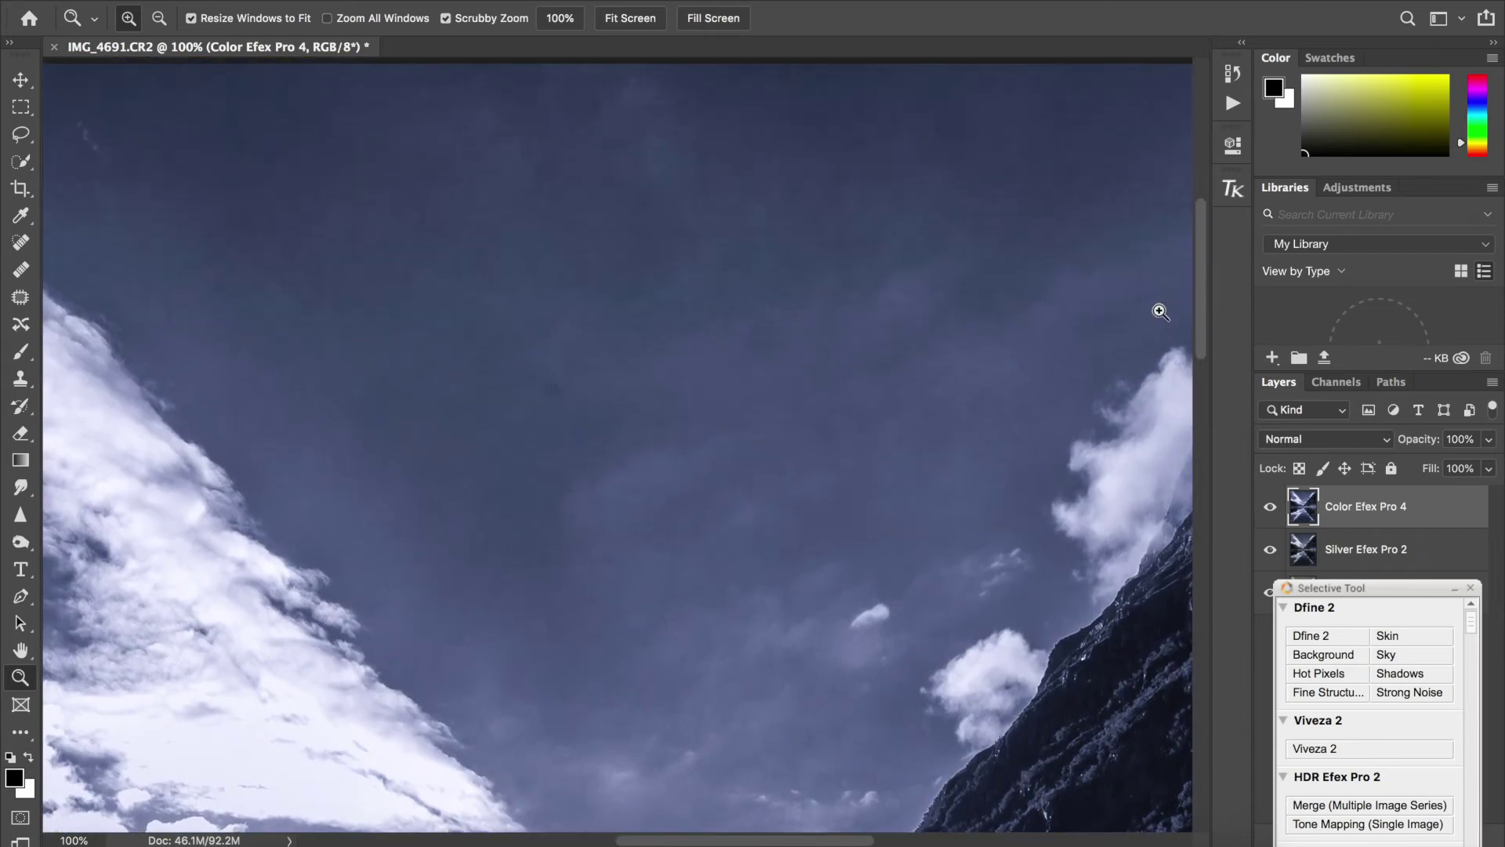
click(29, 242)
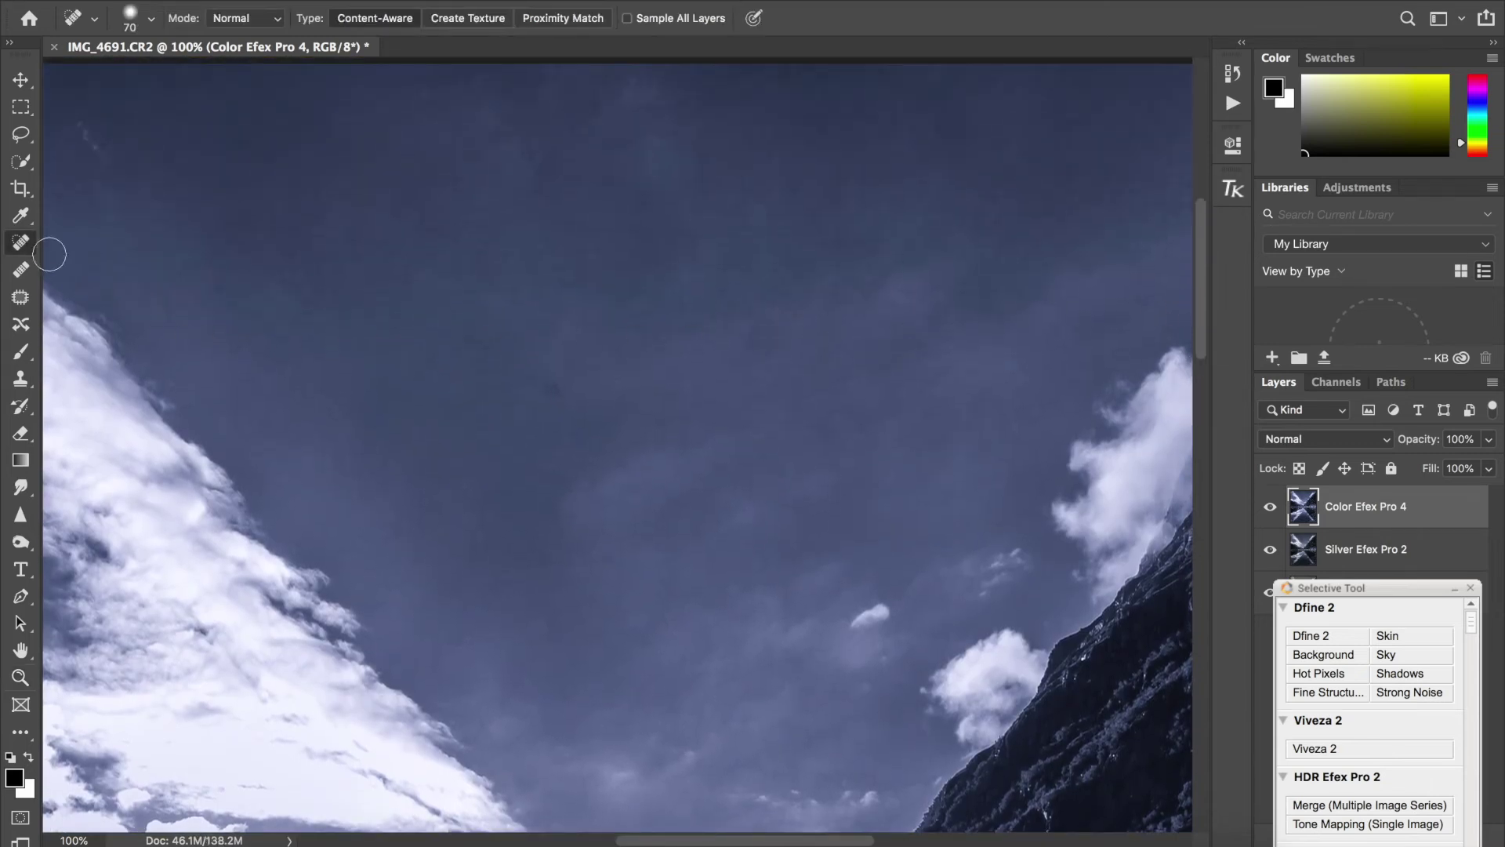
click(554, 389)
click(878, 157)
scroll(1202, 276, up, 3)
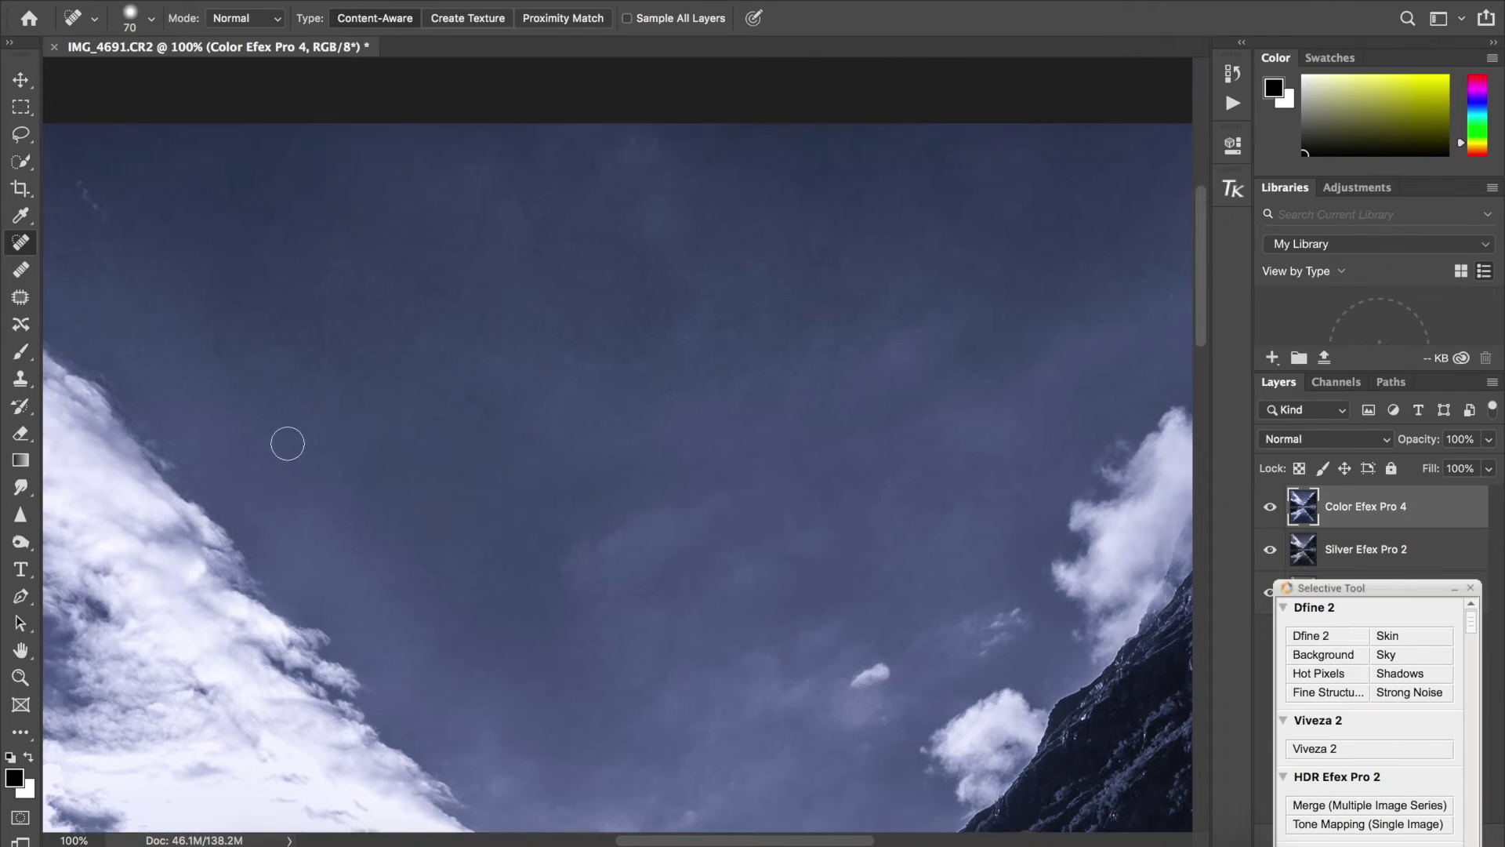
click(220, 345)
Step: Remove the spots in the dark sky between the left edge of the photo and the diagonal cloud band
scroll(745, 843, left, 1)
drag(655, 836, 638, 830)
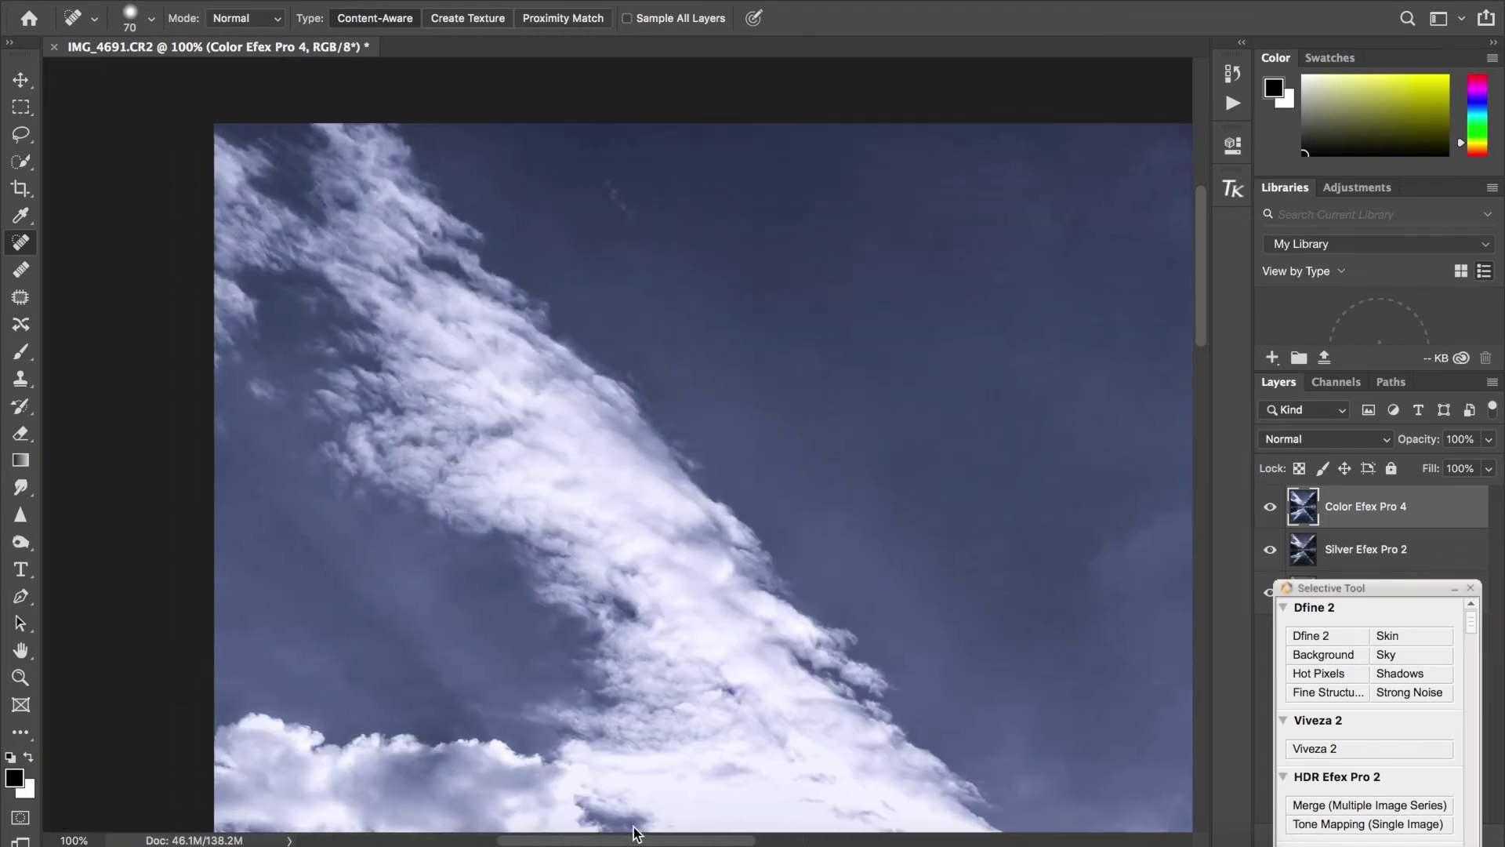
click(354, 674)
click(295, 541)
Step: Check the rest of the photo for spots, heal those in the dark water beside the cloud reflection, and fit the photo on screen
drag(651, 838, 879, 842)
scroll(620, 478, left, 5)
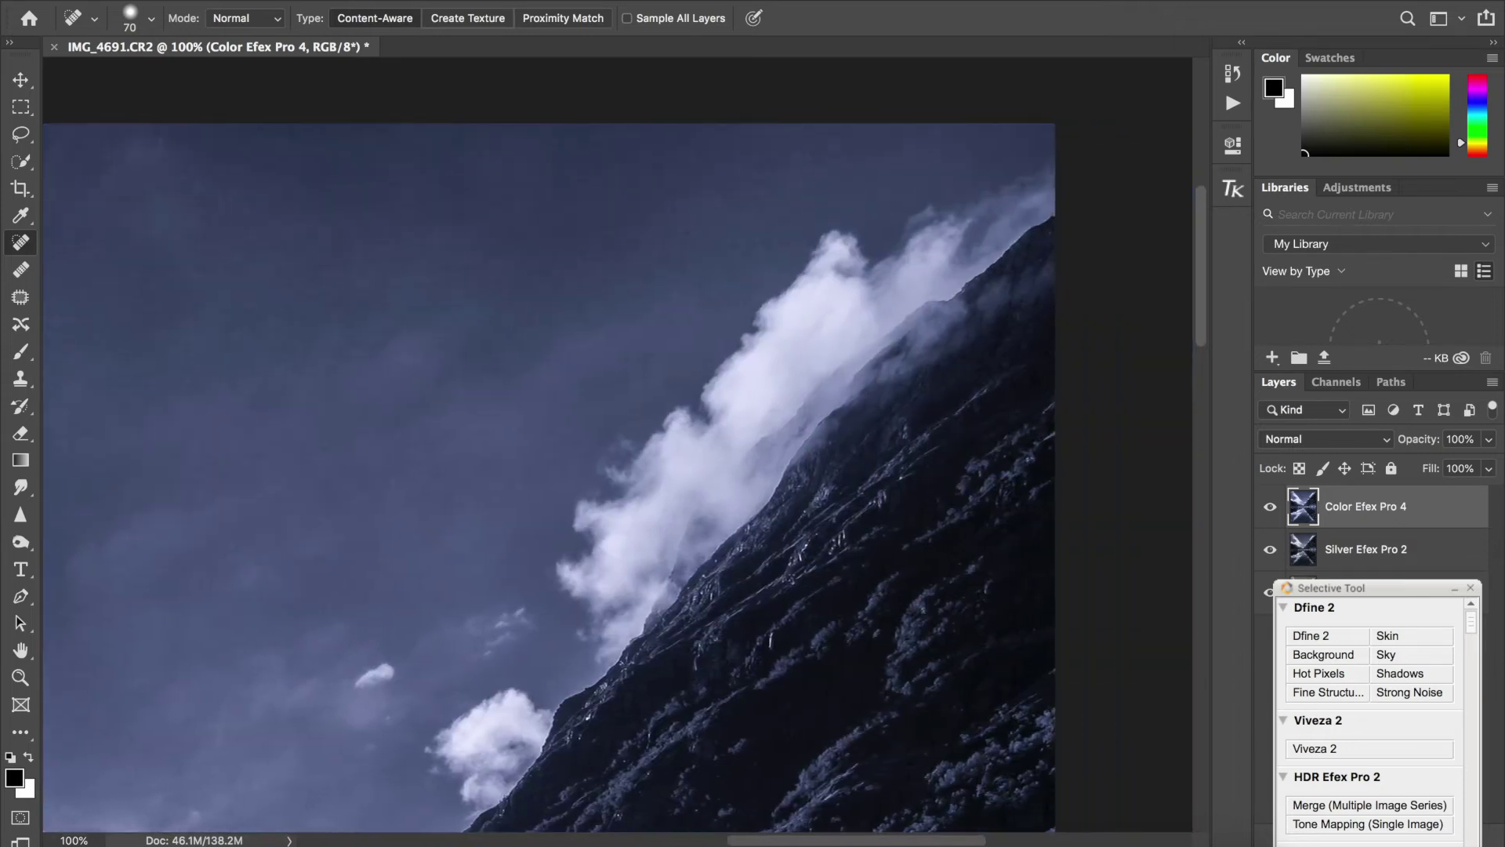
drag(1195, 314, 1205, 397)
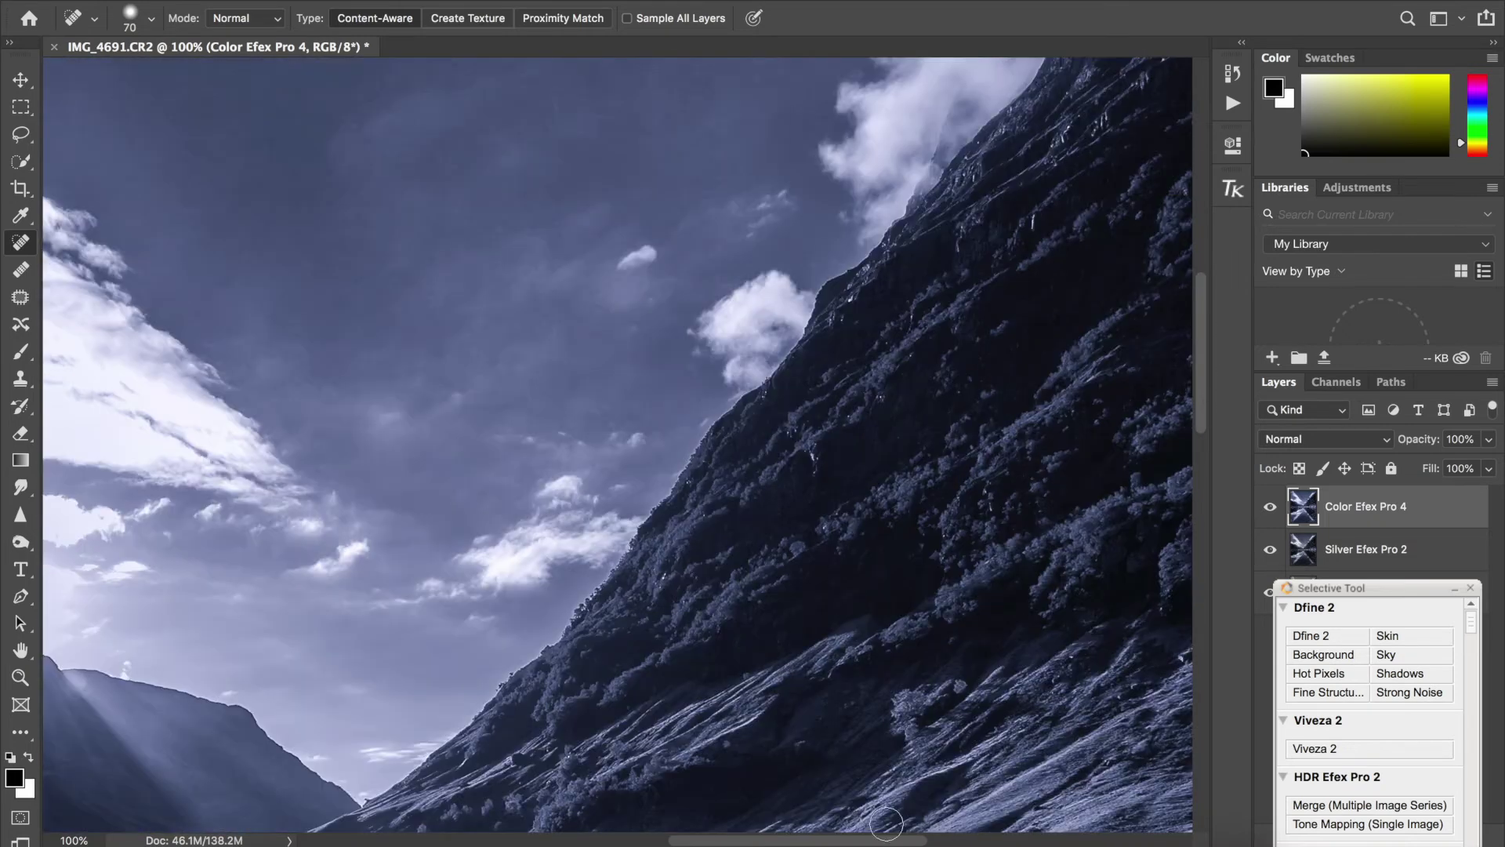
drag(876, 840, 719, 828)
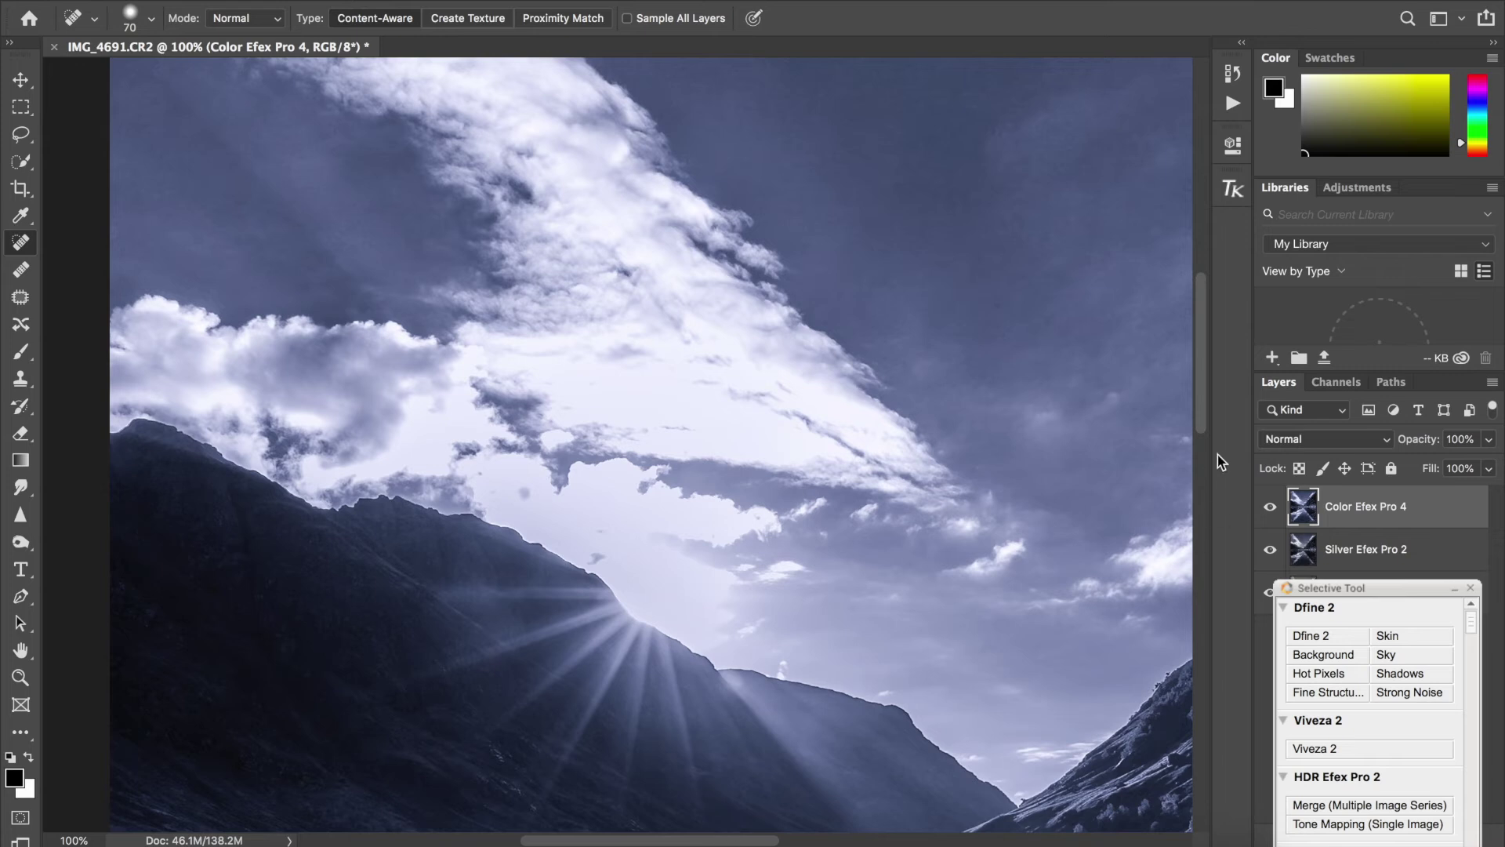
drag(1205, 425, 1196, 694)
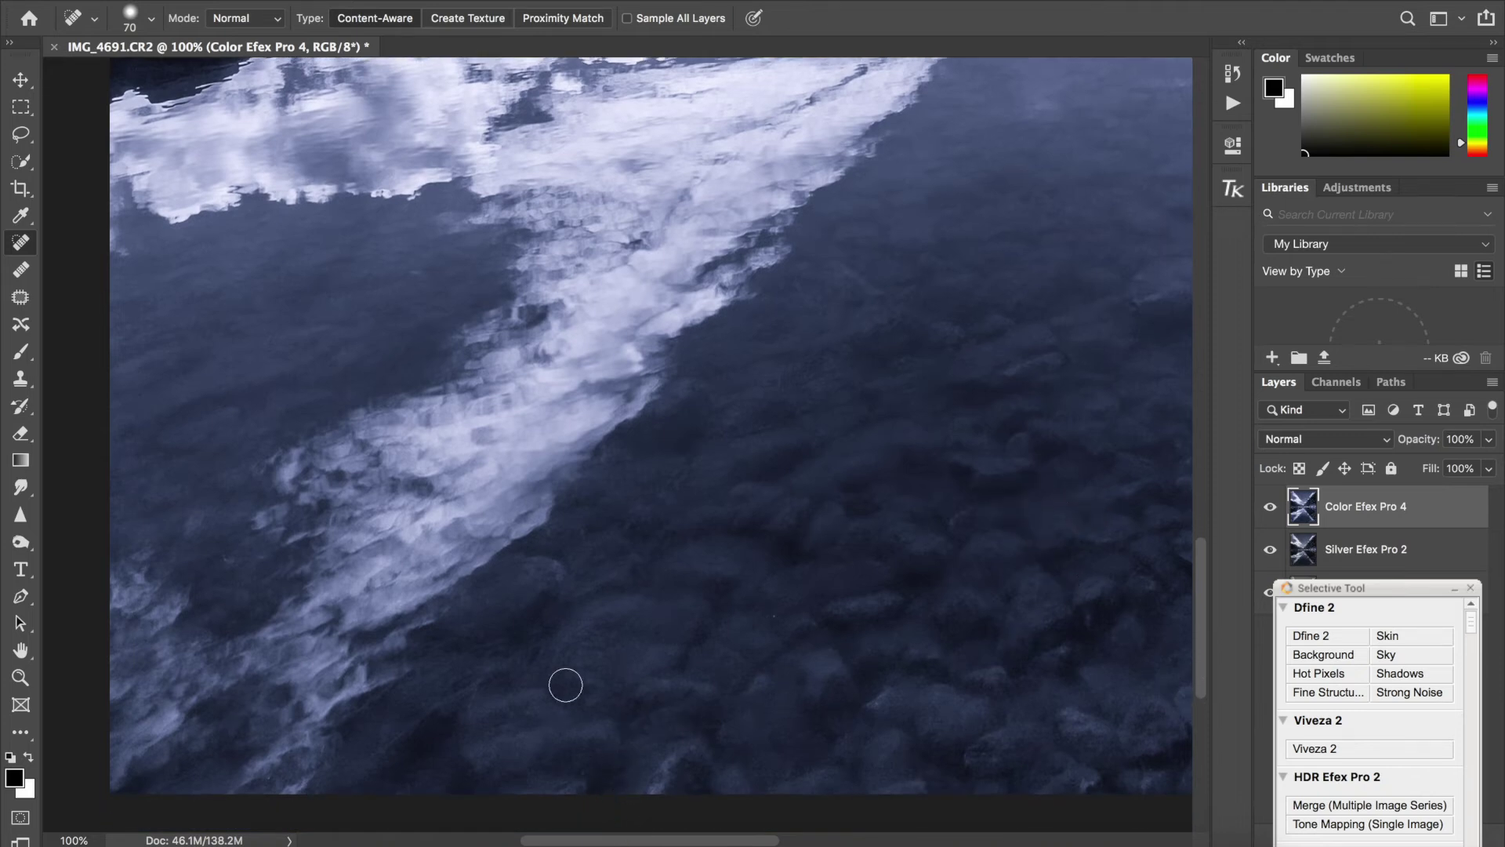
click(532, 653)
click(635, 570)
drag(703, 840, 781, 840)
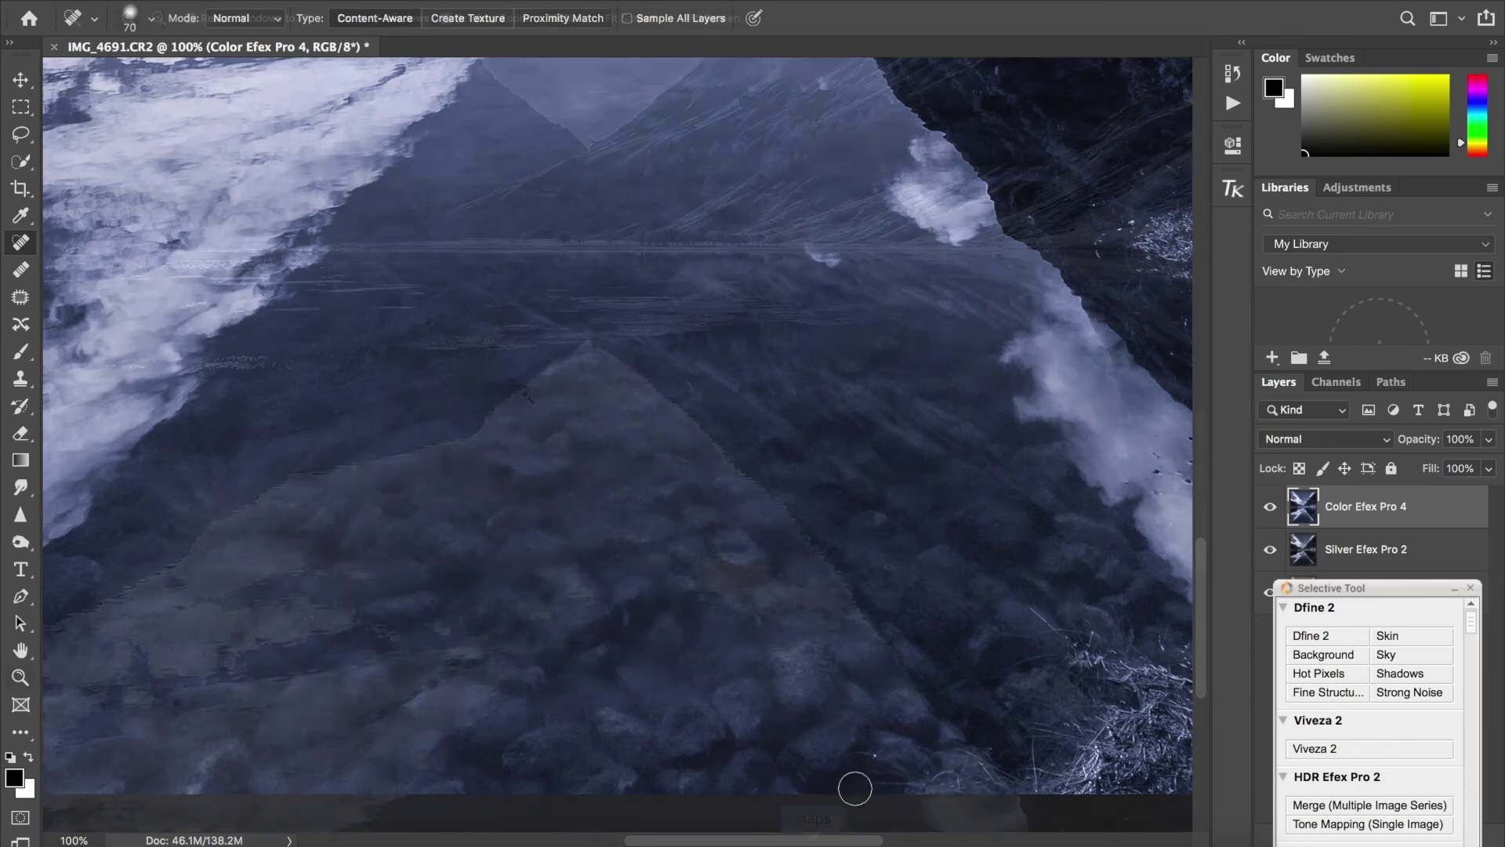
right_click(529, 392)
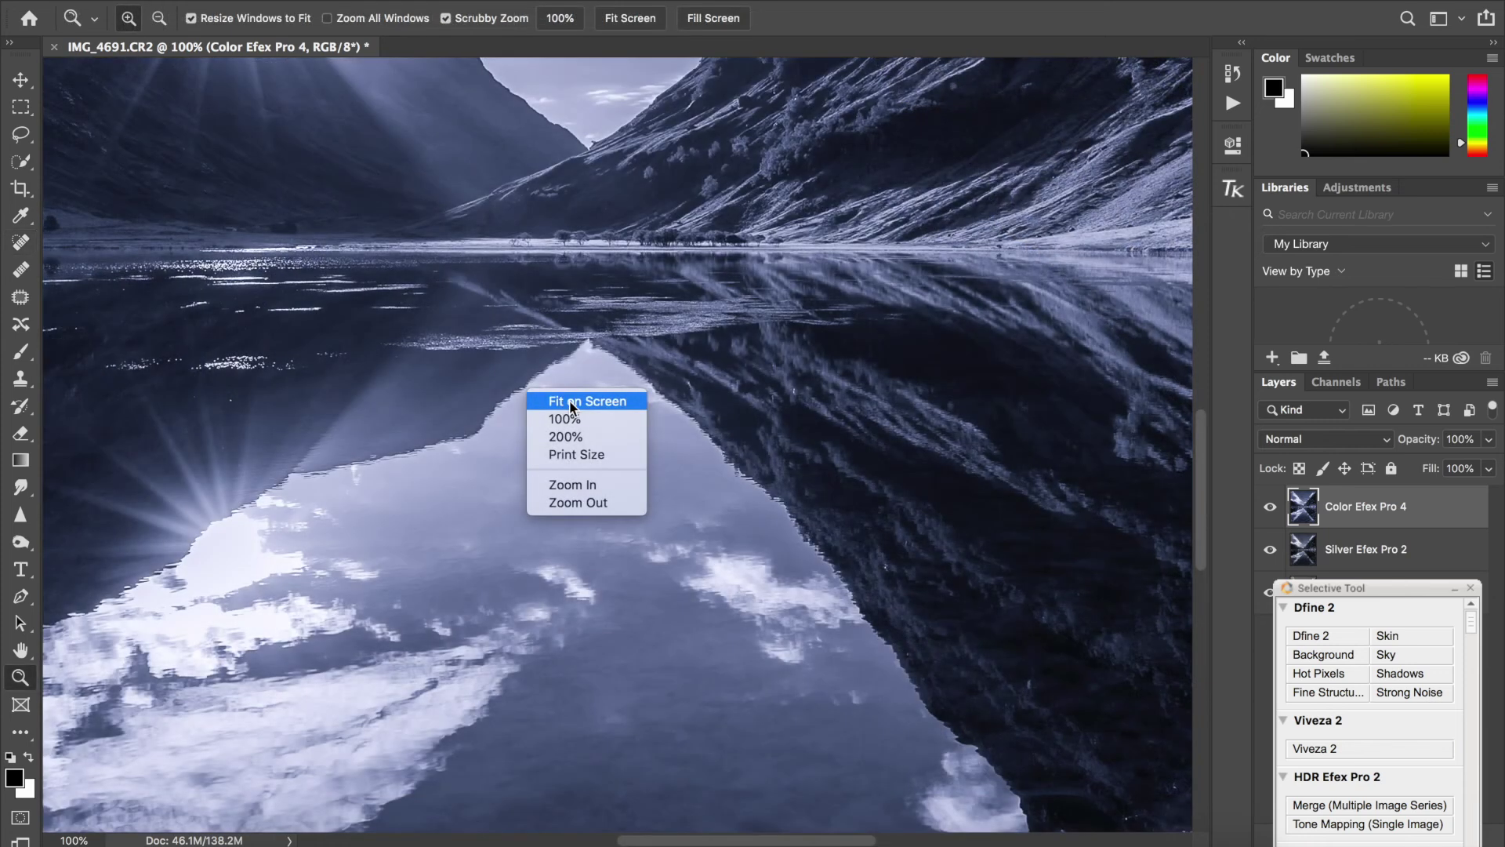
click(580, 401)
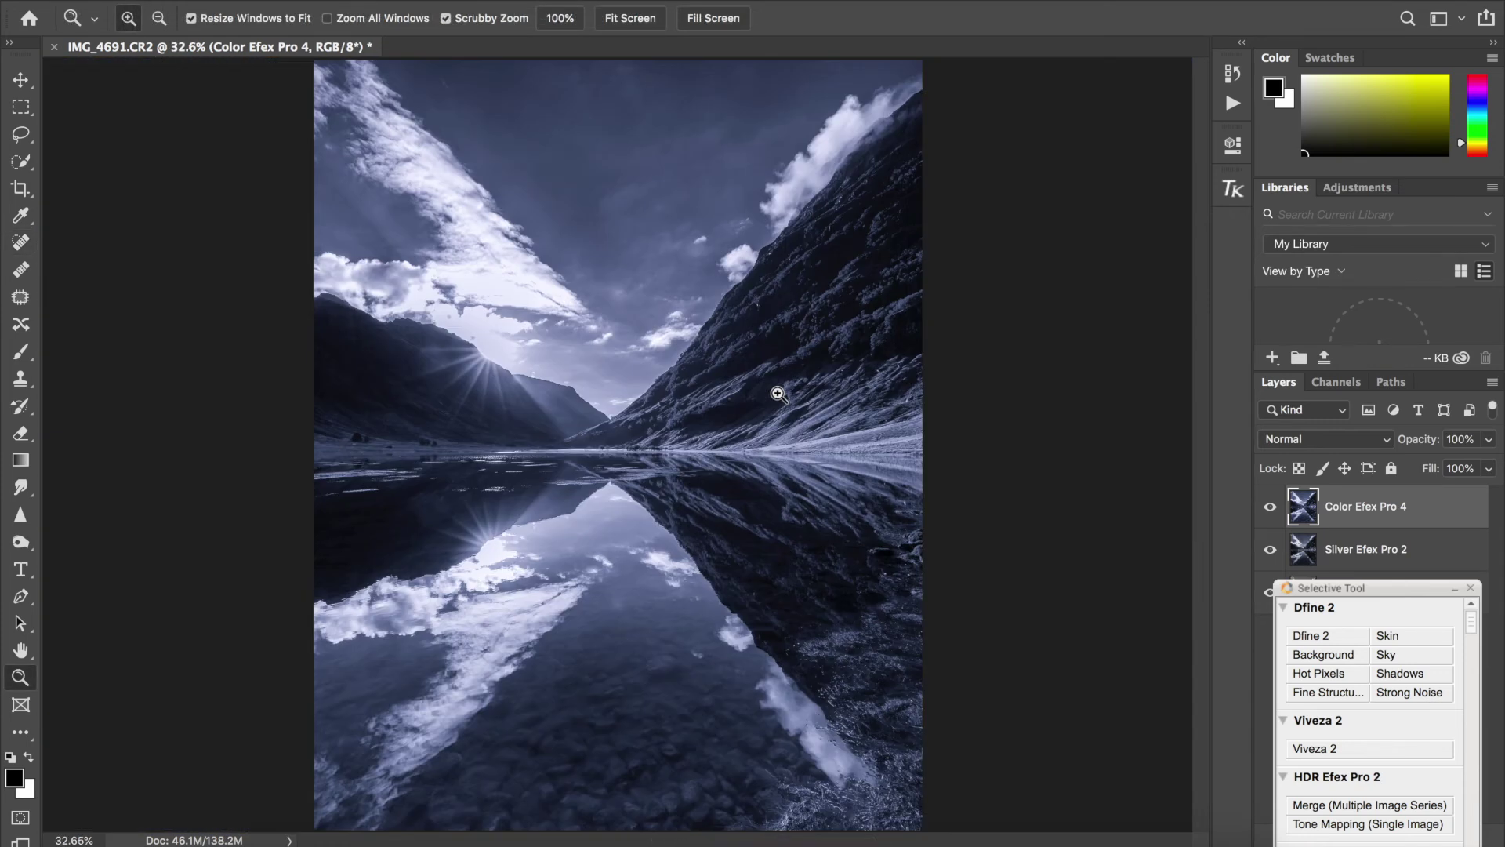
Step: Select the sky with Quick Selection and refine its edge with Smooth 19, Feather 10.1 px and Shift Edge -15%
click(22, 162)
mouse_move(389, 77)
mouse_down()
mouse_move(506, 182)
mouse_move(671, 209)
mouse_move(624, 247)
mouse_move(596, 329)
mouse_move(411, 248)
mouse_move(564, 329)
mouse_move(674, 322)
mouse_move(706, 220)
mouse_move(642, 124)
mouse_up()
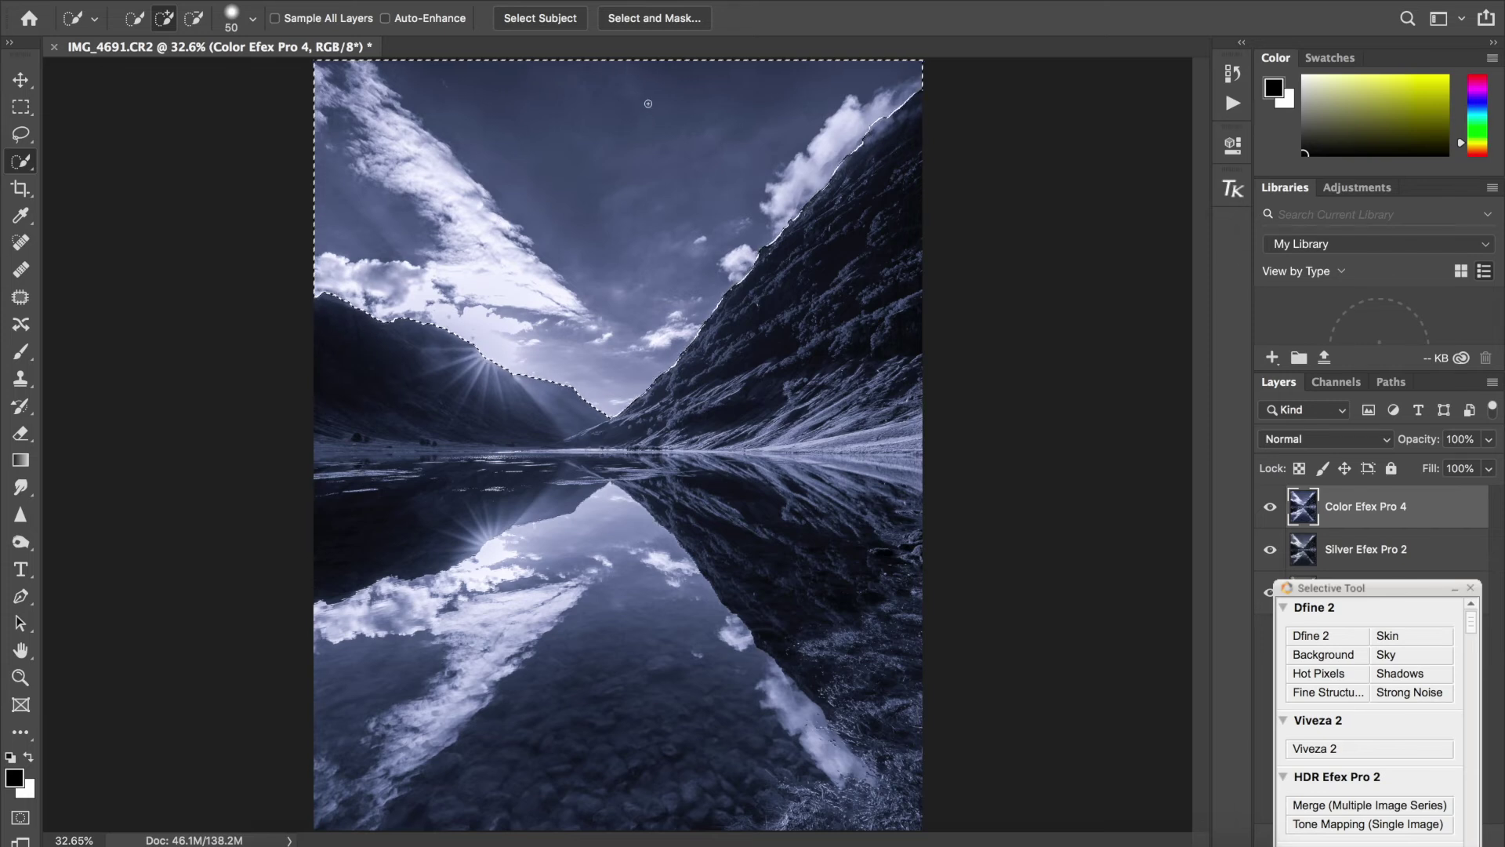
click(649, 22)
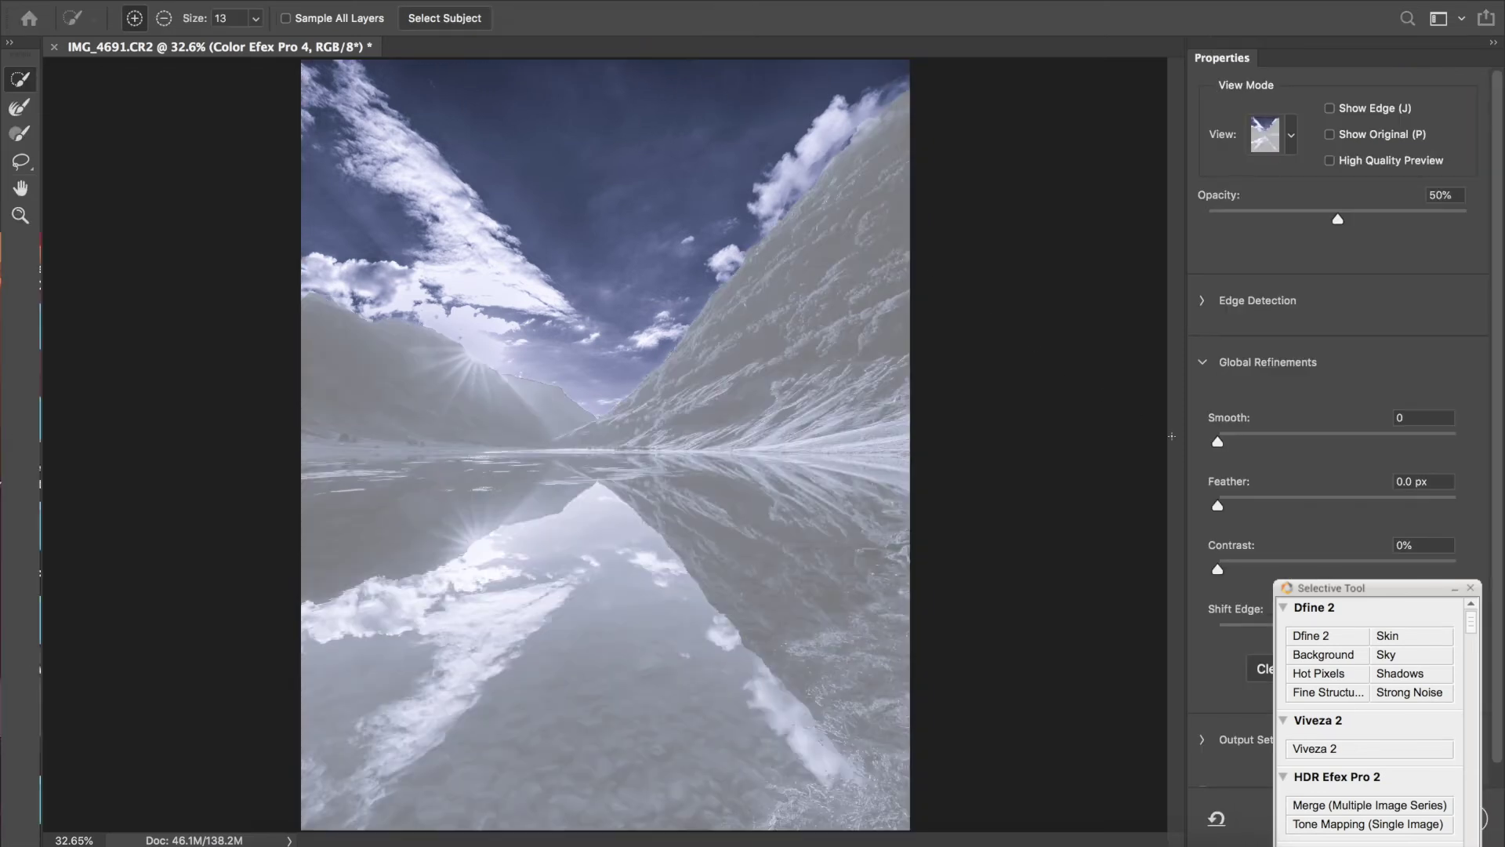
drag(1219, 442, 1264, 444)
drag(1216, 505, 1317, 505)
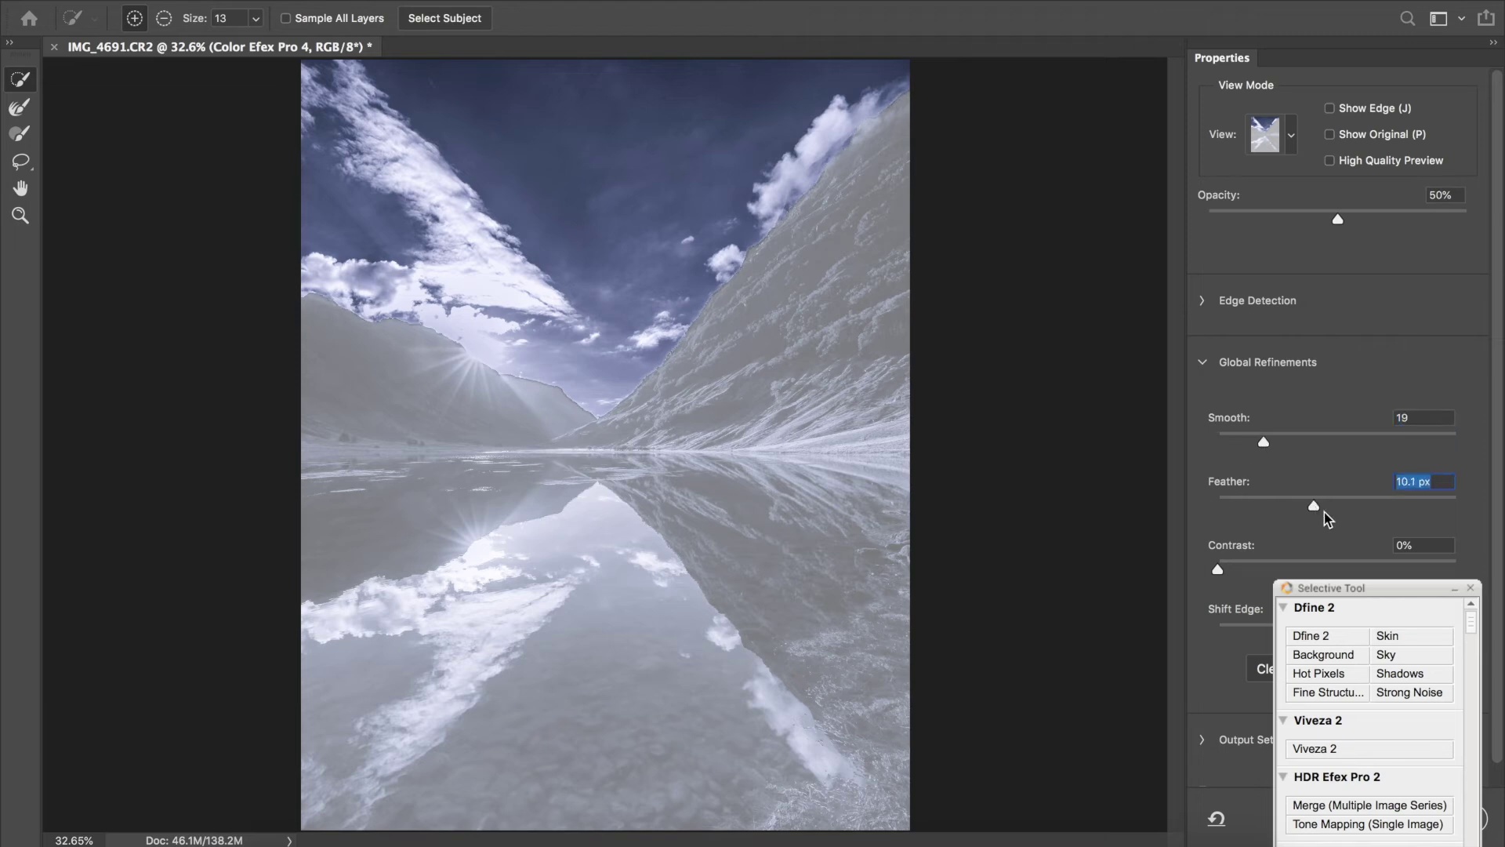
drag(1395, 586, 1092, 540)
drag(1338, 635, 1341, 635)
click(1310, 626)
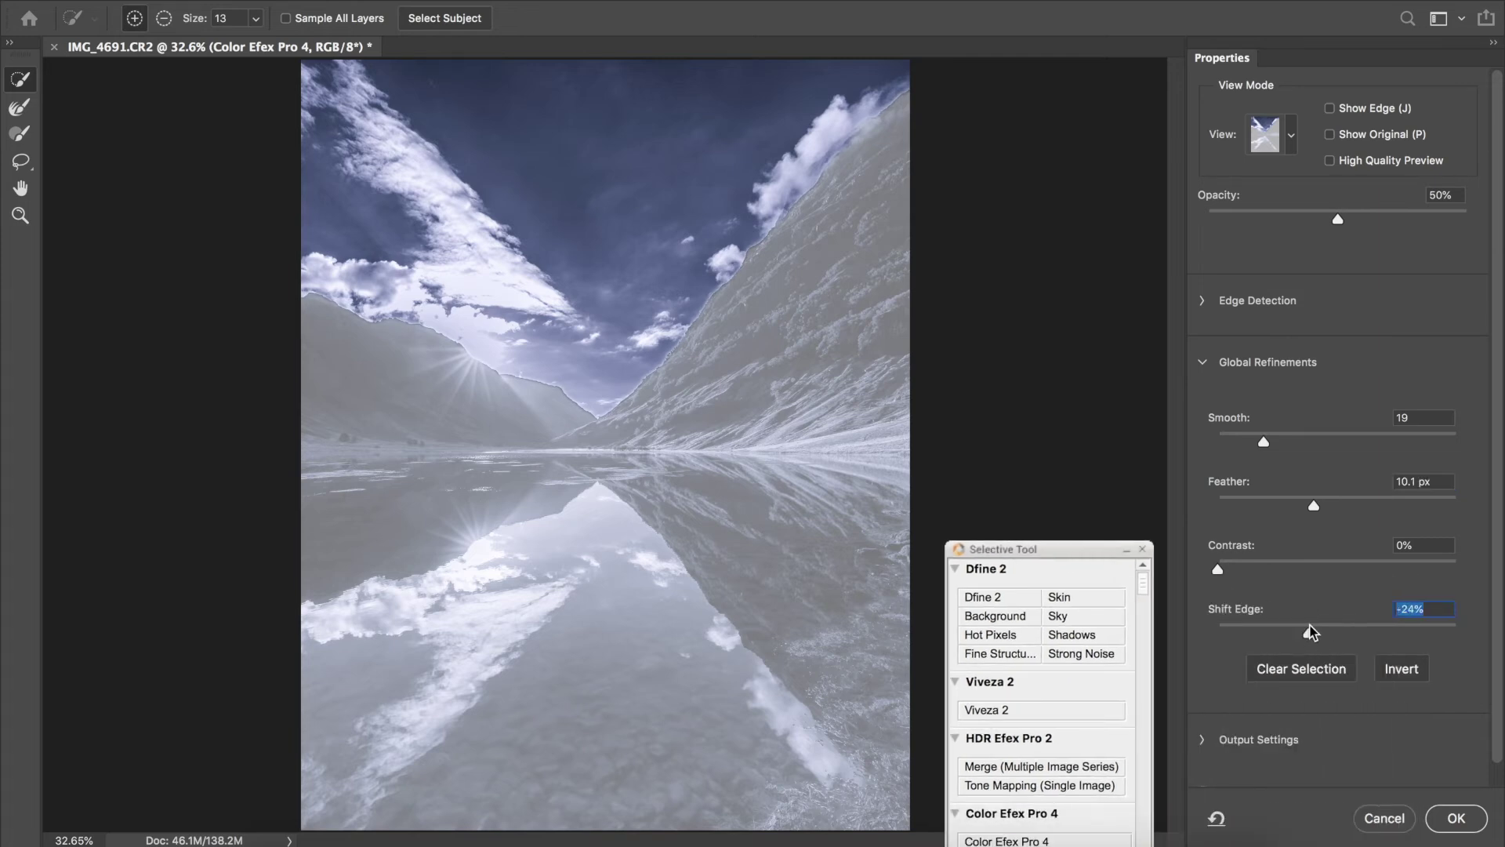
click(1319, 624)
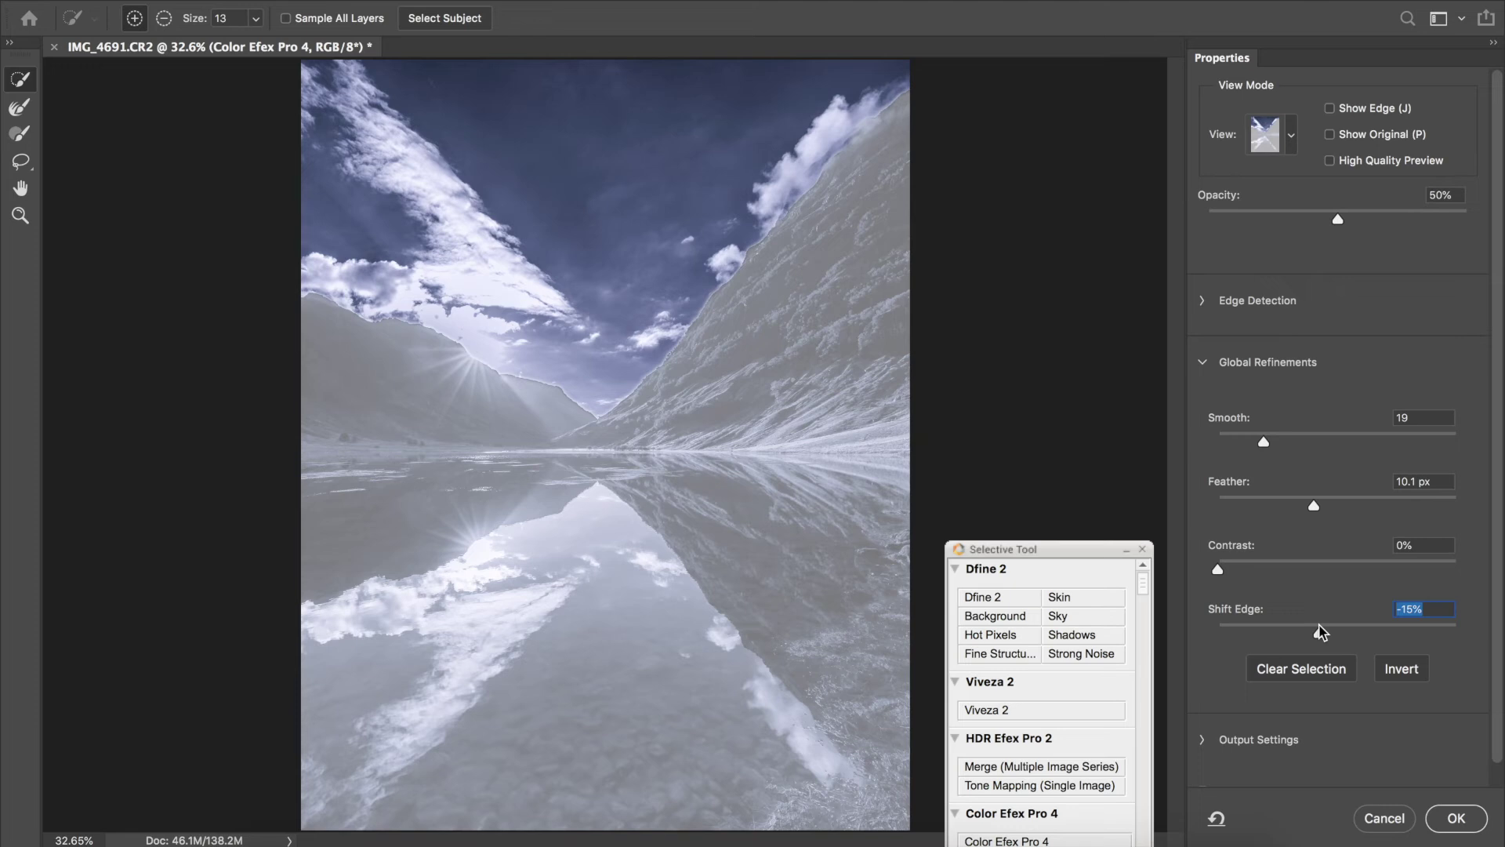
click(1456, 818)
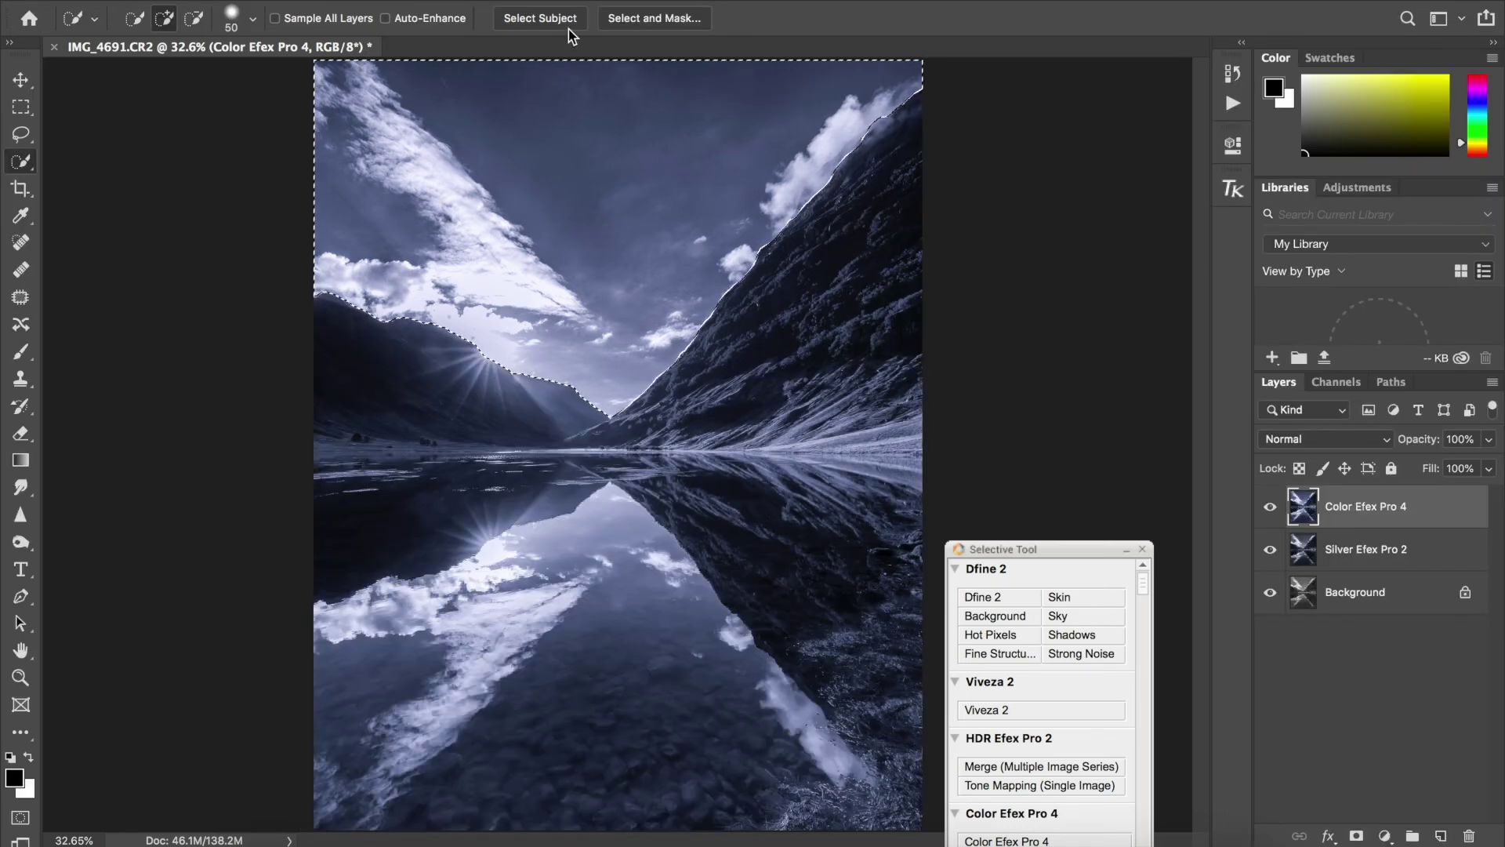
Step: Apply the Camera Raw Filter to the selected sky and raise the luminance noise reduction in its Detail settings
click(517, 2)
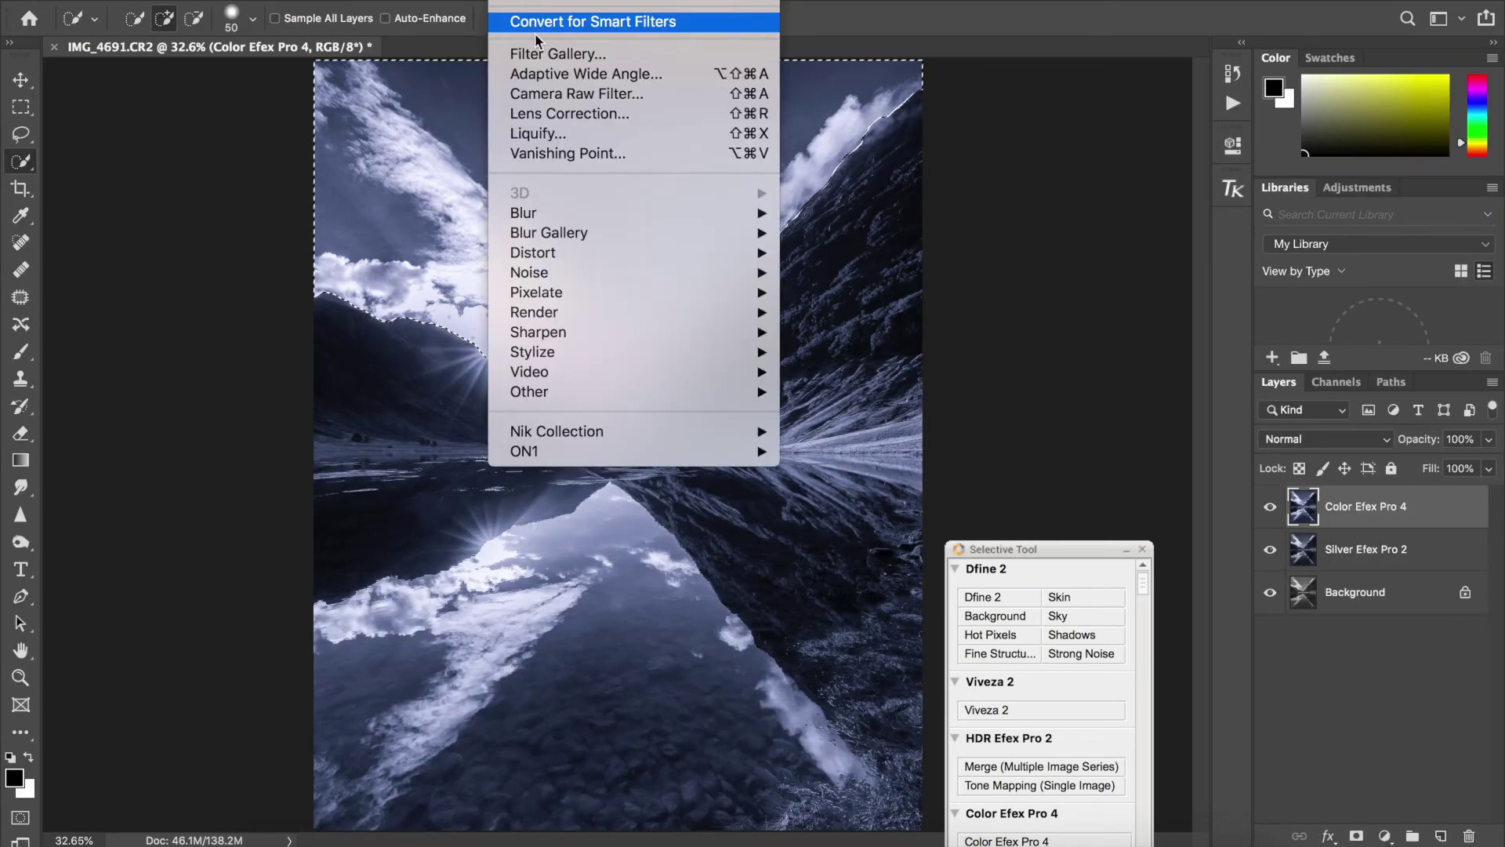
click(543, 97)
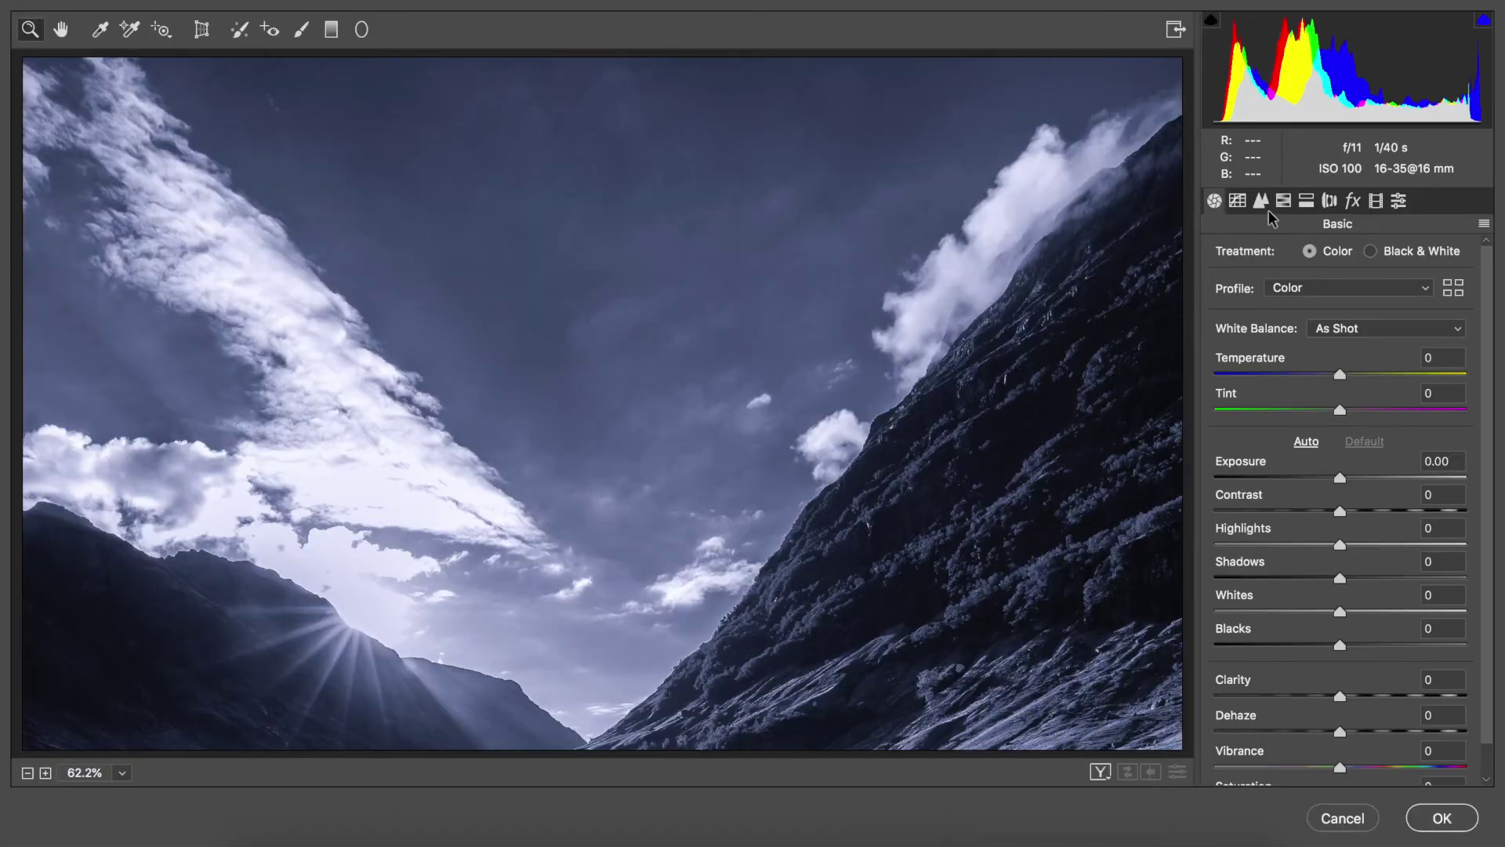
click(1260, 200)
drag(1221, 464, 1350, 464)
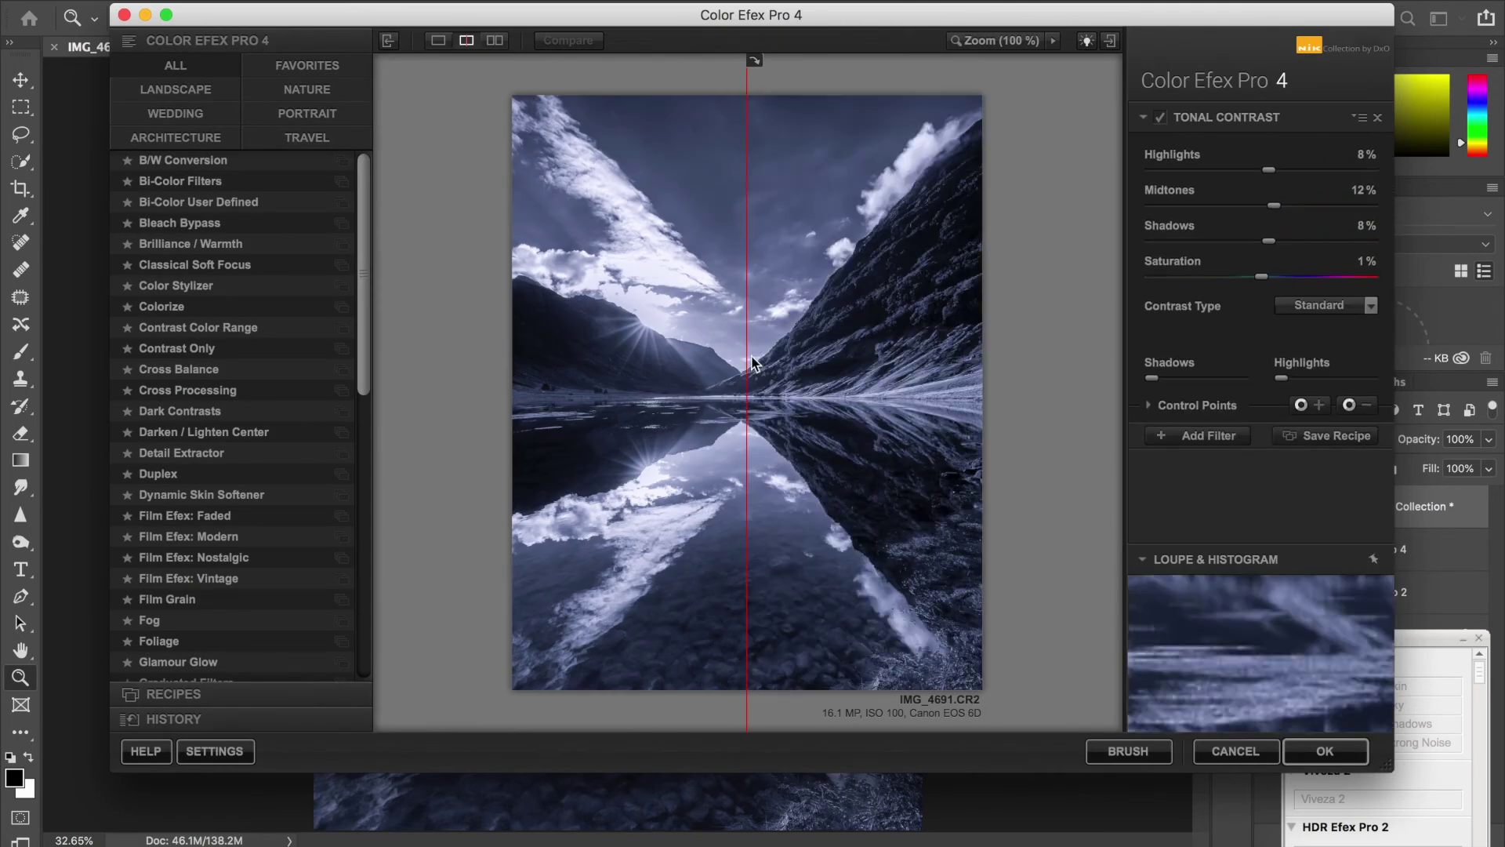
Step: Turn off Tonal Contrast in Color Efex Pro 4 and add a Graduated Neutral Density filter with Upper Tonality 0%
drag(746, 127, 513, 126)
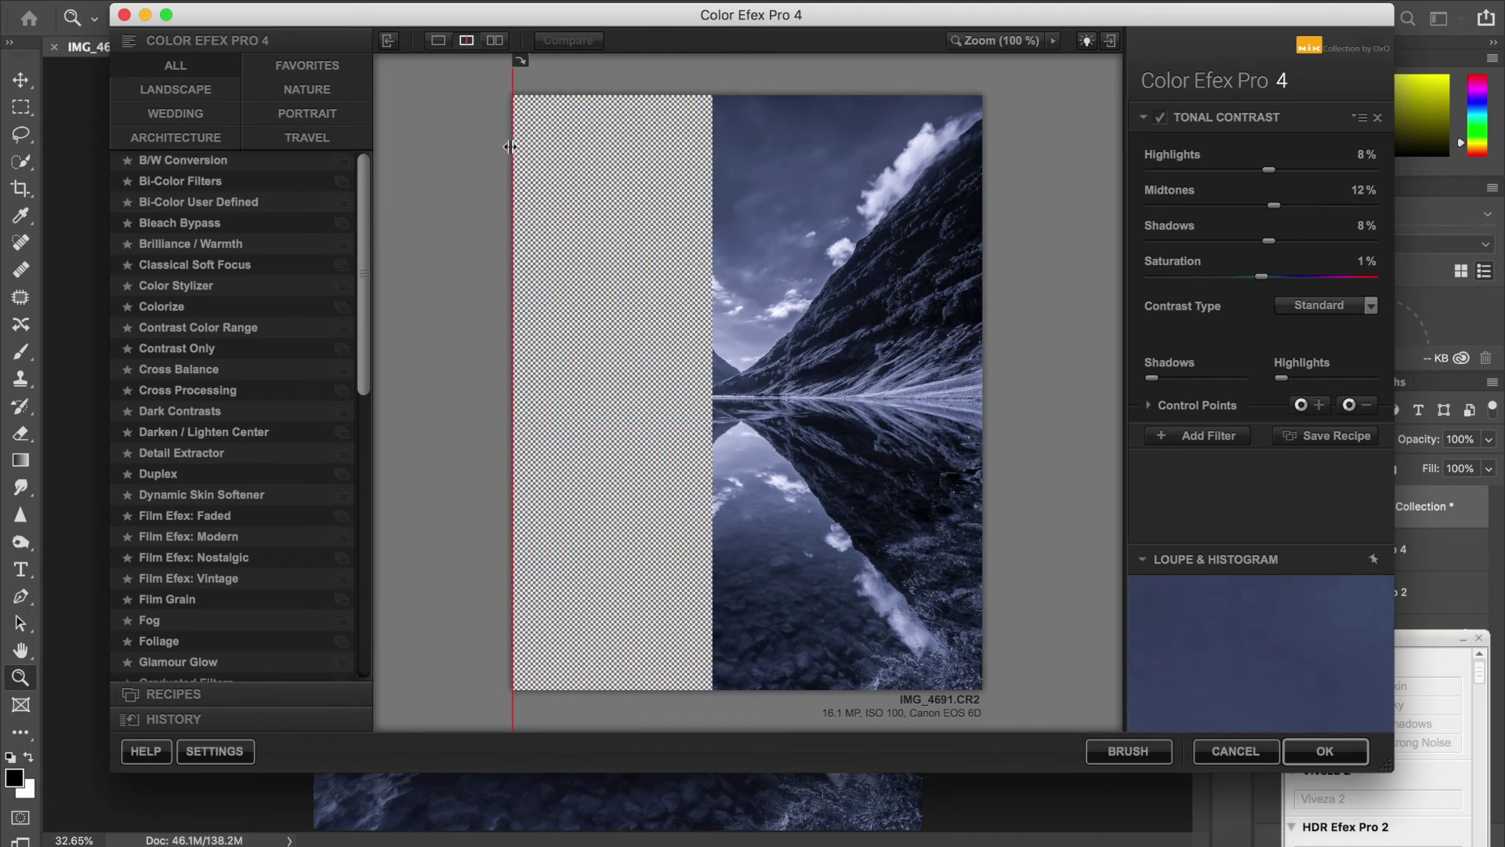
click(1159, 118)
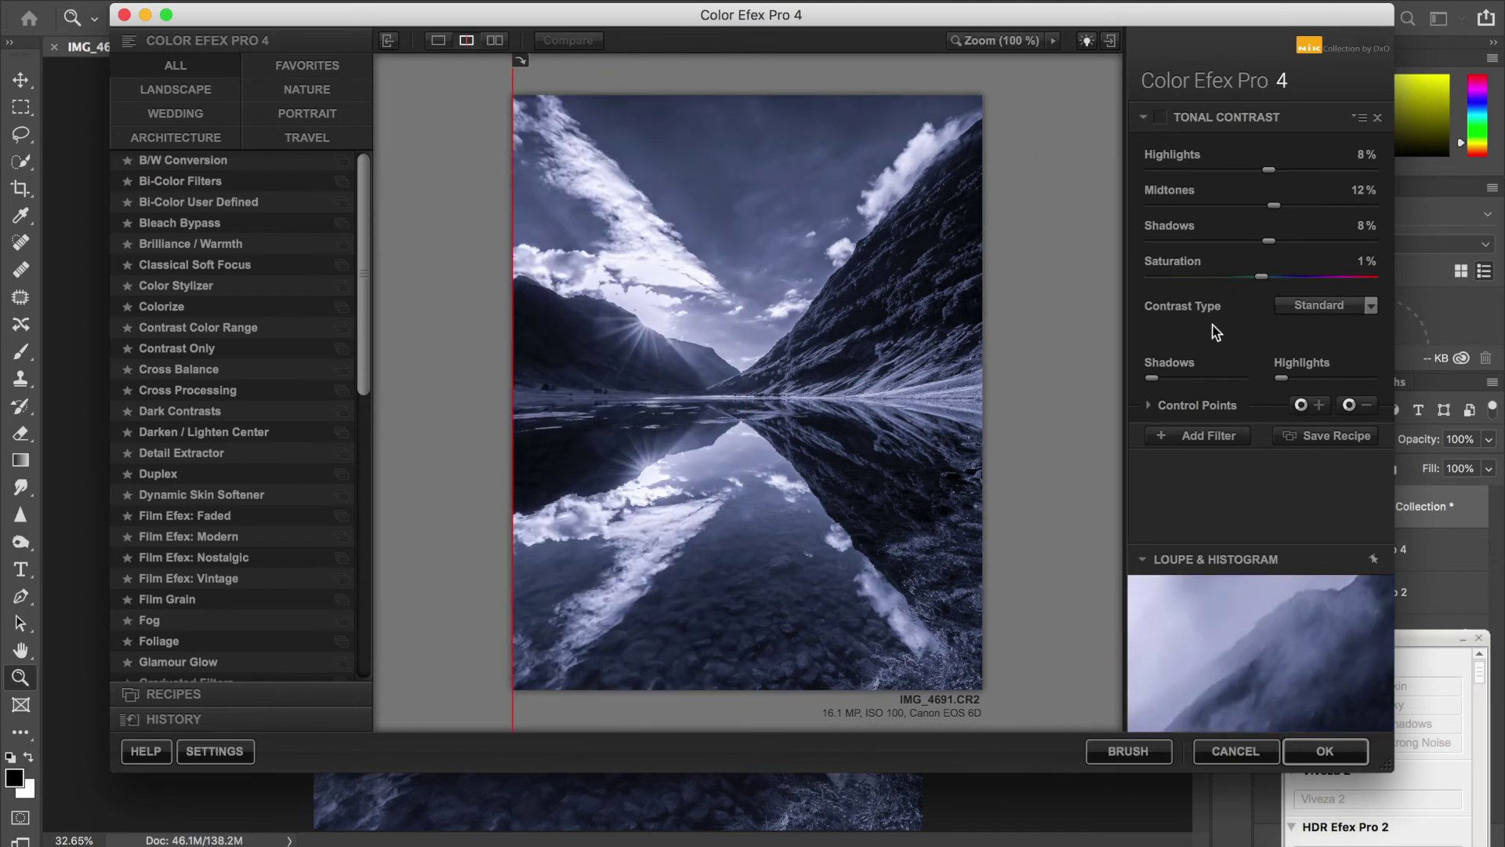
click(1198, 438)
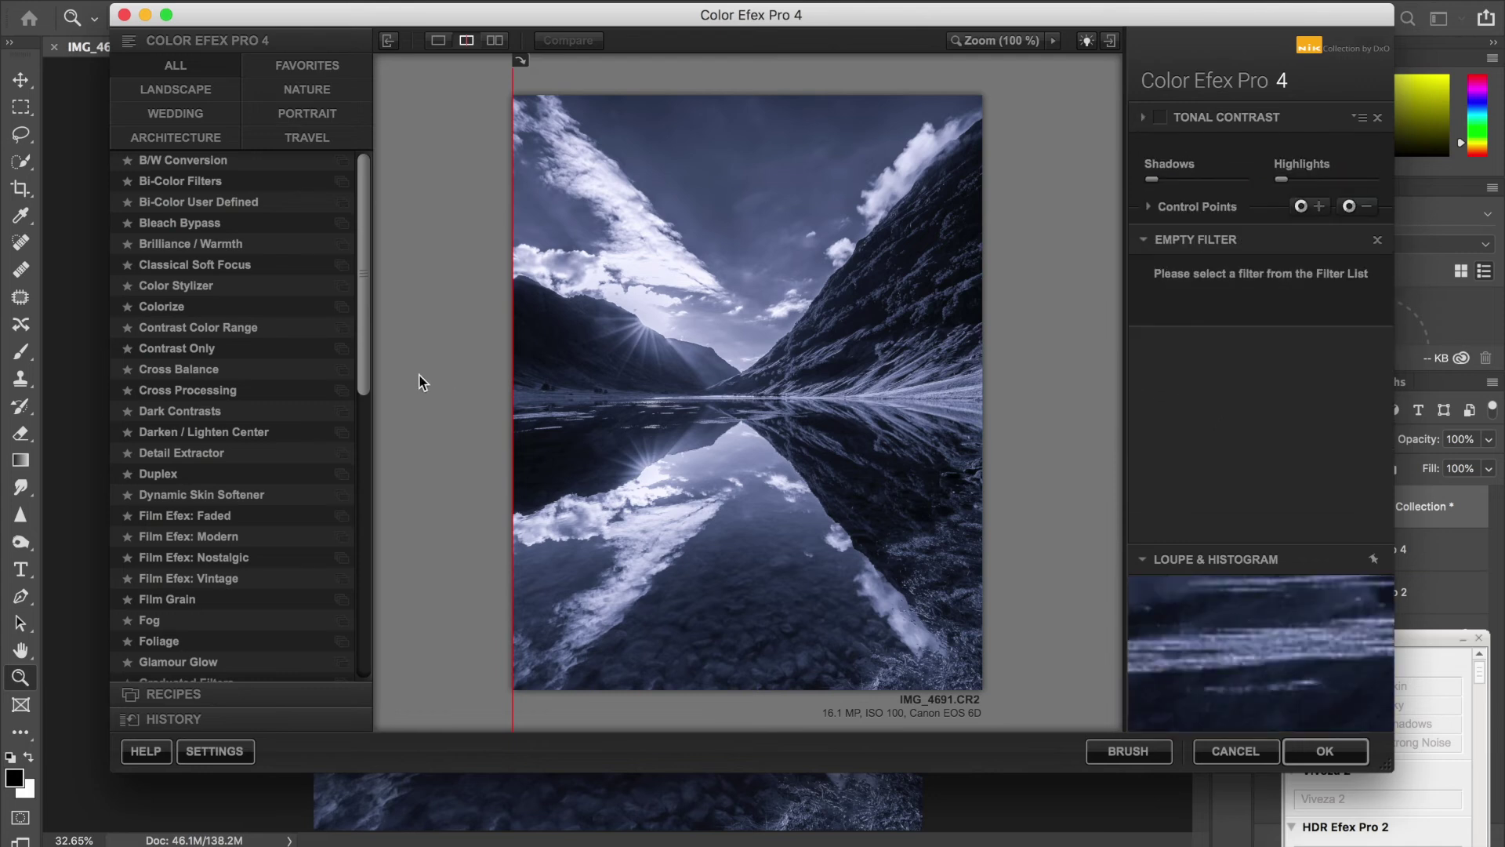
drag(364, 345, 354, 468)
click(250, 453)
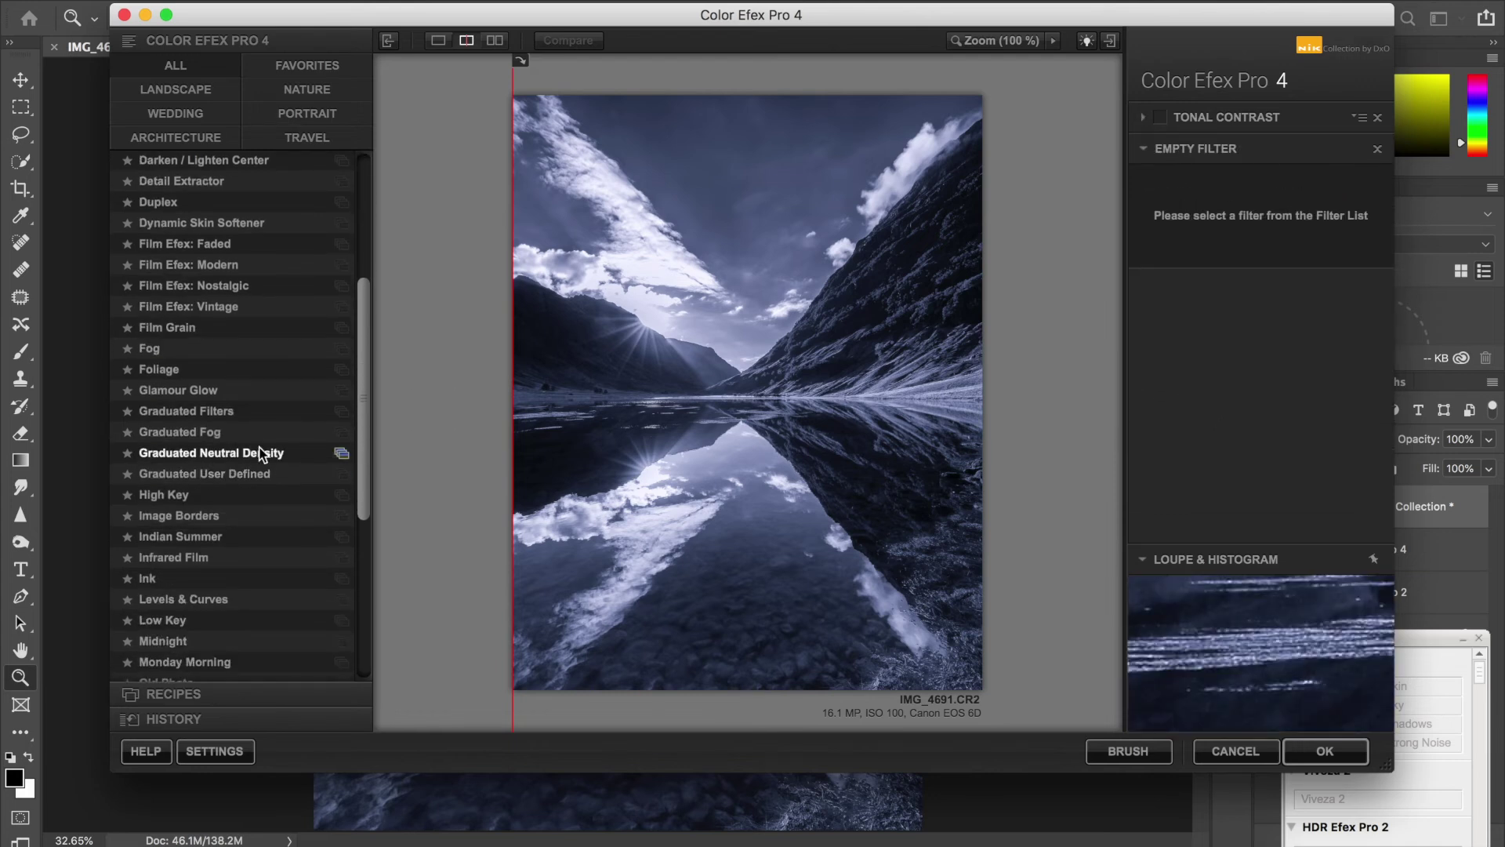
drag(1235, 202, 1262, 203)
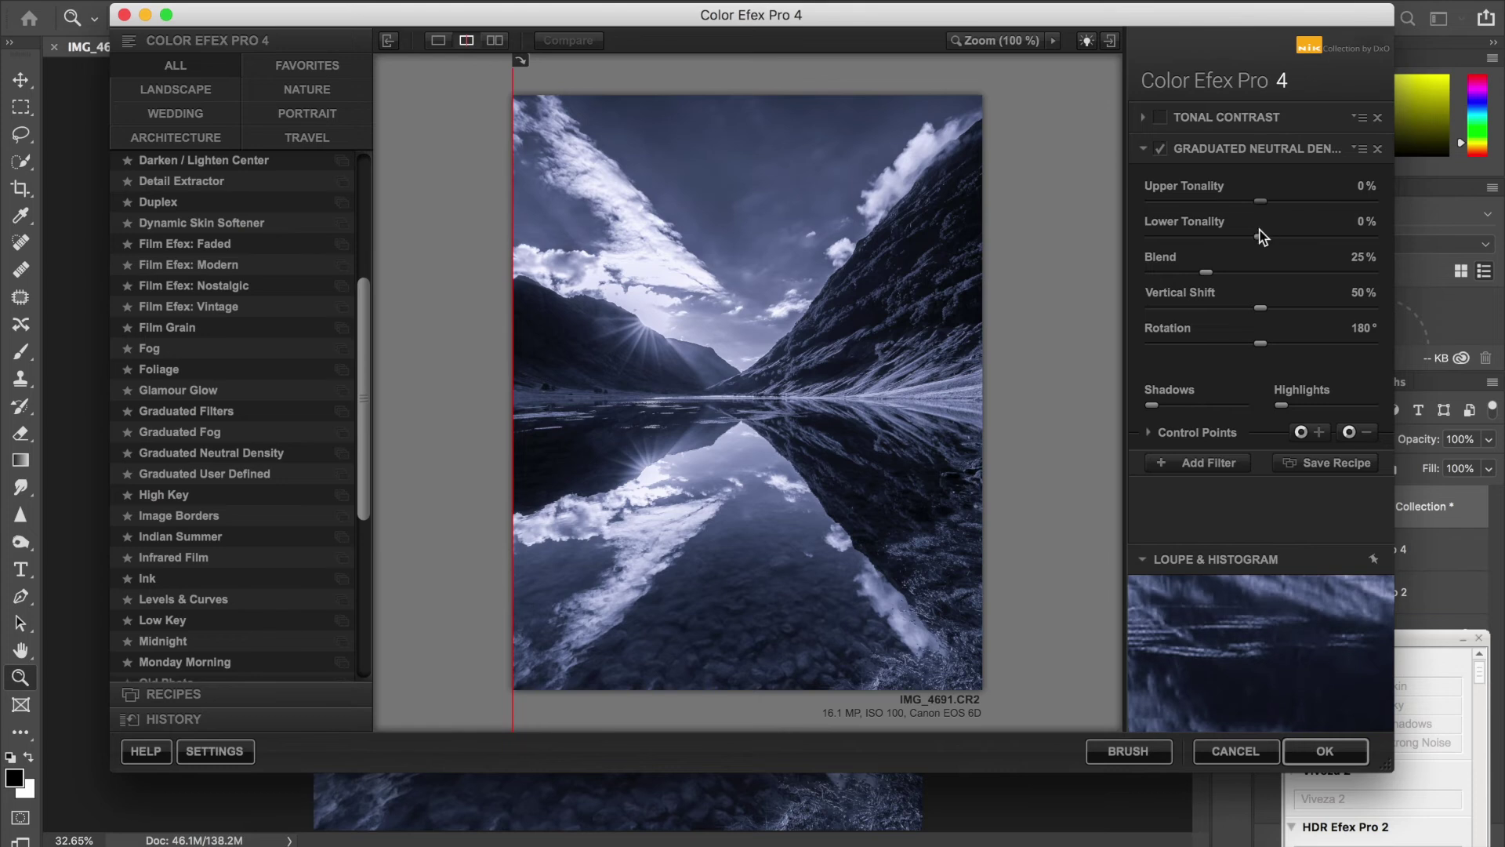
drag(1270, 240, 1269, 241)
Step: Add a White Neutralizer filter with Adjust Whole Image at 17%, and apply the Color Efex filters
click(1220, 462)
drag(369, 407, 349, 651)
click(214, 670)
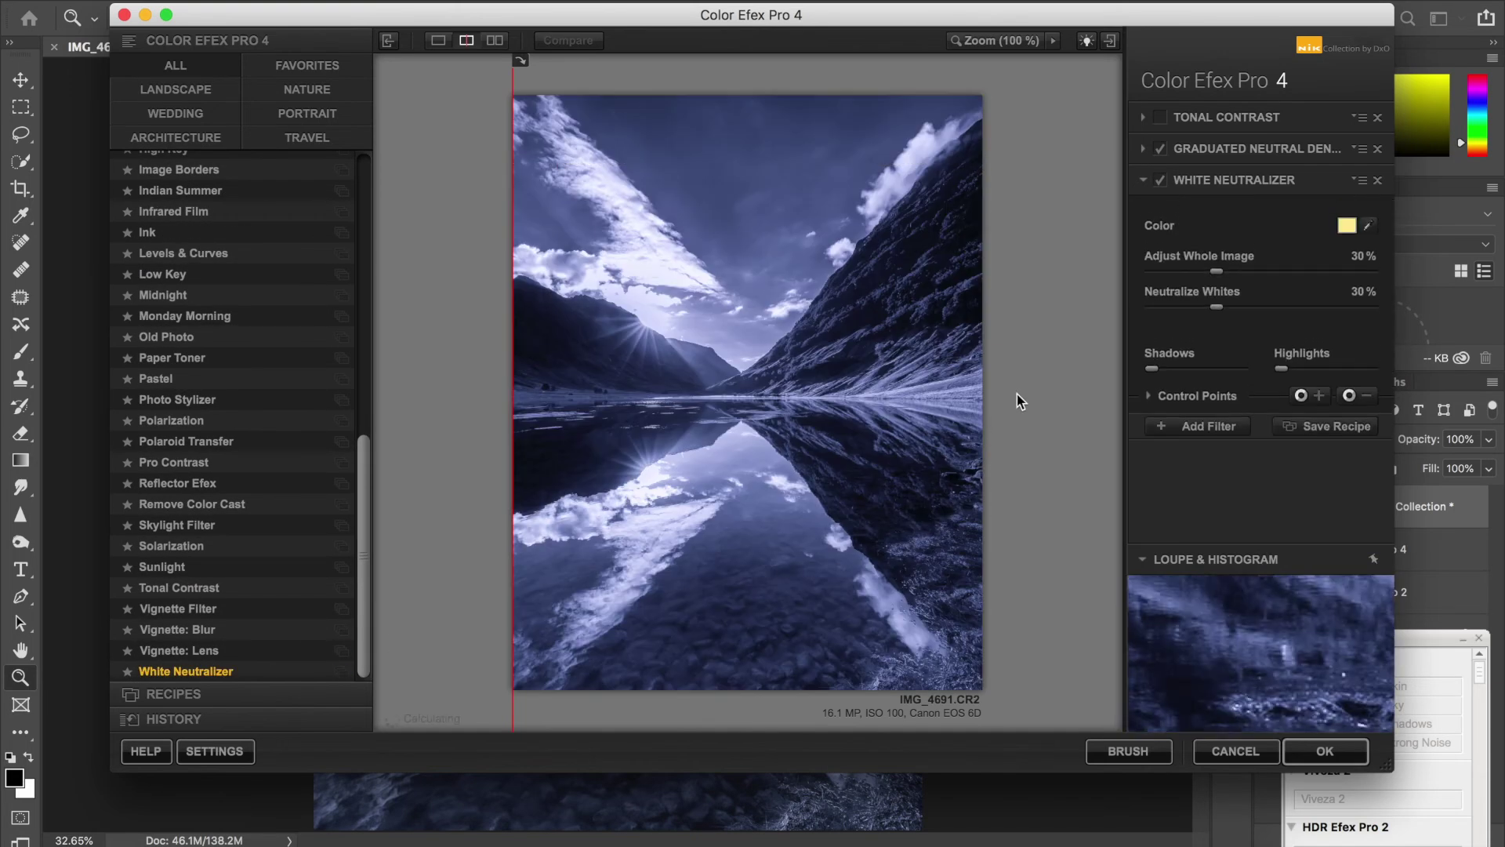
drag(1217, 271, 1189, 274)
mouse_move(516, 133)
mouse_down()
mouse_move(1005, 159)
mouse_move(516, 157)
mouse_up()
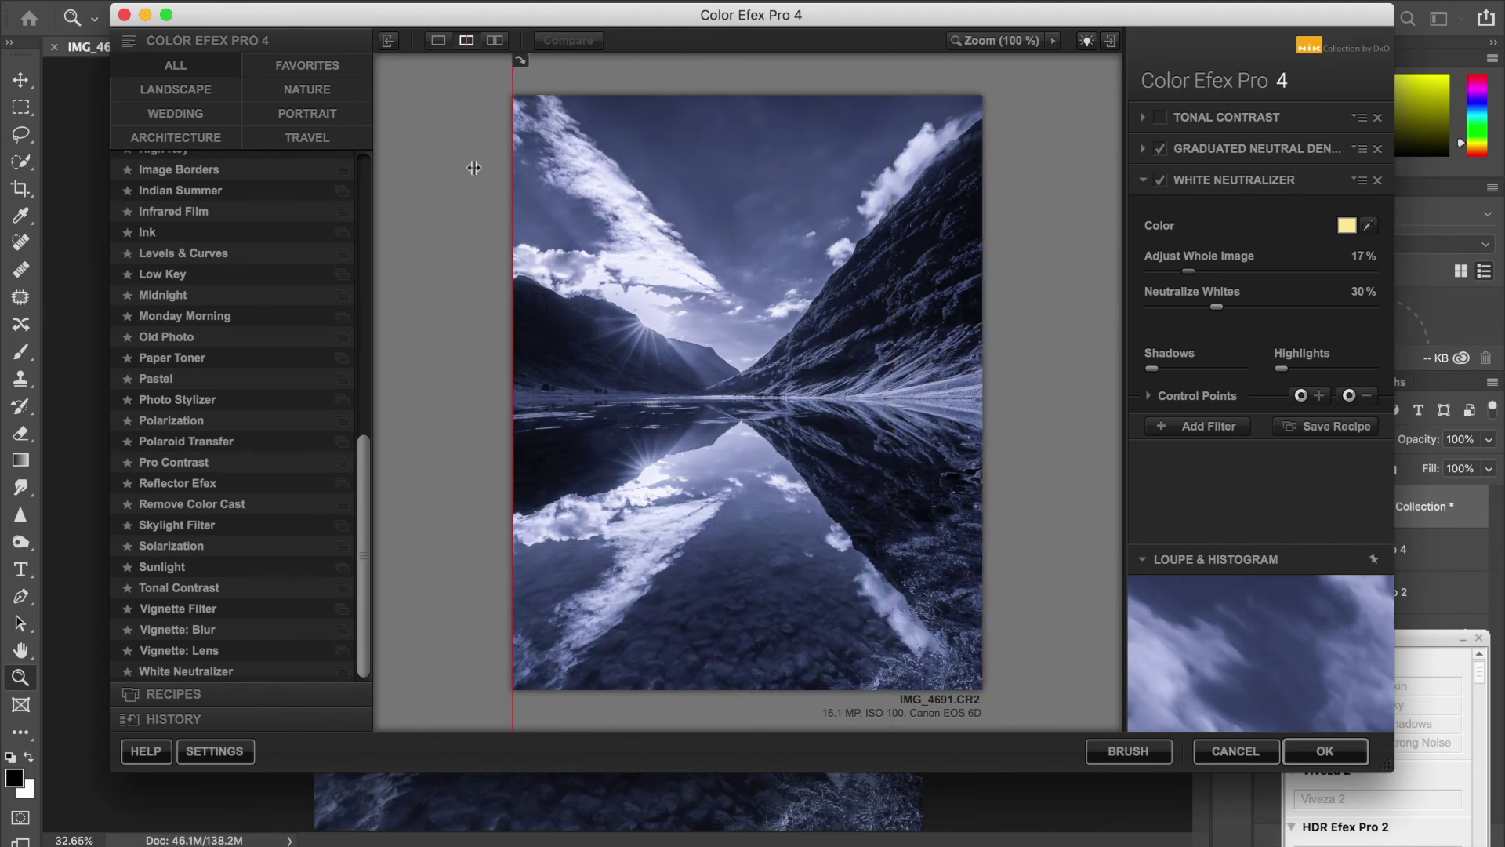
click(1325, 751)
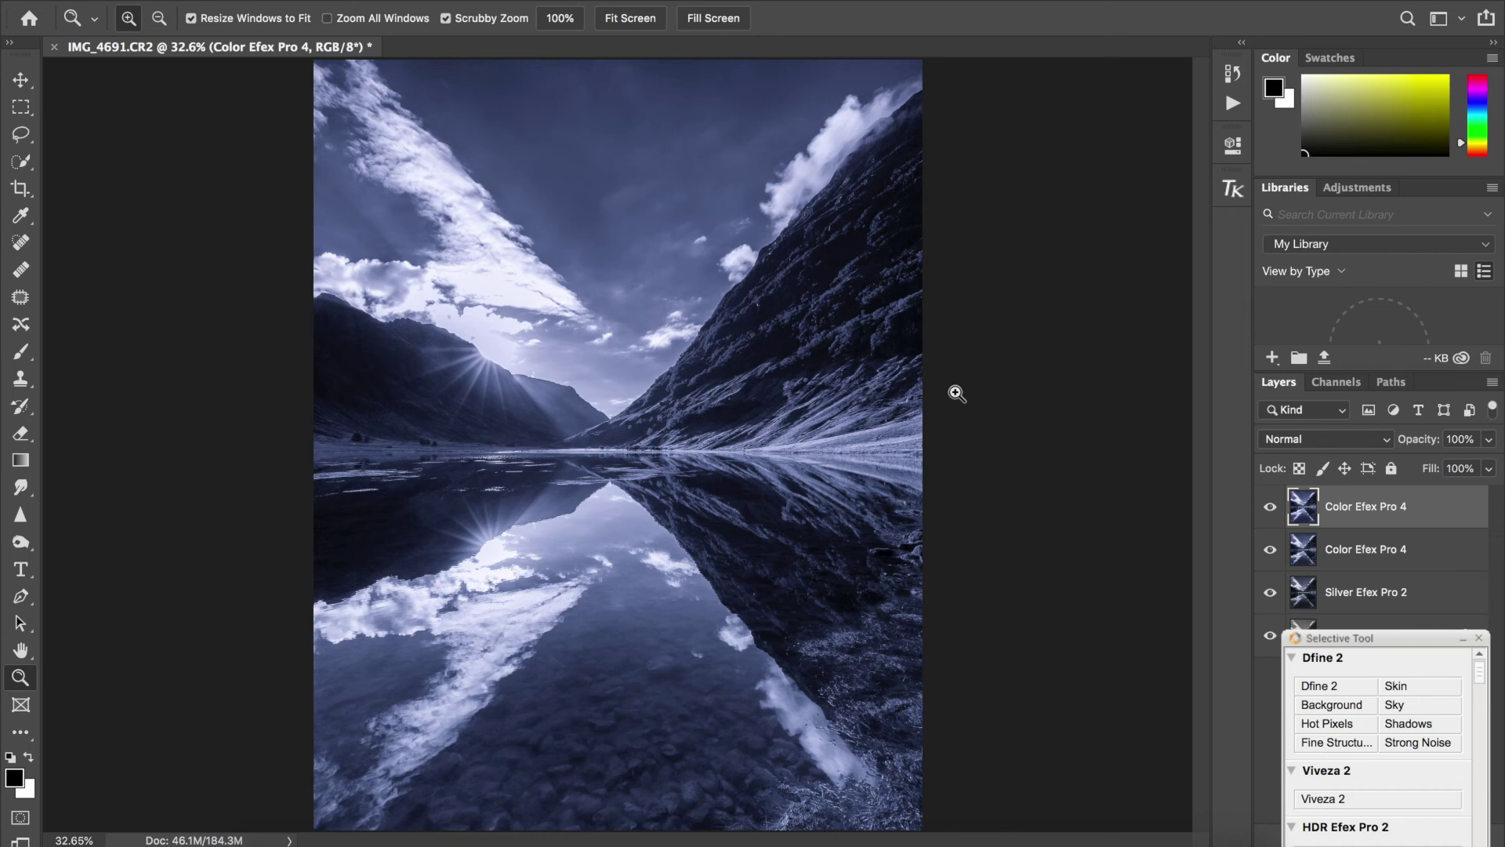
Step: Save the layered image in Photoshop format as Saltire.psd in the SD11 folder
click(188, 2)
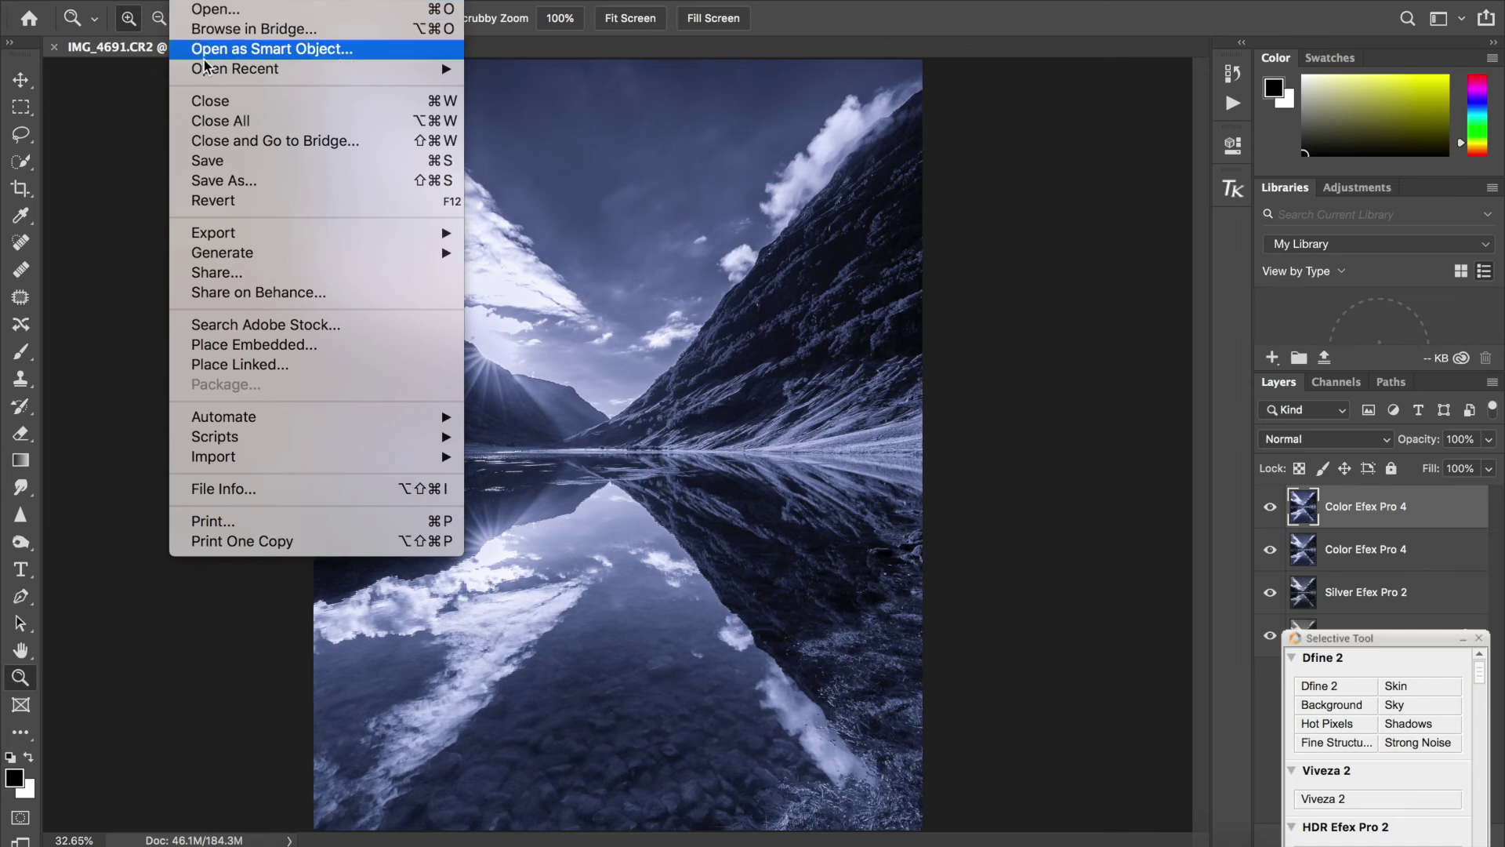
click(220, 180)
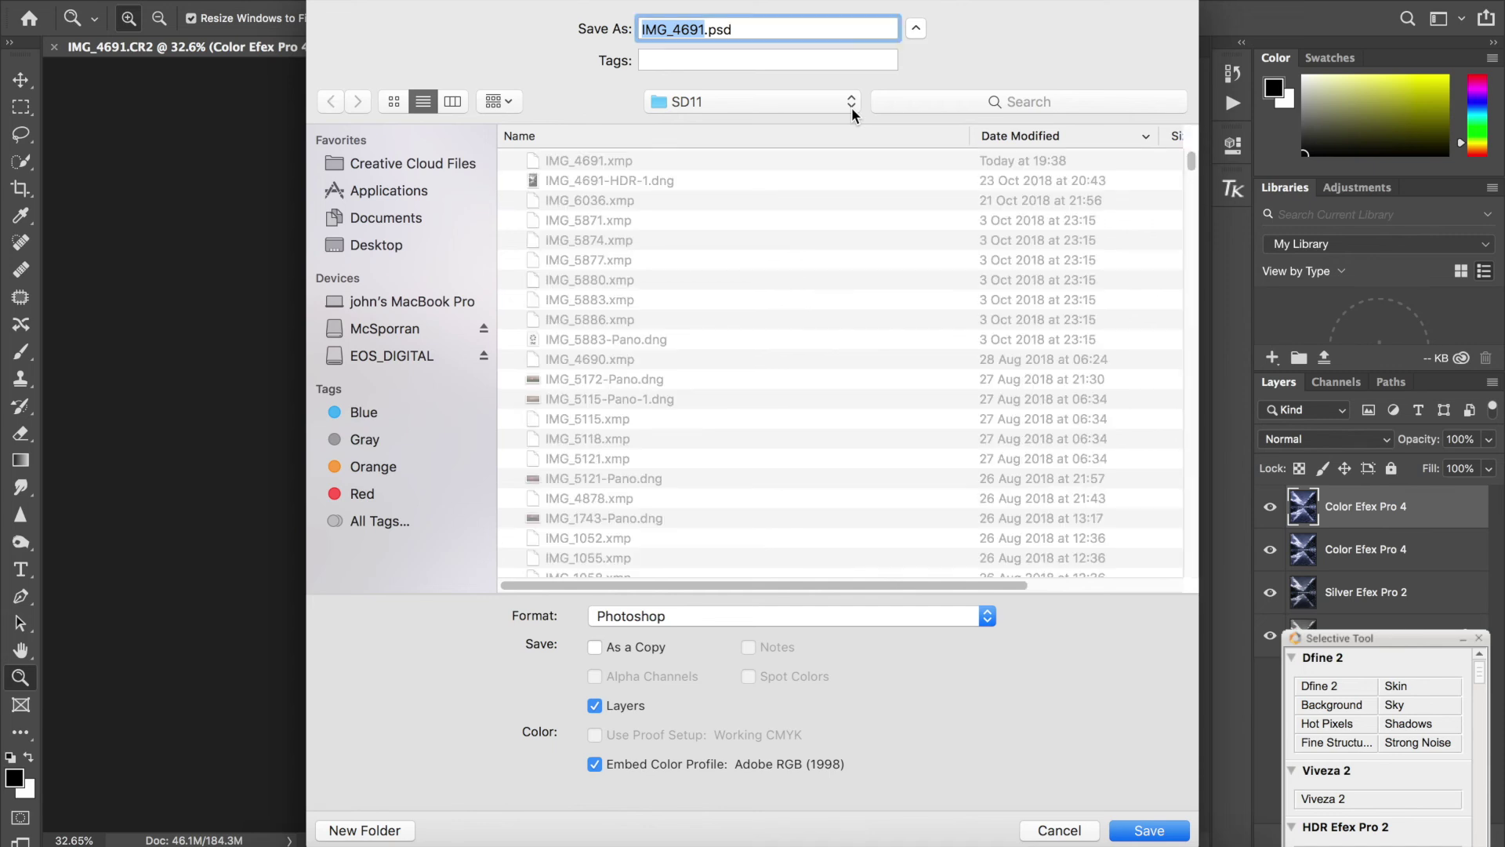
text(Saltire)
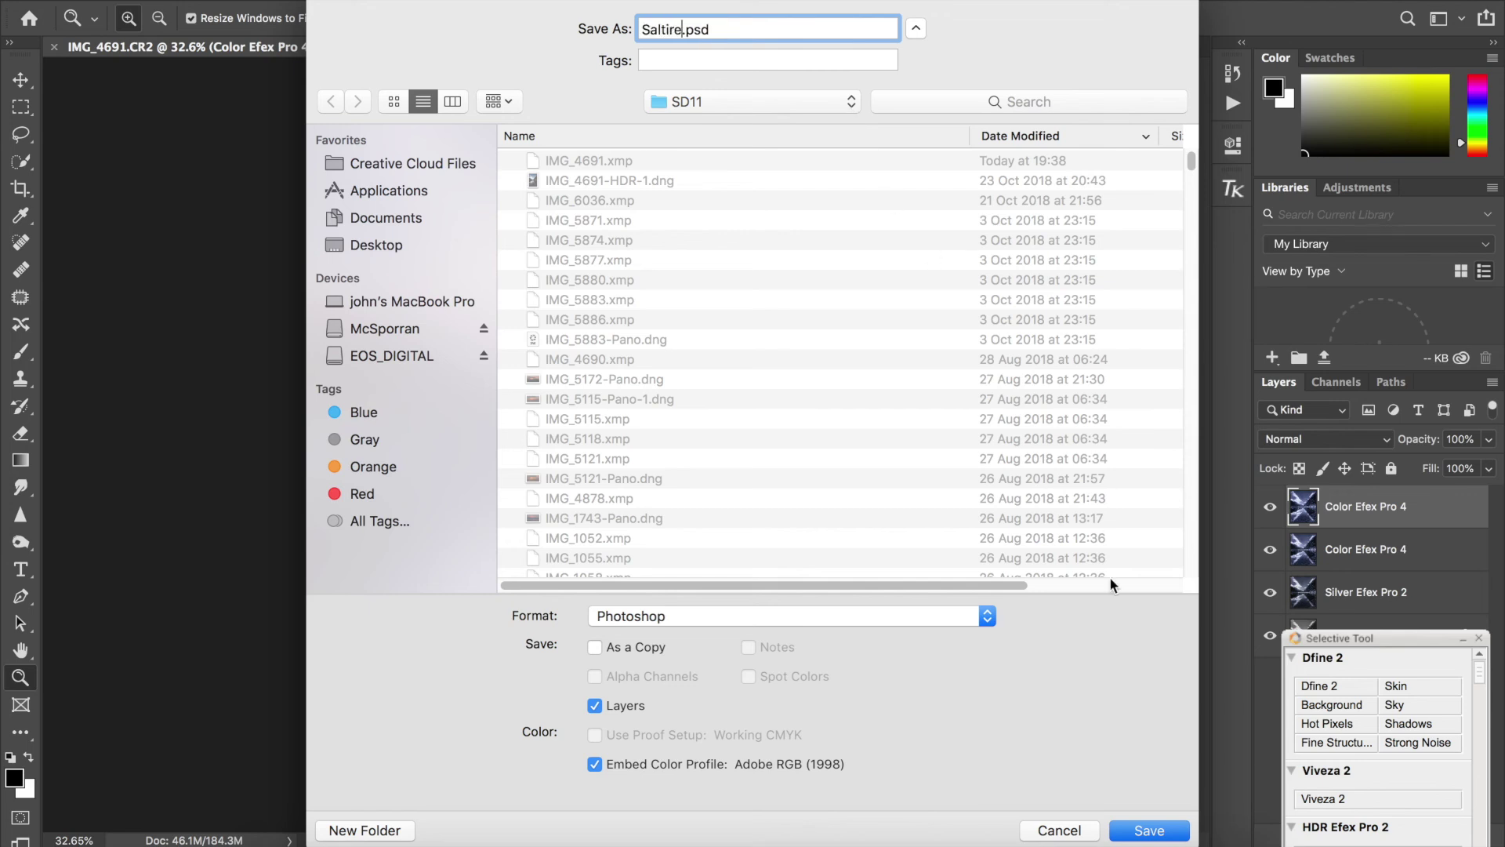
click(1134, 831)
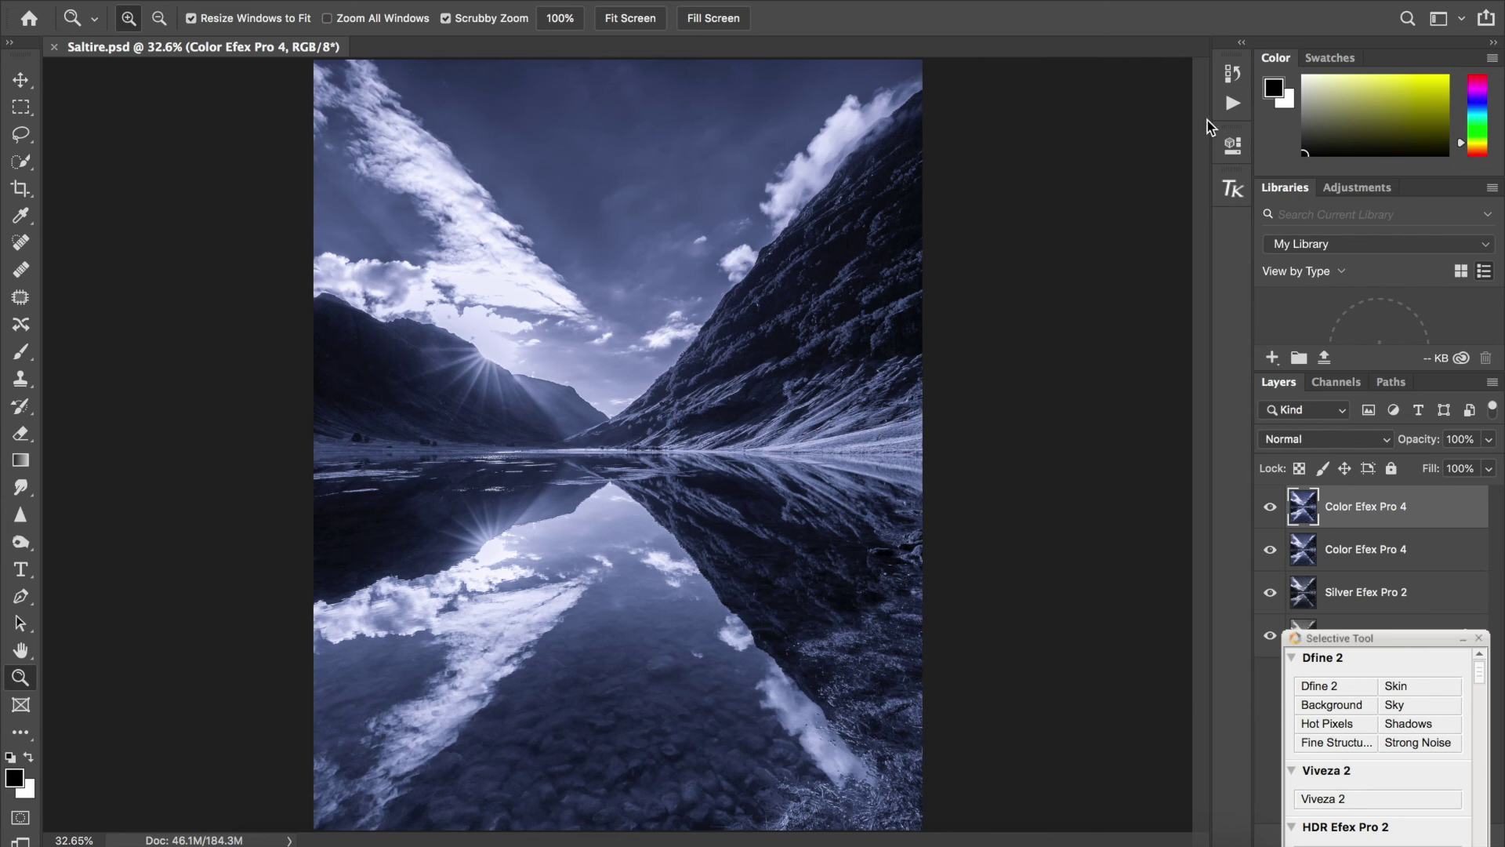
Step: Run the 4K UHD (3840 x 2160) web resize action on the image and fit the result on screen
click(1234, 109)
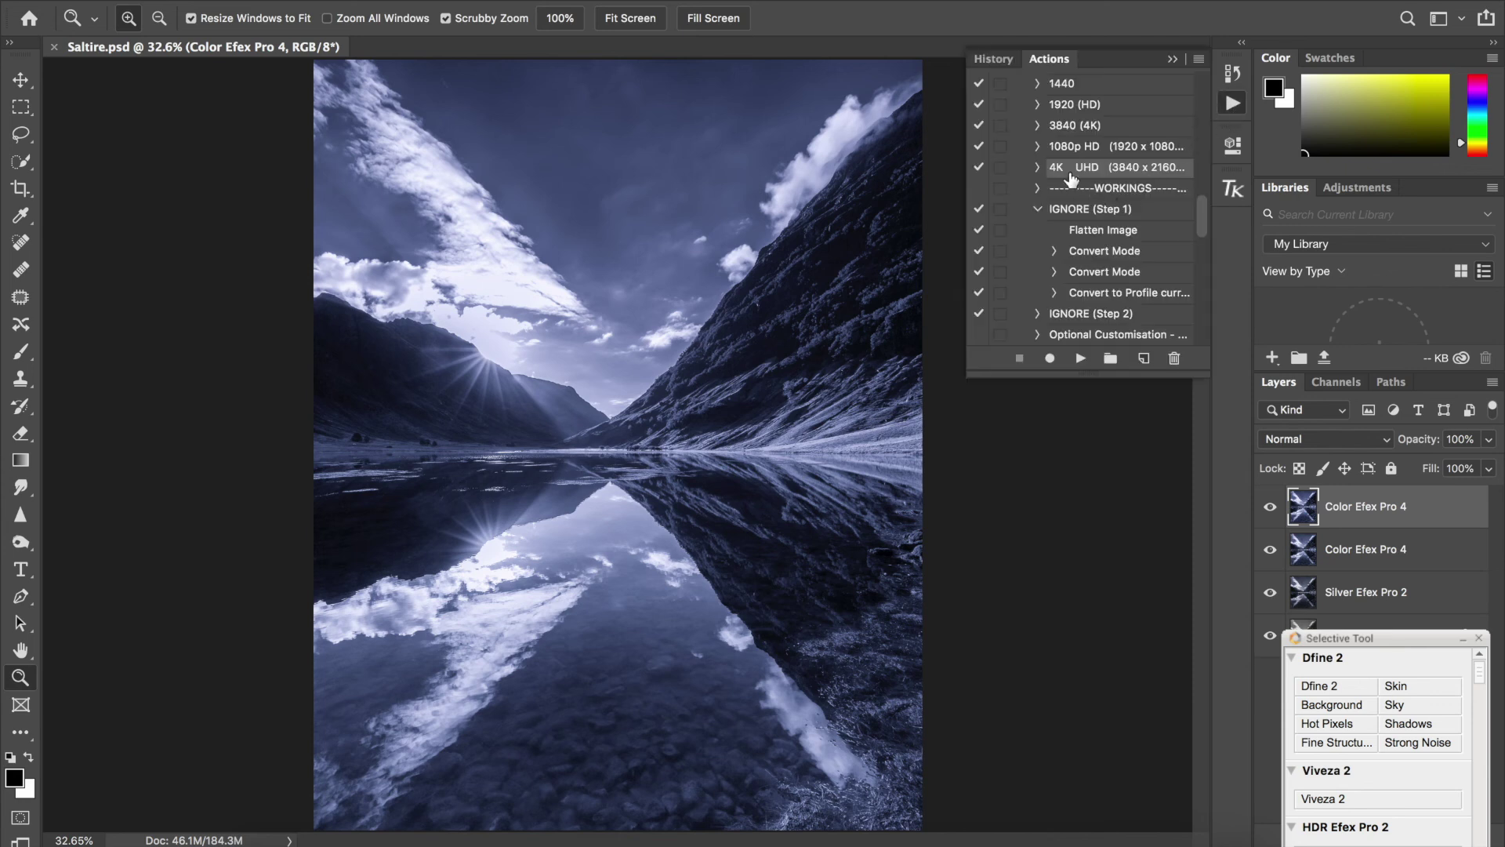
drag(1202, 214, 1208, 167)
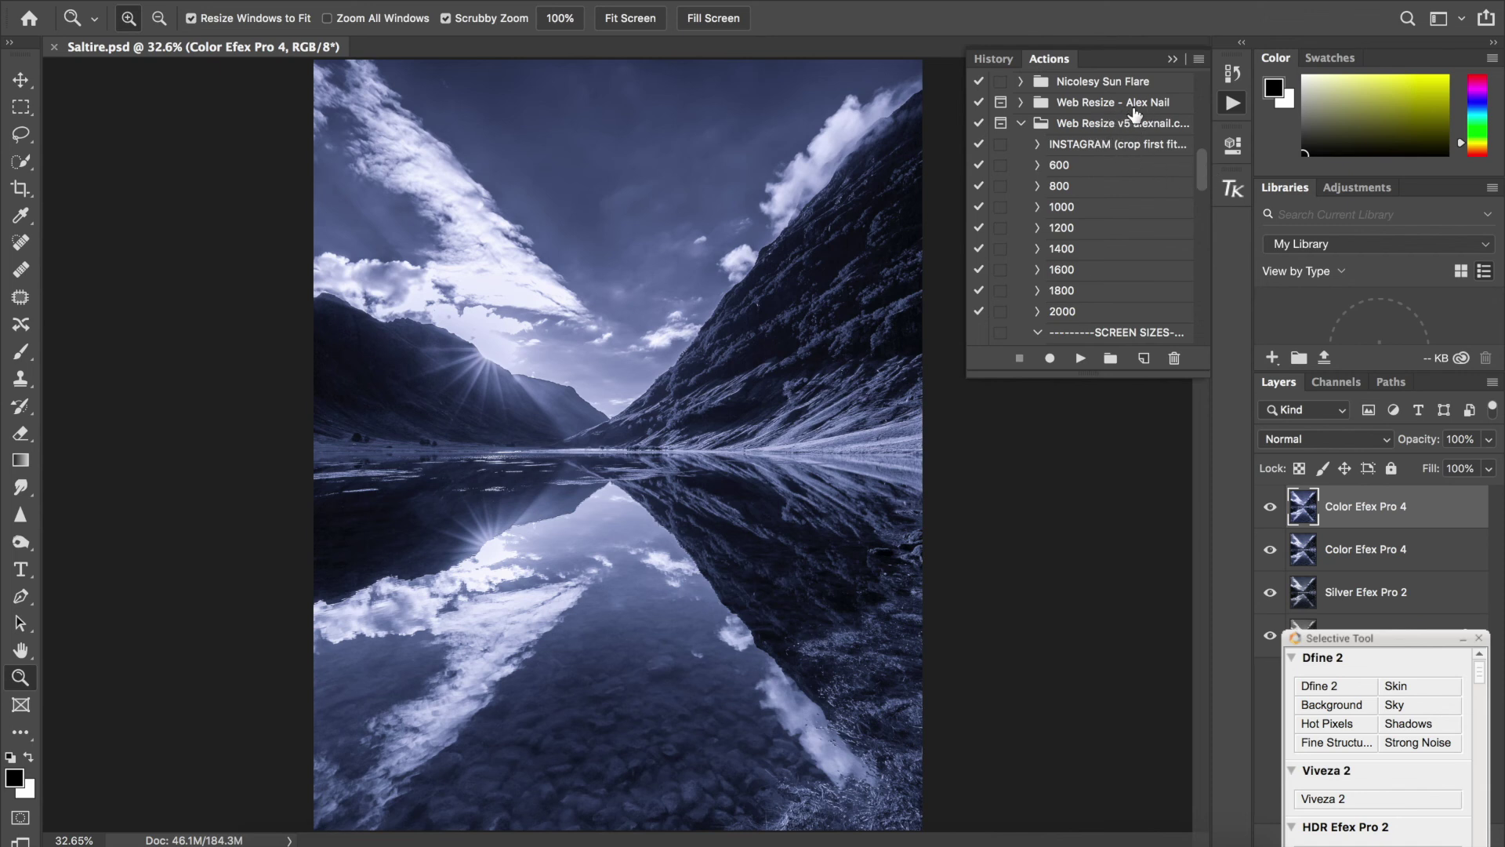
drag(1198, 163, 1204, 206)
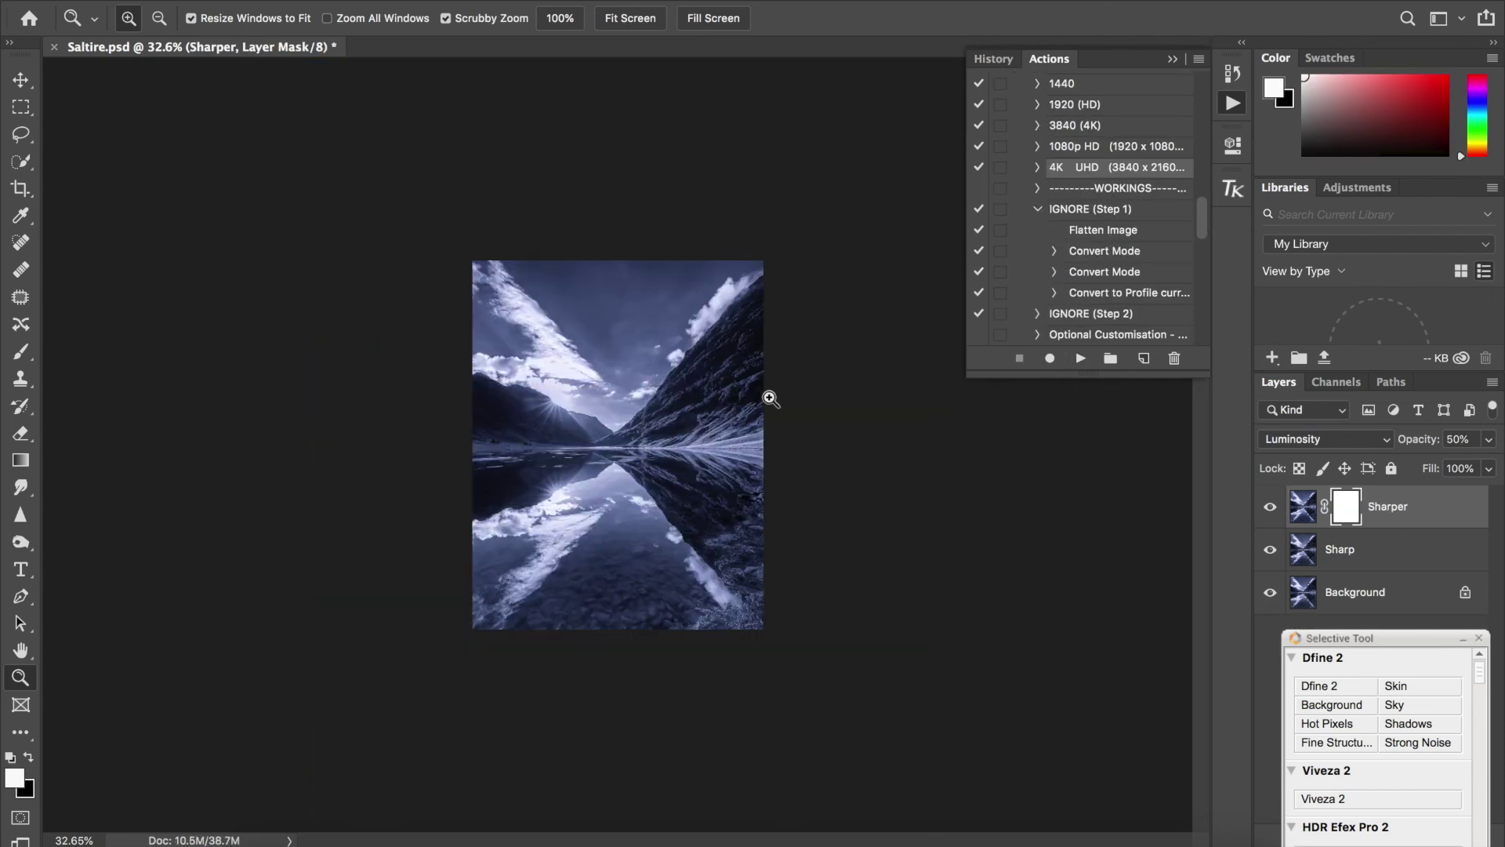
click(1173, 59)
right_click(660, 386)
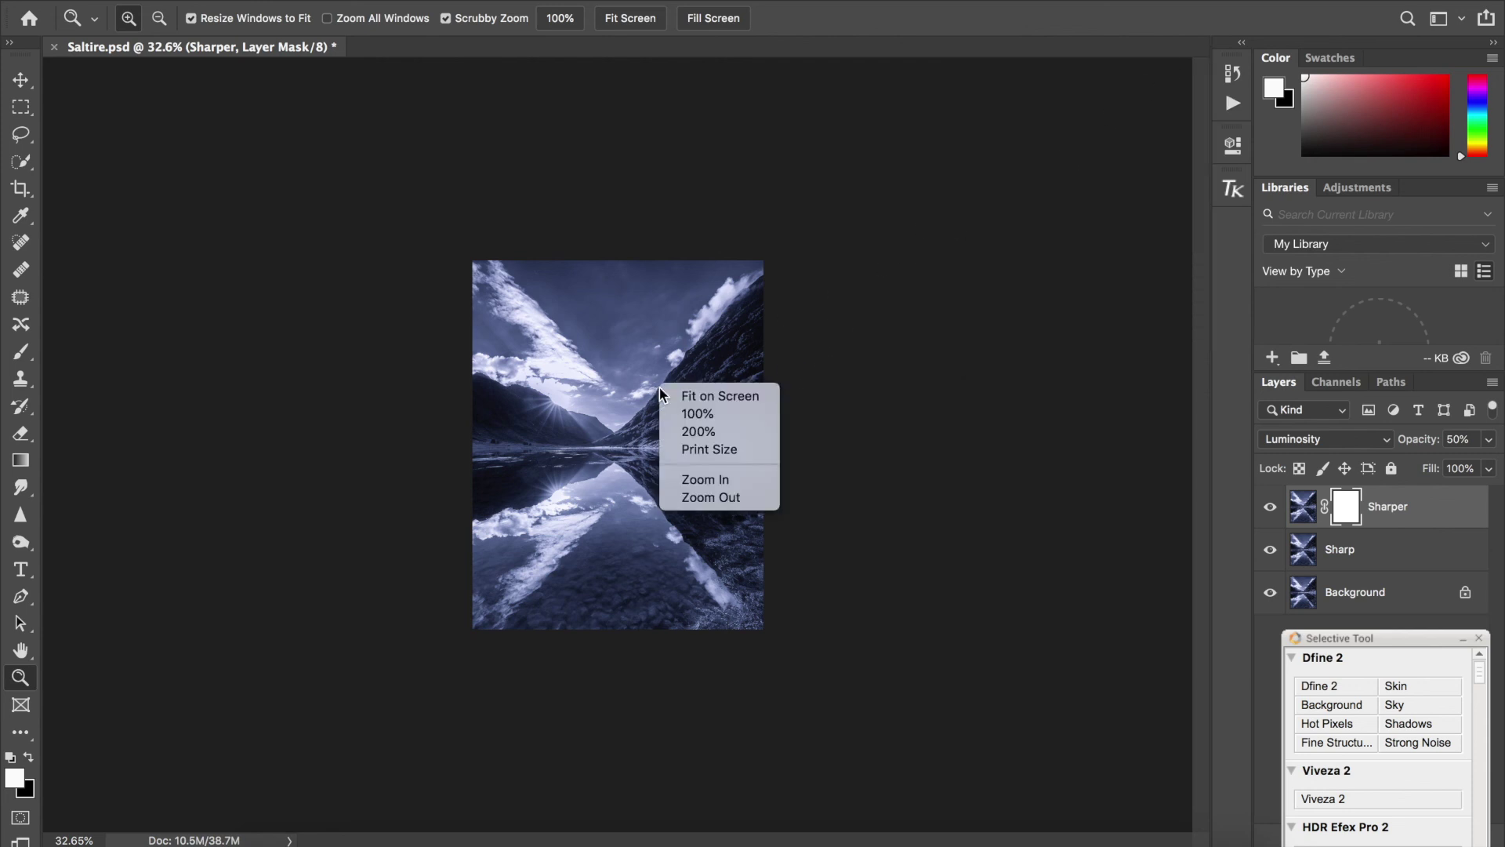
click(707, 399)
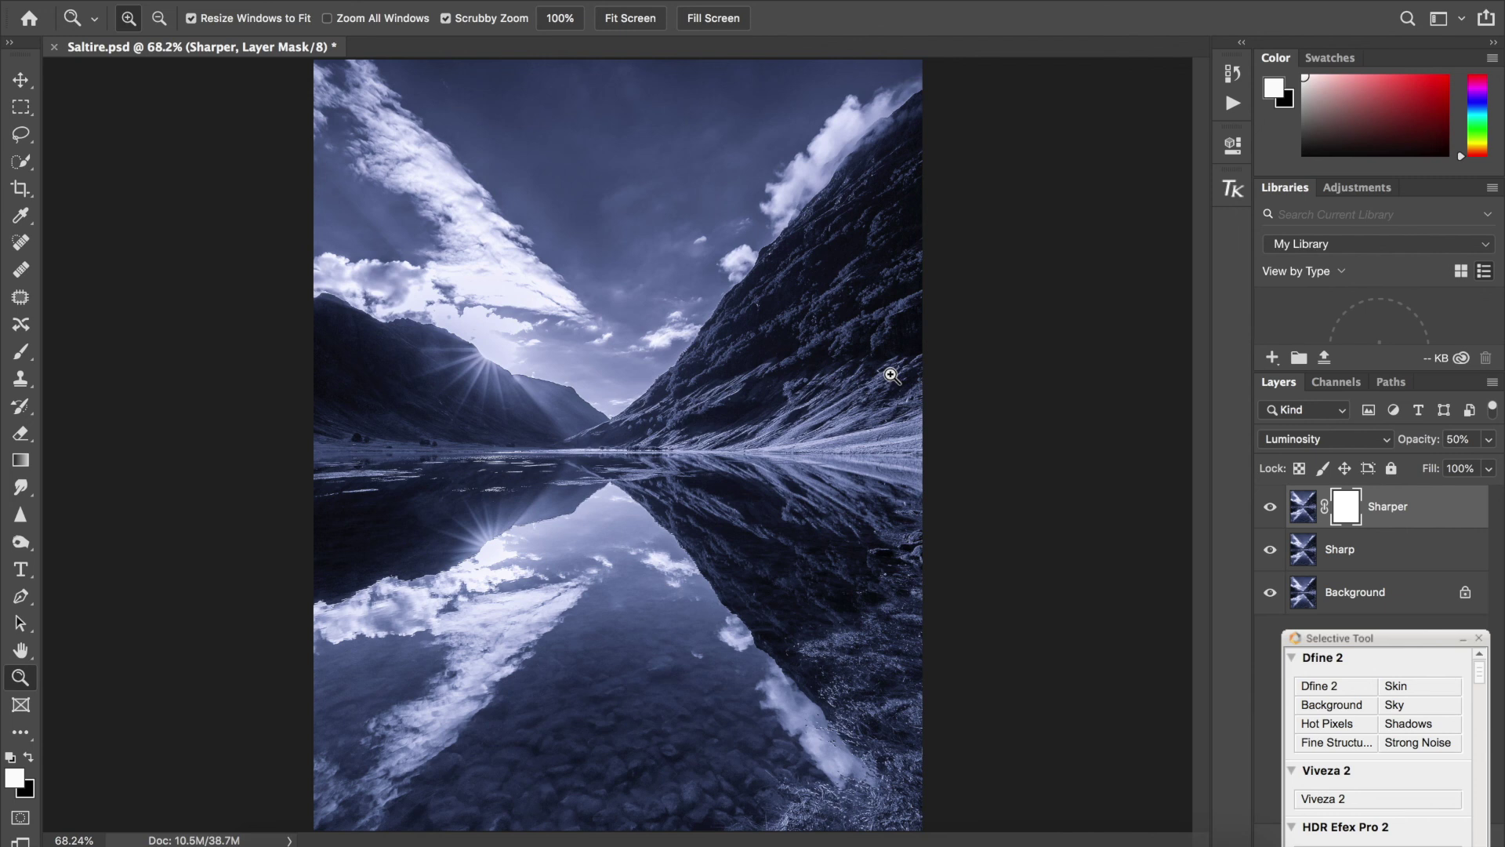
Step: Open the Save As dialog for the resized and sharpened image
click(188, 0)
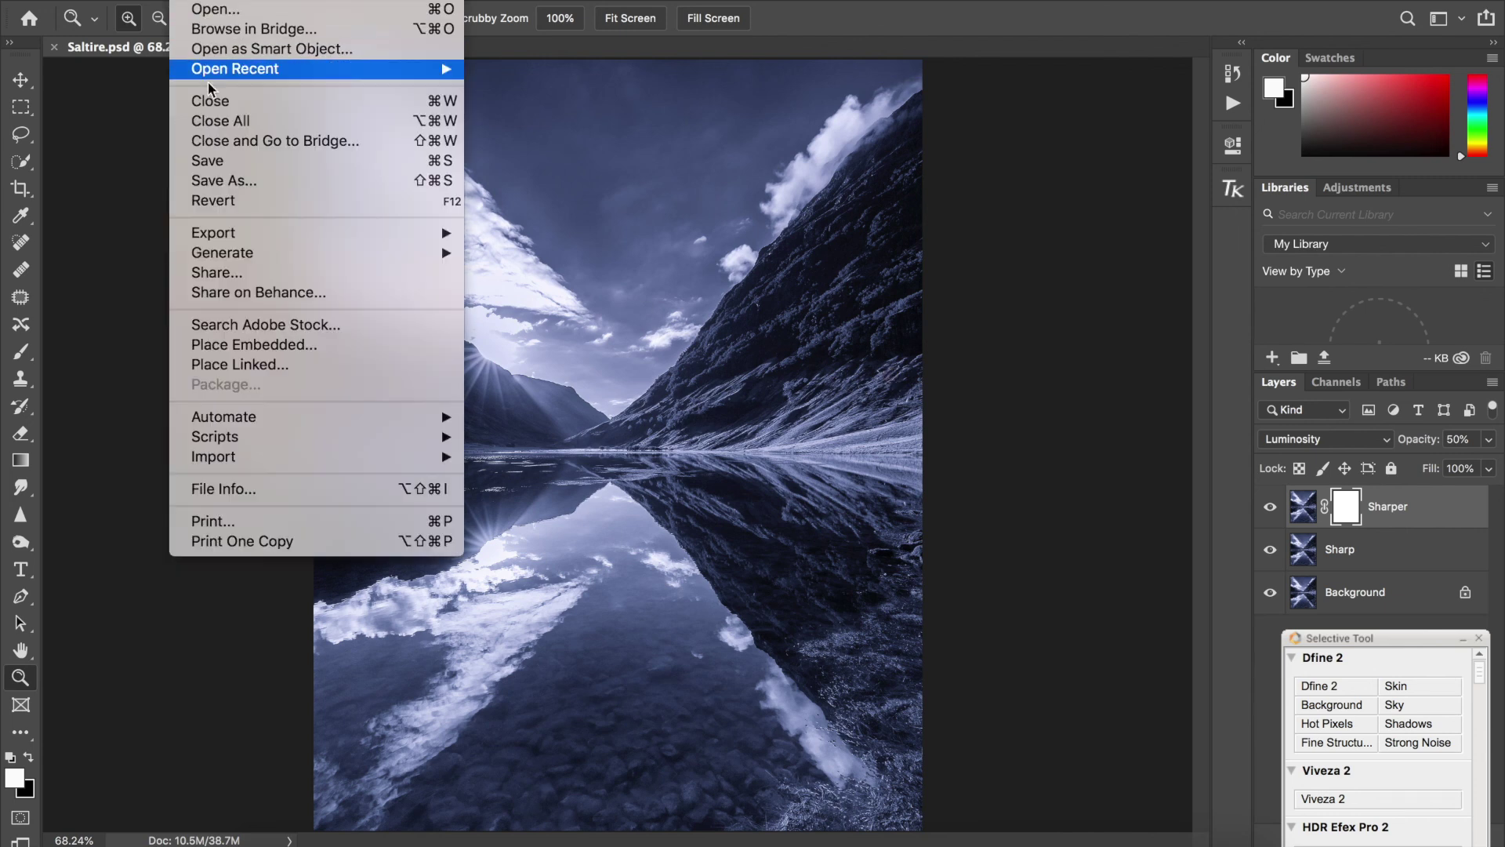
click(232, 181)
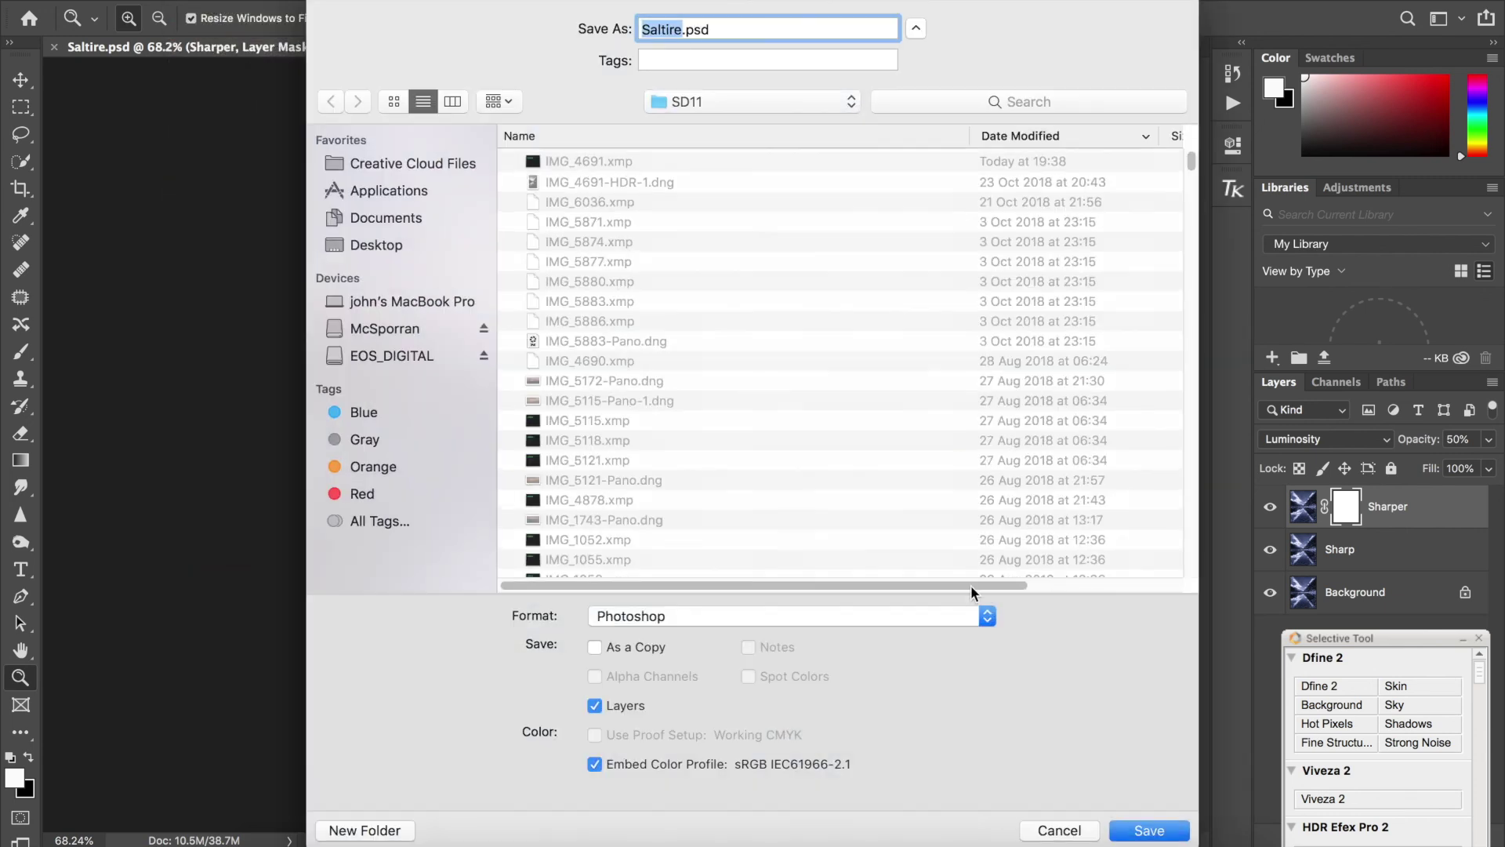